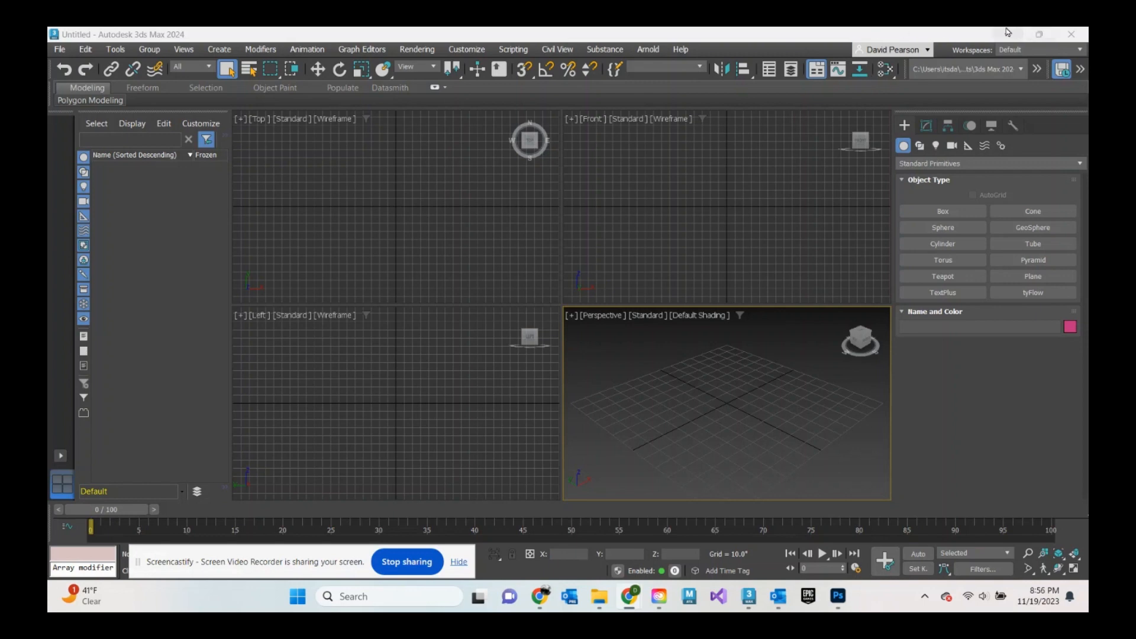
- Maximize the Perspective viewport and draw a box in it
{"action": "left_click", "coordinate": [958, 215]}
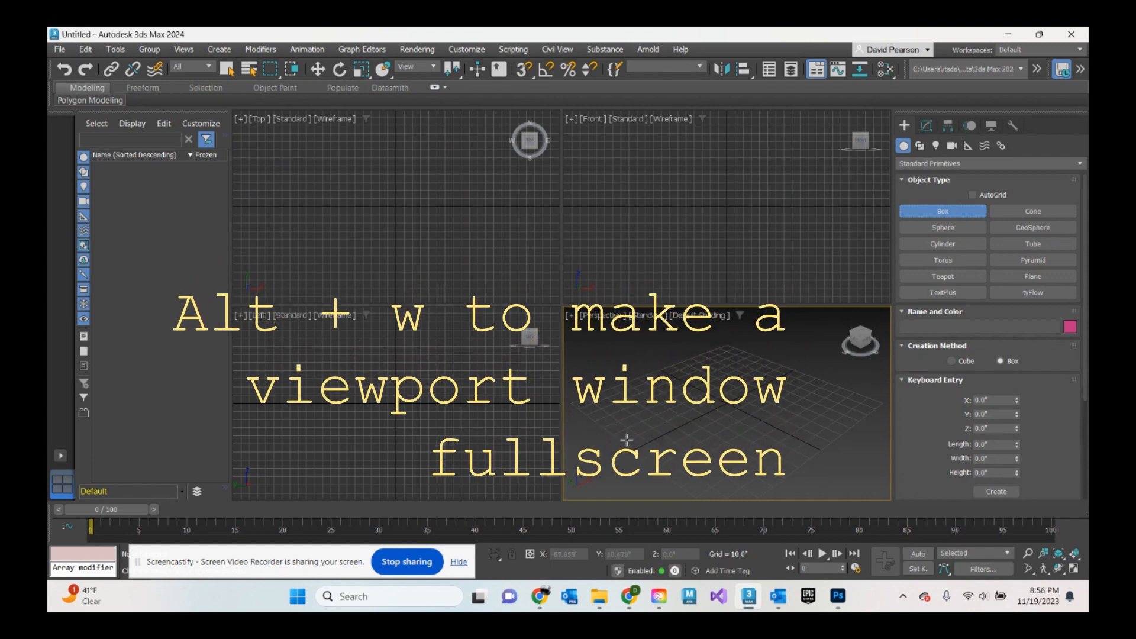
{"action": "key", "text": "alt+w"}
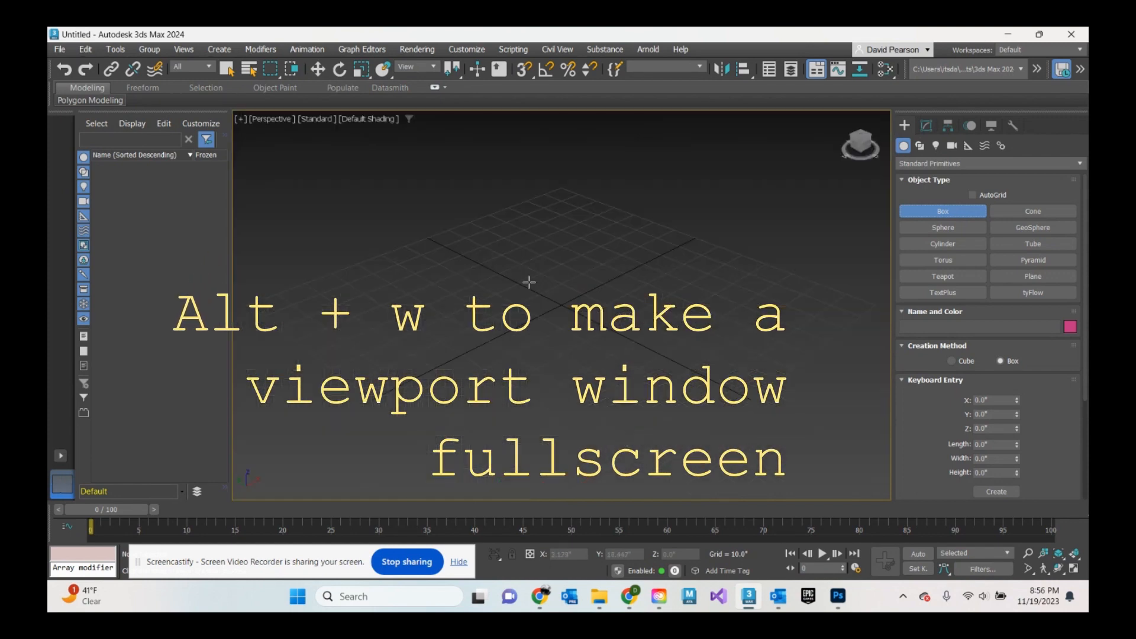
{"action": "left_click_drag", "start_coordinate": [521, 282], "coordinate": [570, 393]}
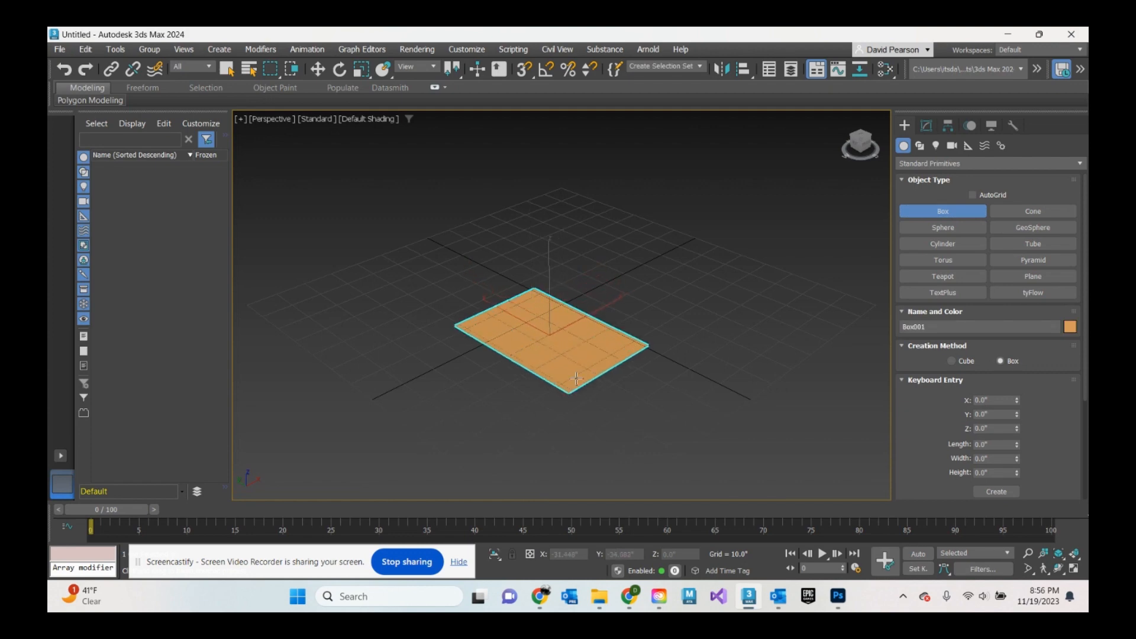
{"action": "left_click", "coordinate": [578, 307]}
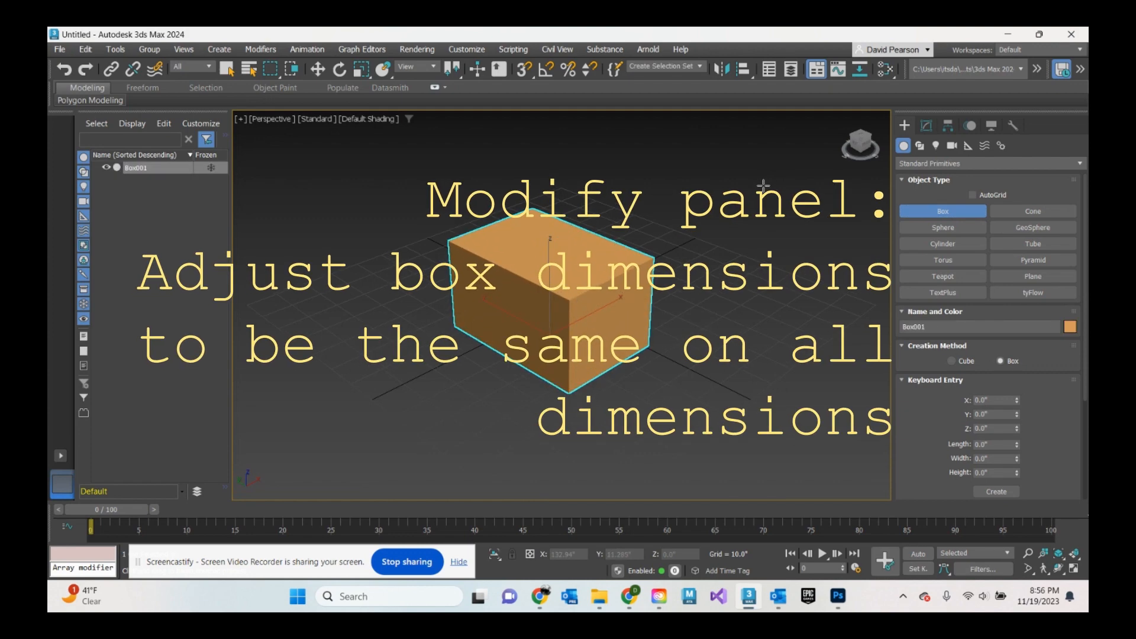
- Set the box's length, width and height to 40 each
{"action": "left_click", "coordinate": [926, 126]}
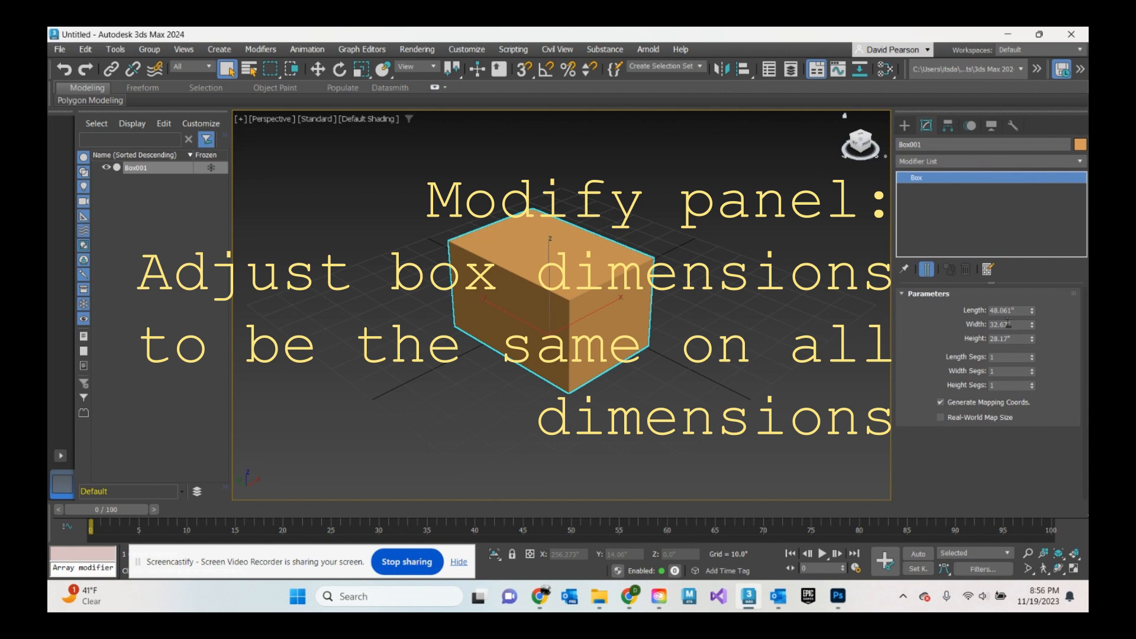
{"action": "double_click", "coordinate": [1024, 312]}
{"action": "type", "text": "4"}
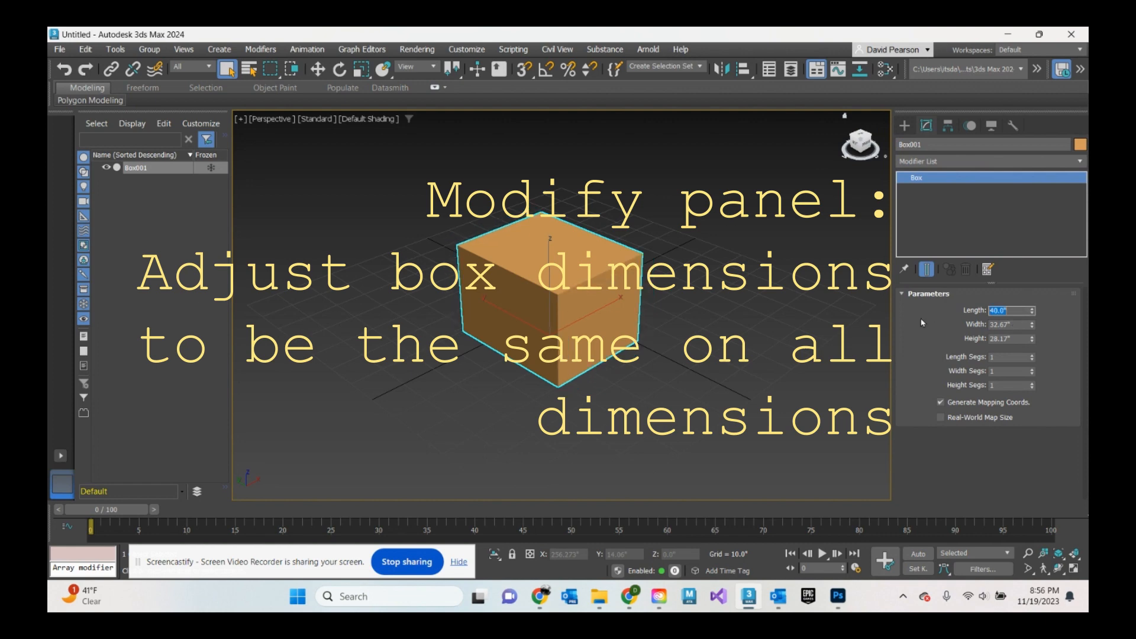
{"action": "key", "text": "Tab"}
{"action": "type", "text": "40"}
{"action": "key", "text": "Return"}
{"action": "key", "text": "Tab"}
{"action": "type", "text": "4"}
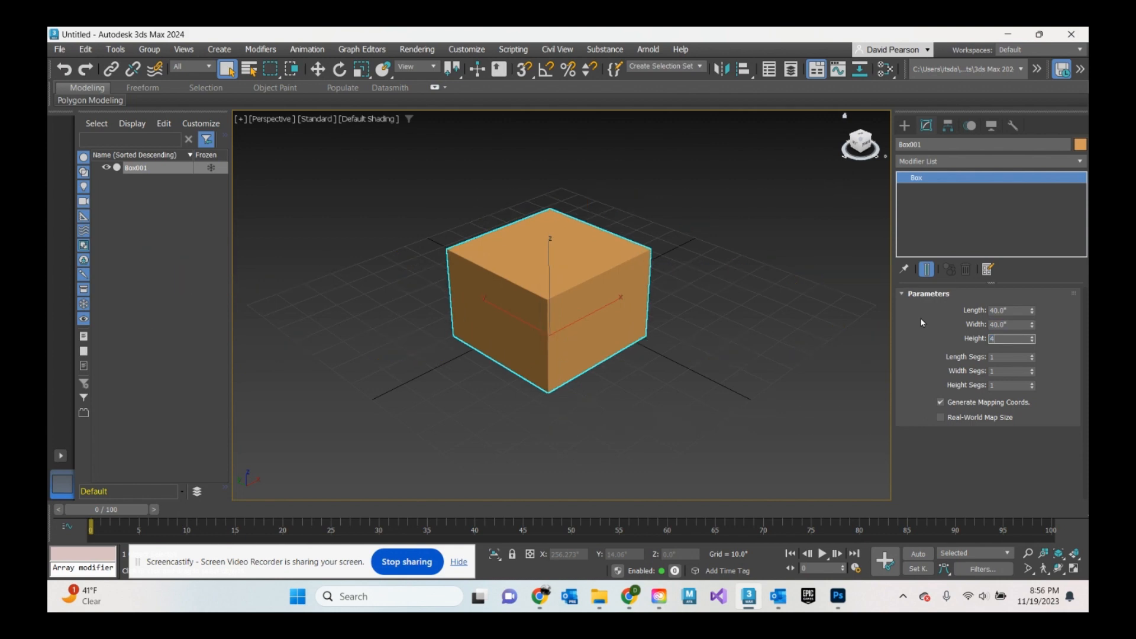
{"action": "type", "text": "0"}
{"action": "key", "text": "Return"}
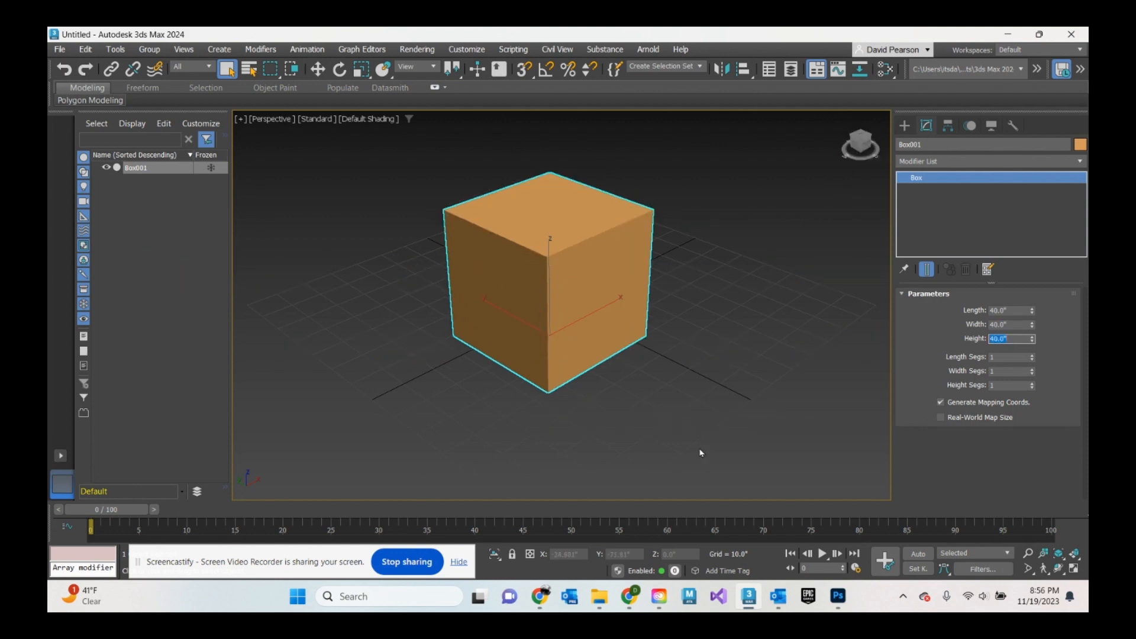
- Center the box at the origin by resetting its X and Y position to 0
{"action": "left_click", "coordinate": [905, 126]}
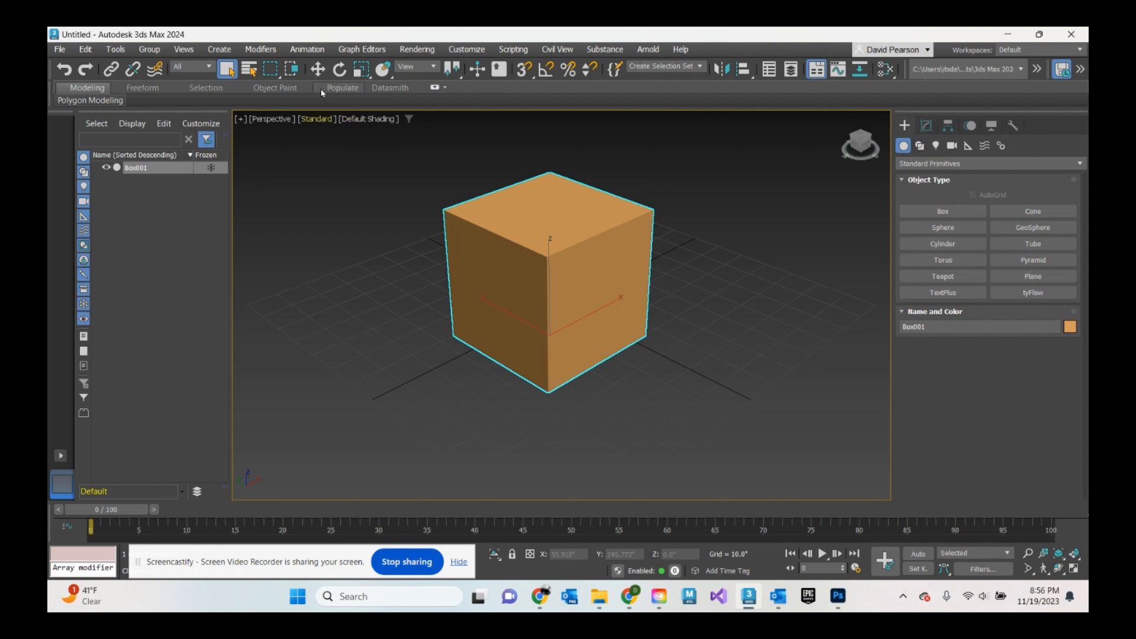
{"action": "left_click", "coordinate": [318, 71]}
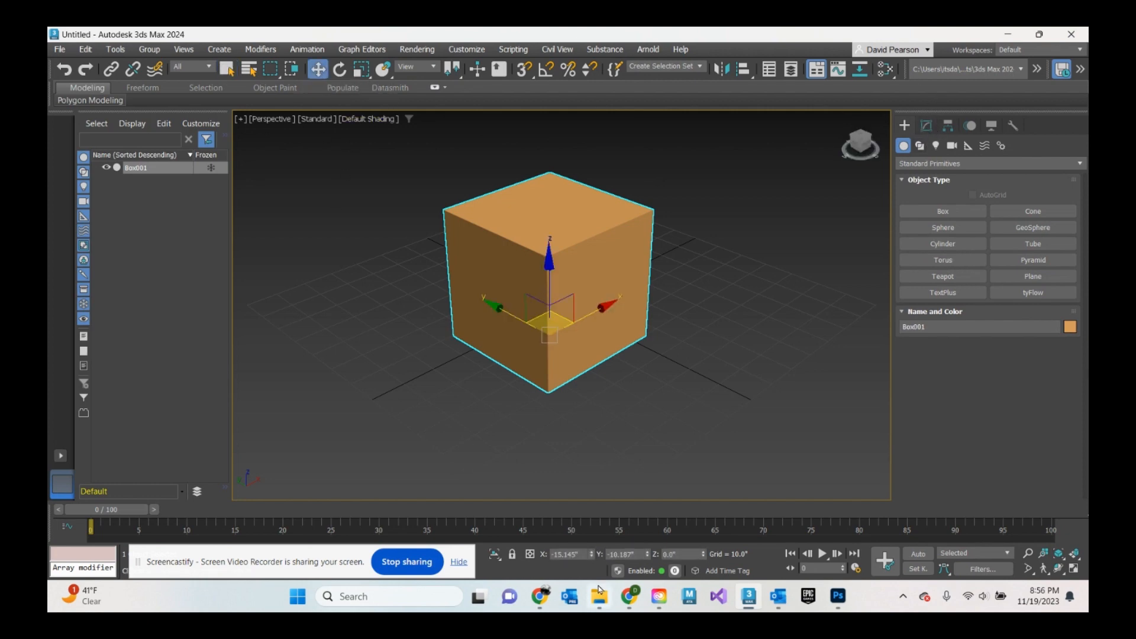
{"action": "right_click", "coordinate": [591, 555]}
{"action": "right_click", "coordinate": [648, 555]}
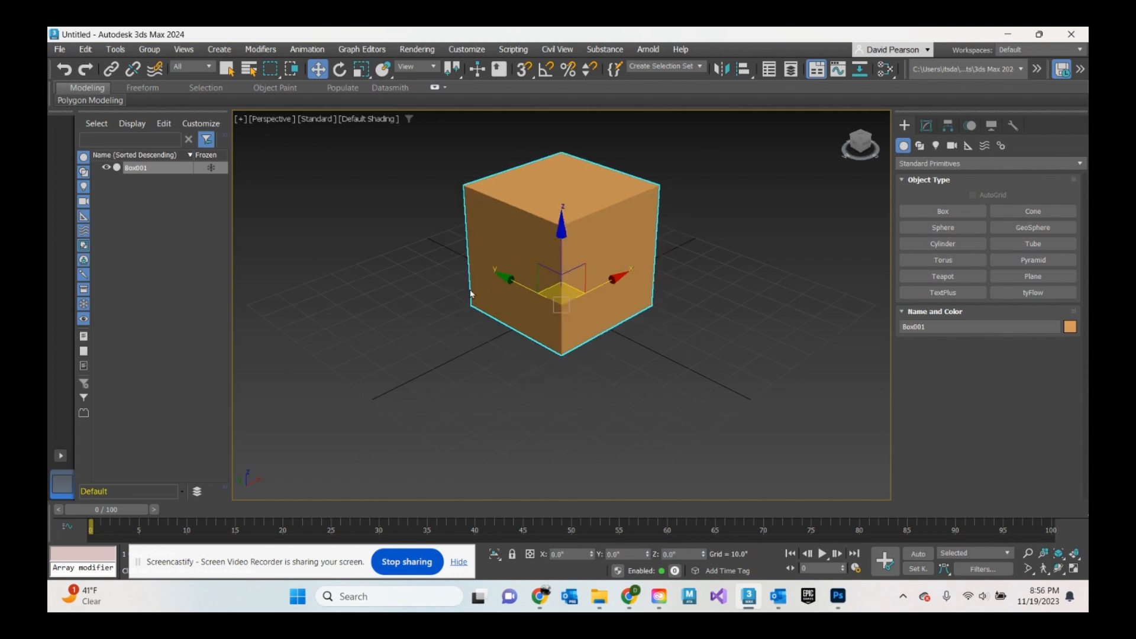
- Switch the Perspective viewport display to Edged Faces
{"action": "middle_click_drag", "start_coordinate": [470, 294], "coordinate": [528, 291], "text": "alt"}
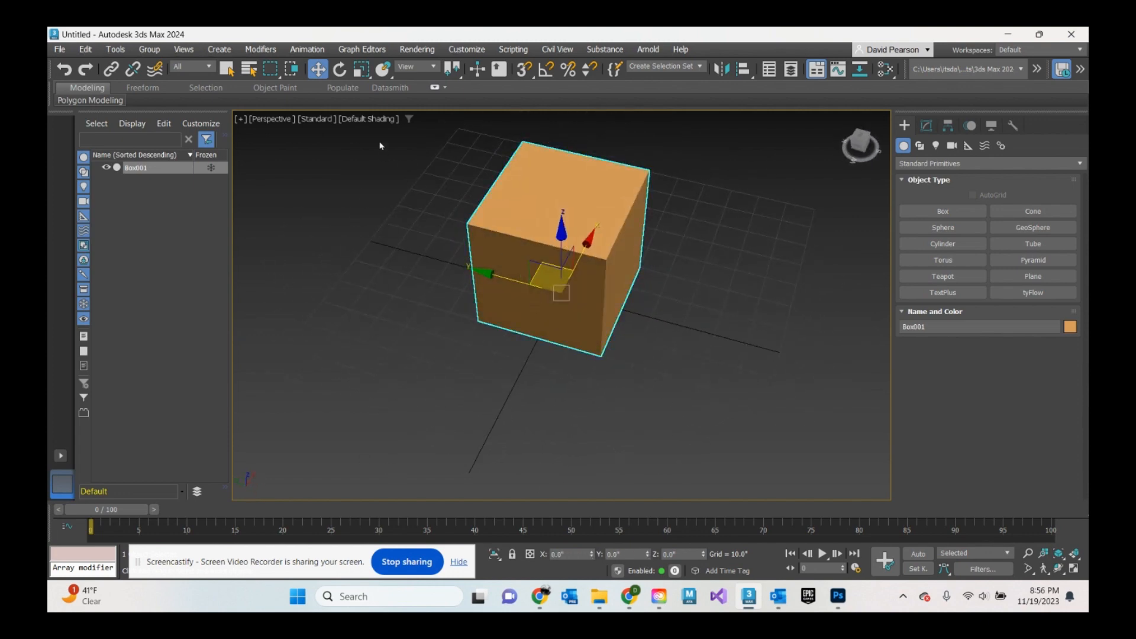
{"action": "left_click", "coordinate": [385, 119]}
{"action": "left_click", "coordinate": [393, 251]}
{"action": "scroll", "coordinate": [568, 217], "scroll_direction": "up", "scroll_amount": 3}
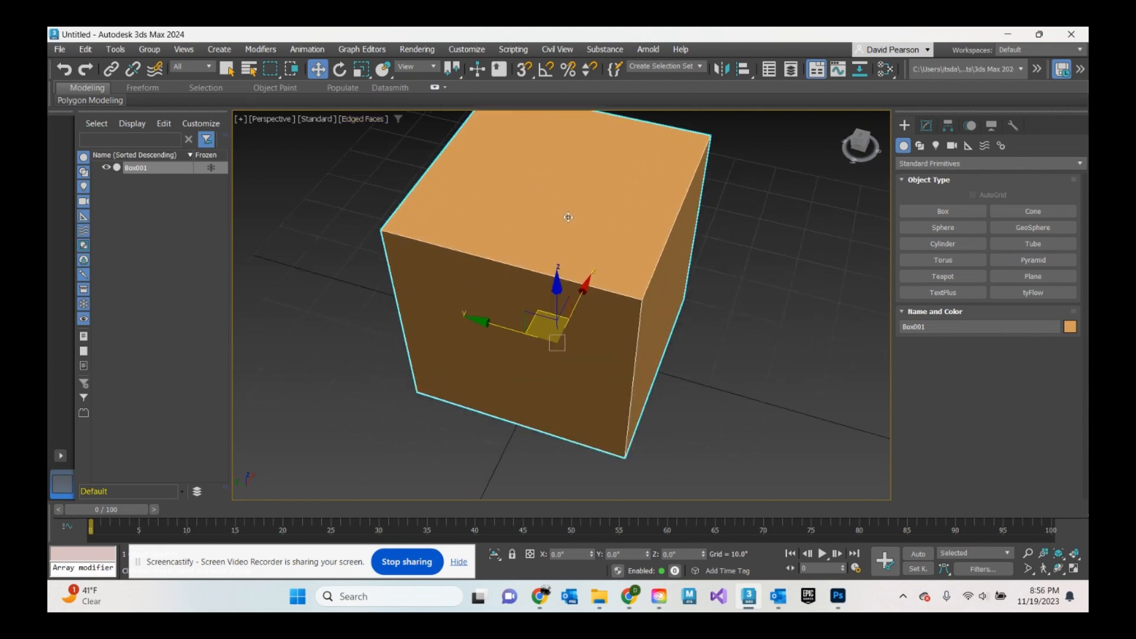
{"action": "middle_click_drag", "start_coordinate": [568, 217], "coordinate": [655, 252], "text": "alt"}
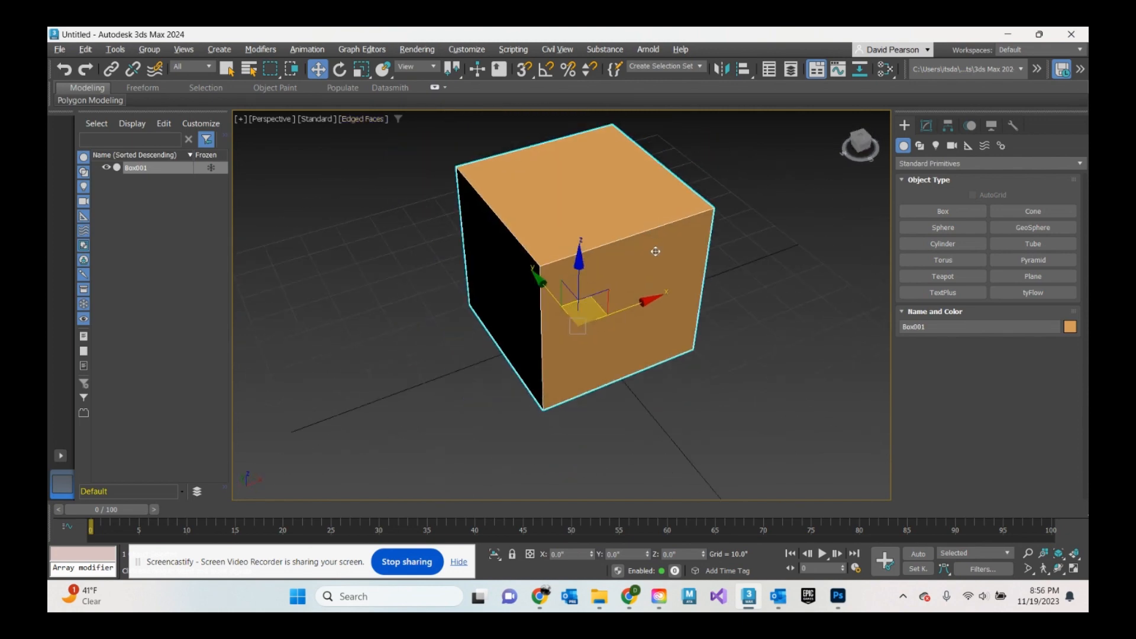
- Raise the box's length segments to 2 and then return them to 1
{"action": "left_click", "coordinate": [926, 126]}
{"action": "left_click", "coordinate": [1032, 357]}
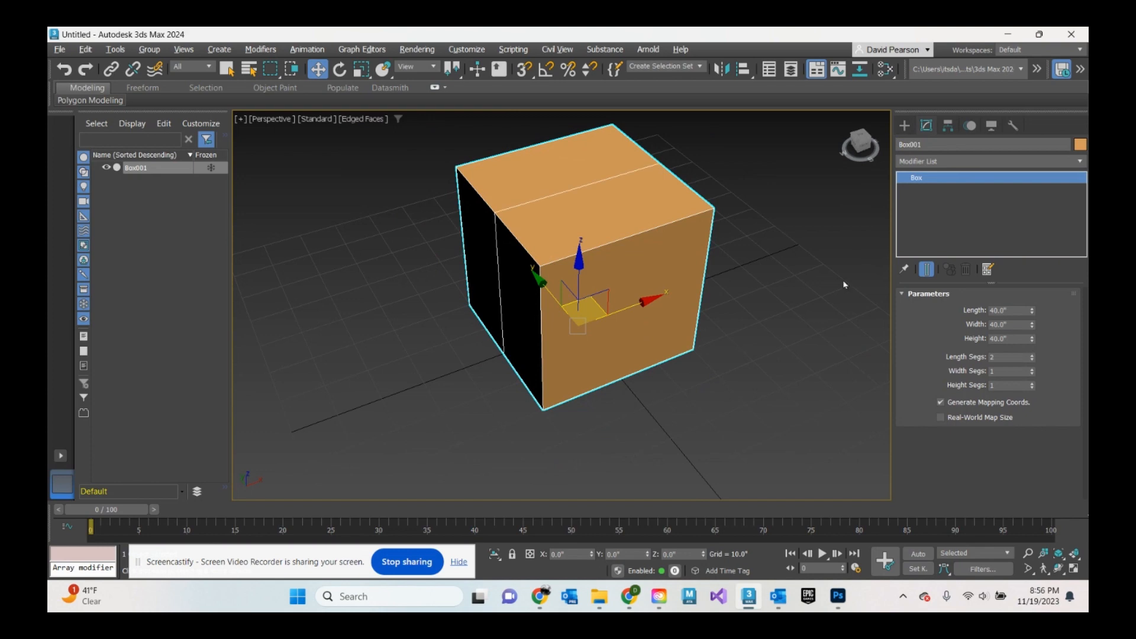
{"action": "middle_click_drag", "start_coordinate": [651, 254], "coordinate": [564, 216], "text": "alt"}
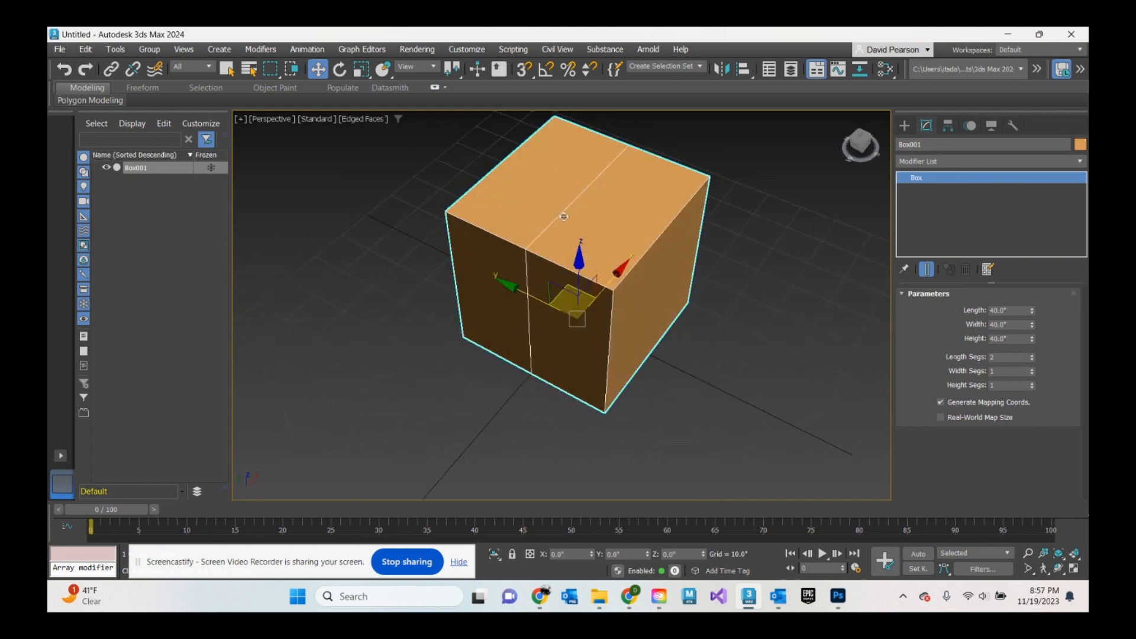
{"action": "left_click", "coordinate": [1032, 360]}
{"action": "scroll", "coordinate": [731, 284], "scroll_direction": "down", "scroll_amount": 3}
{"action": "middle_click_drag", "start_coordinate": [769, 351], "coordinate": [748, 337], "text": "alt"}
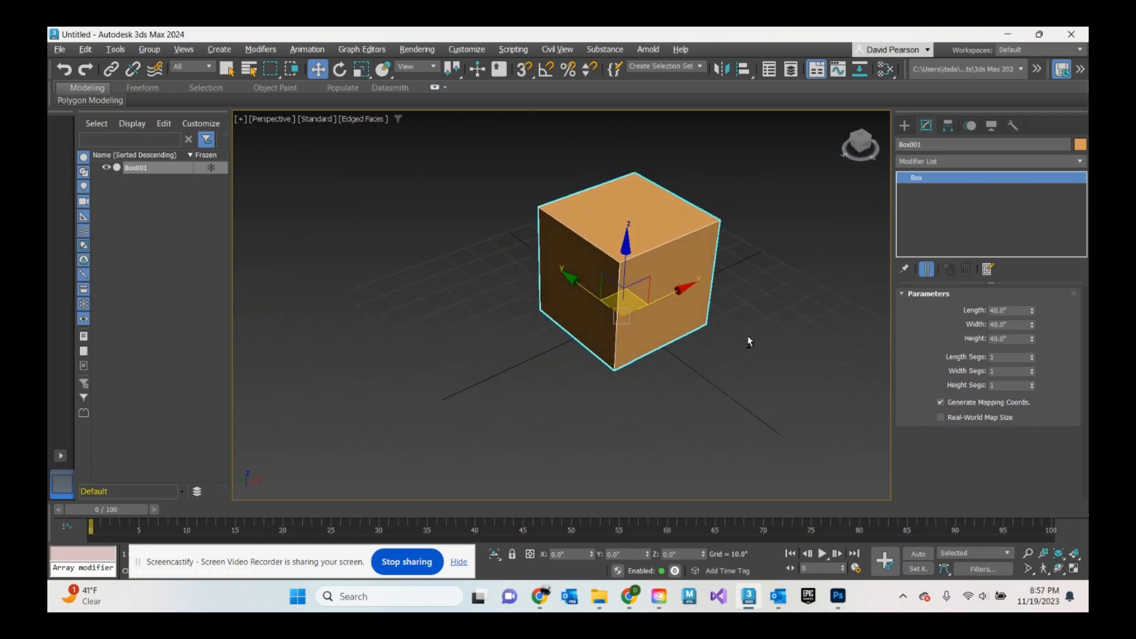
- Apply an Unwrap UVW modifier to the box
{"action": "left_click", "coordinate": [226, 69]}
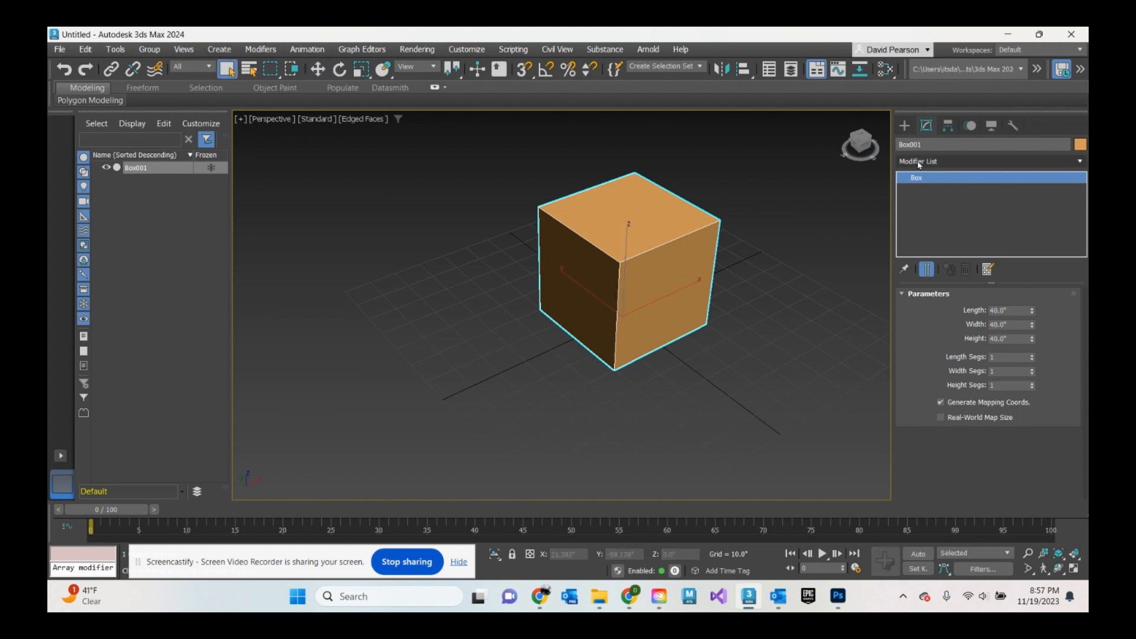
{"action": "left_click", "coordinate": [921, 162]}
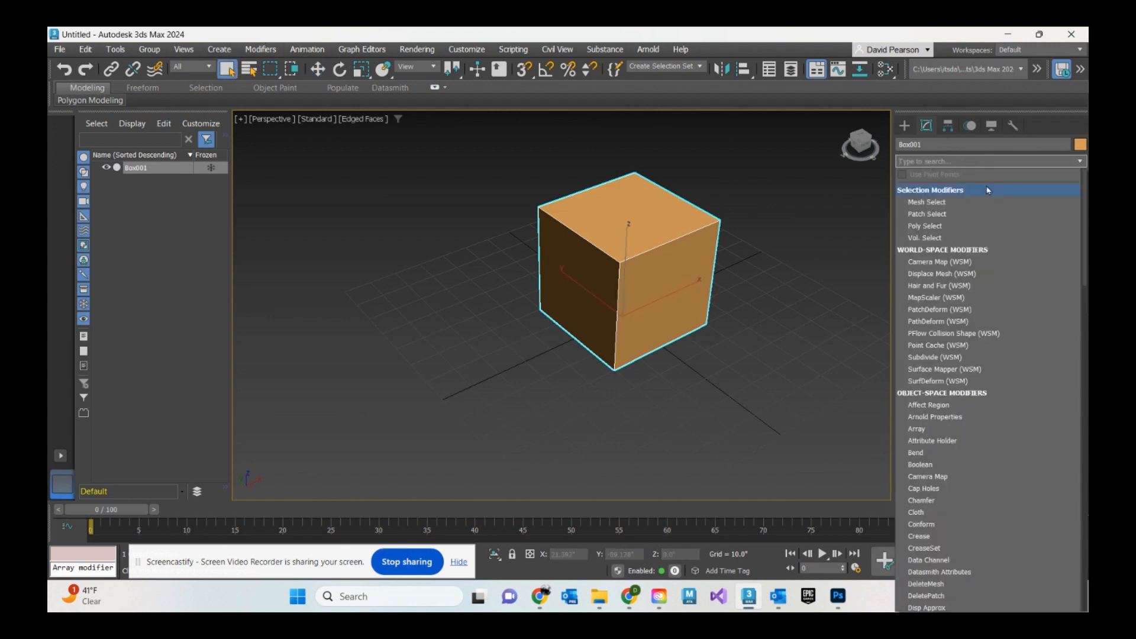
{"action": "type", "text": "u"}
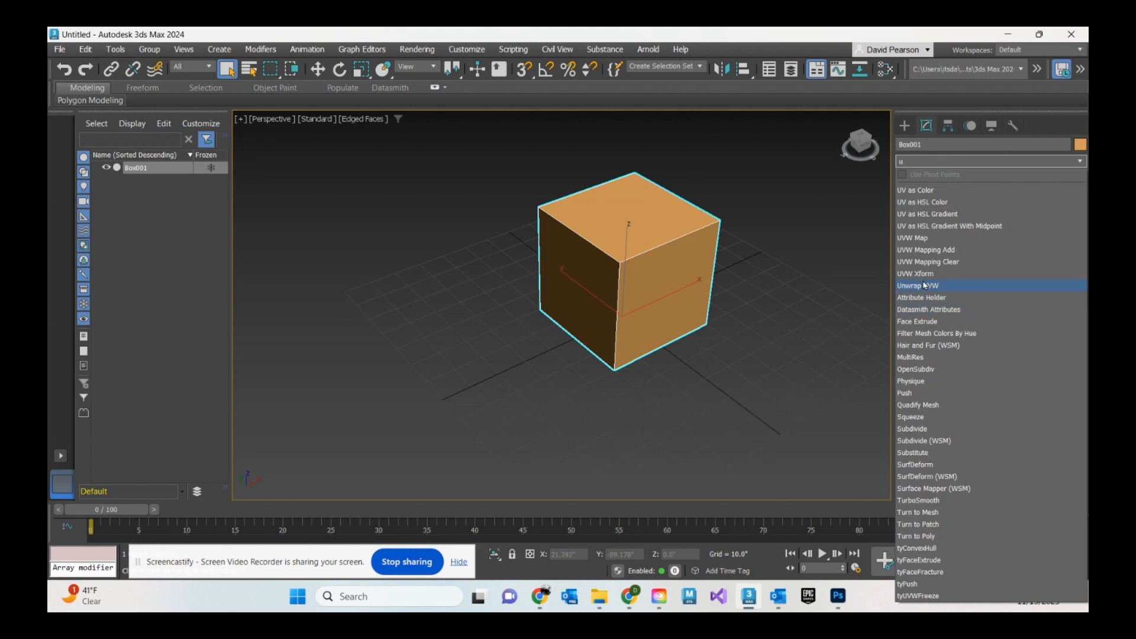
{"action": "left_click", "coordinate": [924, 287]}
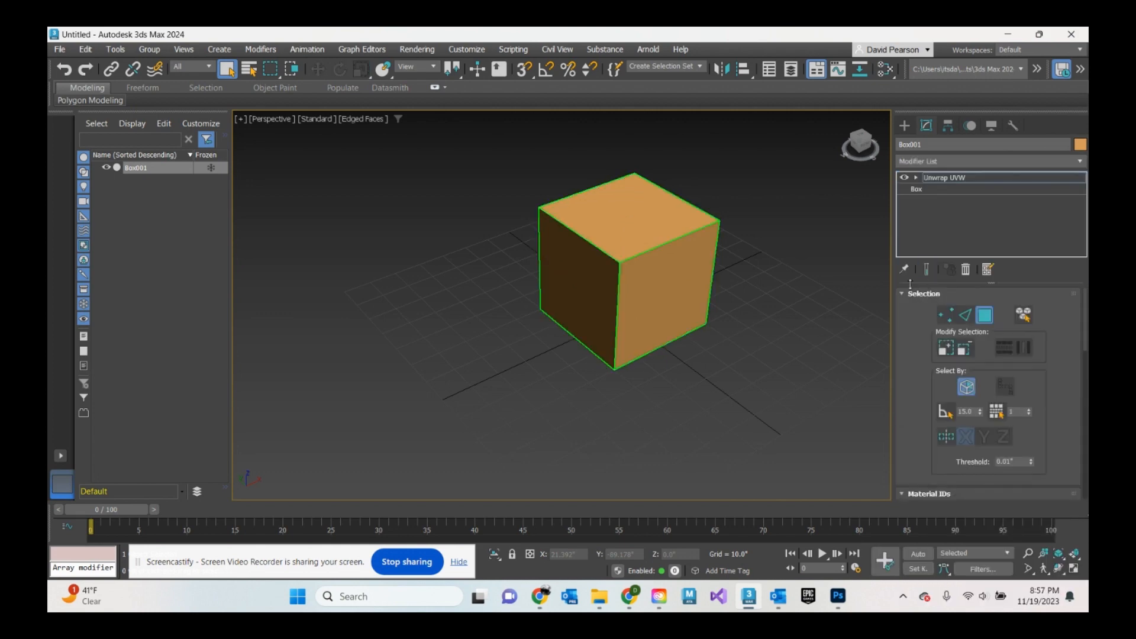
- Inspect the Unwrap UVW sub-object levels and scroll the modifier settings to the Peel section
{"action": "left_click", "coordinate": [915, 178]}
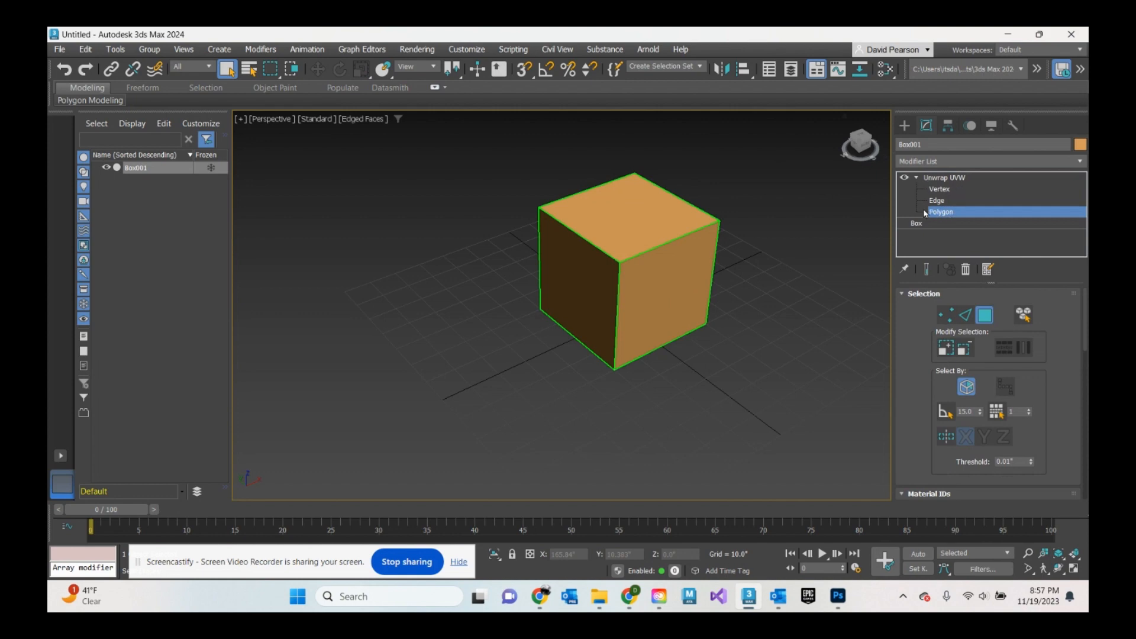
{"action": "left_click", "coordinate": [917, 179]}
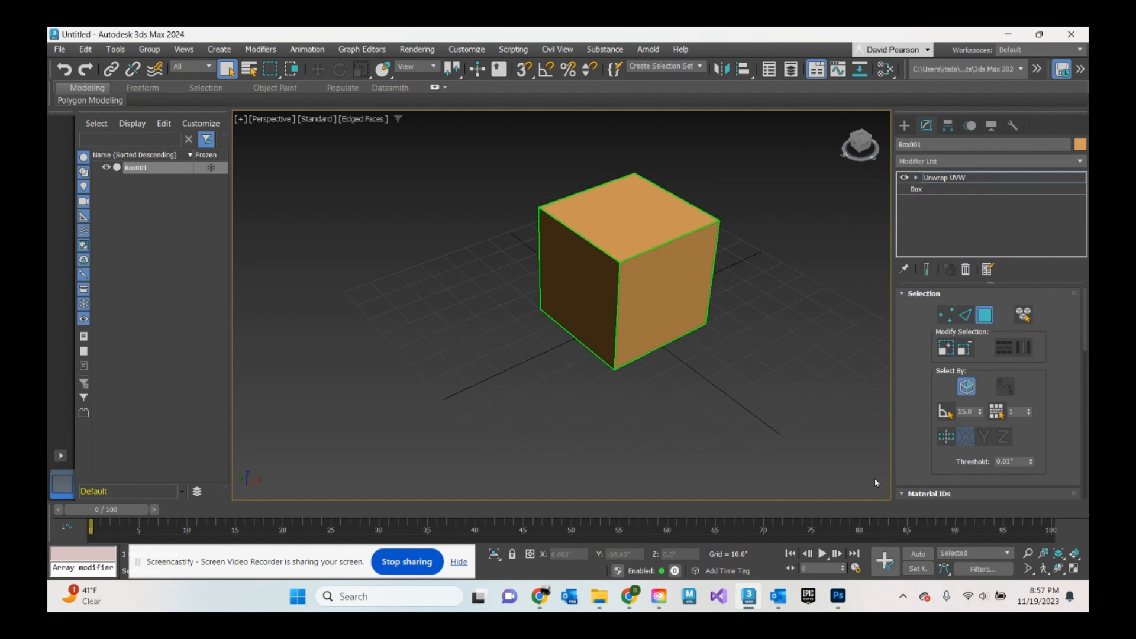
{"action": "scroll", "coordinate": [982, 347], "scroll_direction": "down", "scroll_amount": 1}
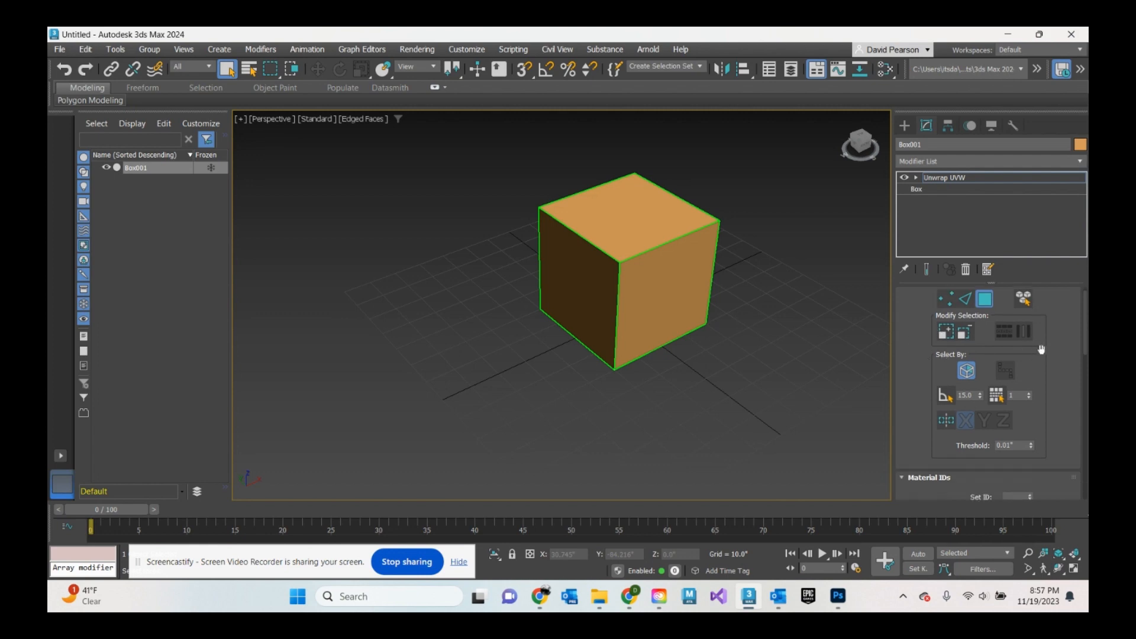
{"action": "left_click_drag", "start_coordinate": [1087, 330], "coordinate": [1087, 409]}
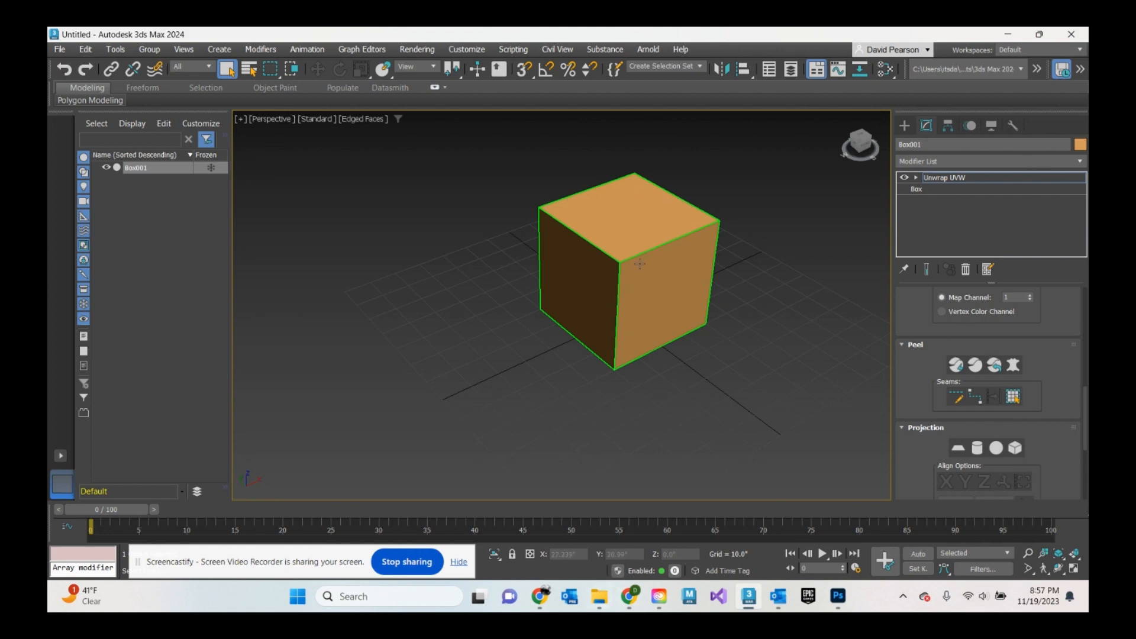
- Switch to the browser to review the class assignment page, then return to 3ds Max
{"action": "mouse_move", "coordinate": [629, 597]}
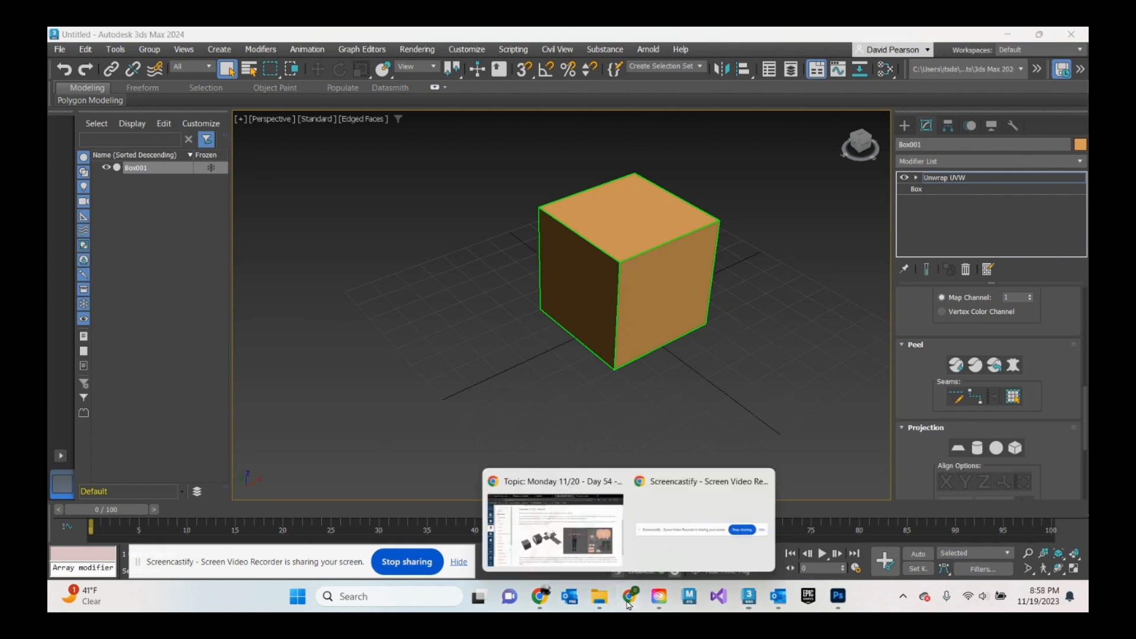
{"action": "left_click", "coordinate": [594, 542]}
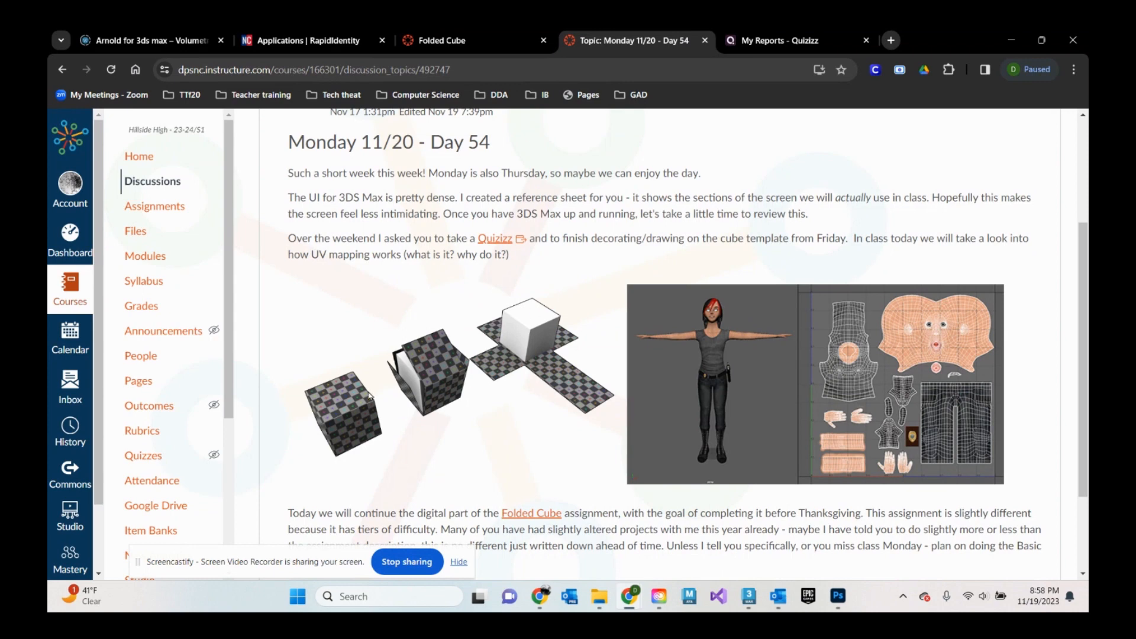
{"action": "left_click", "coordinate": [749, 596]}
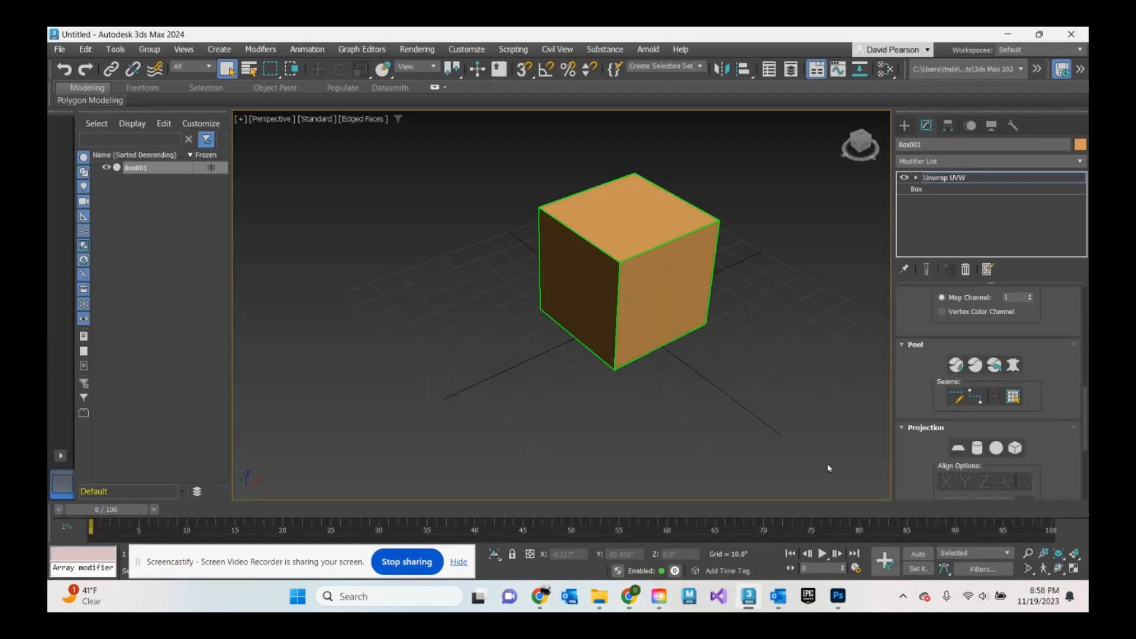
- Apply Quick Peel to open the Edit UVWs window and move the window aside
{"action": "left_click", "coordinate": [957, 367]}
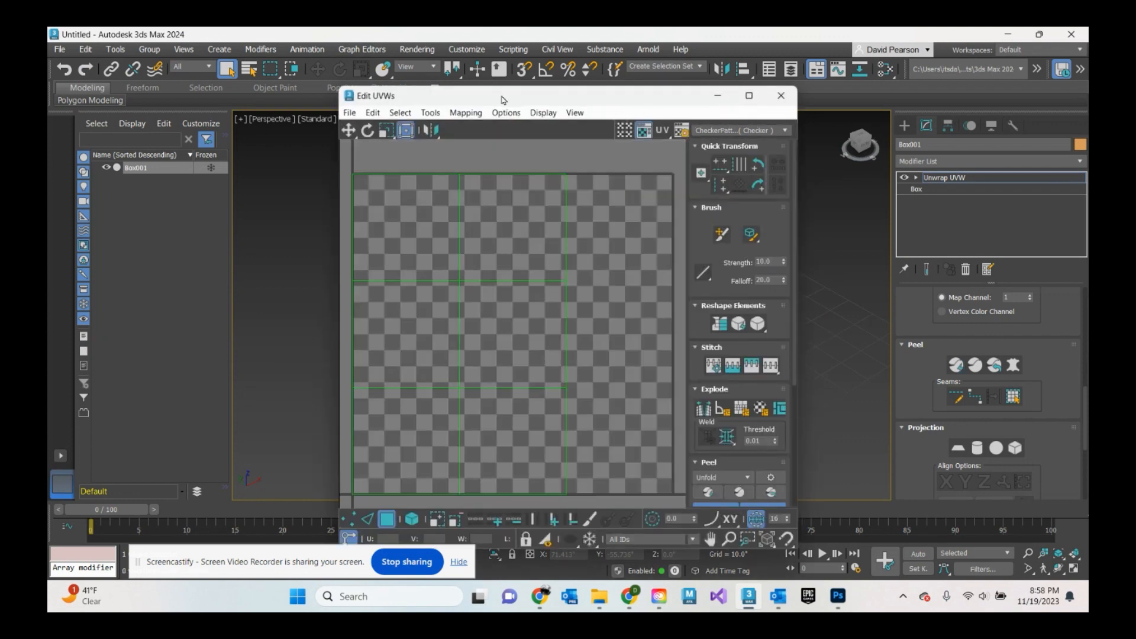
{"action": "left_click_drag", "start_coordinate": [504, 99], "coordinate": [475, 89]}
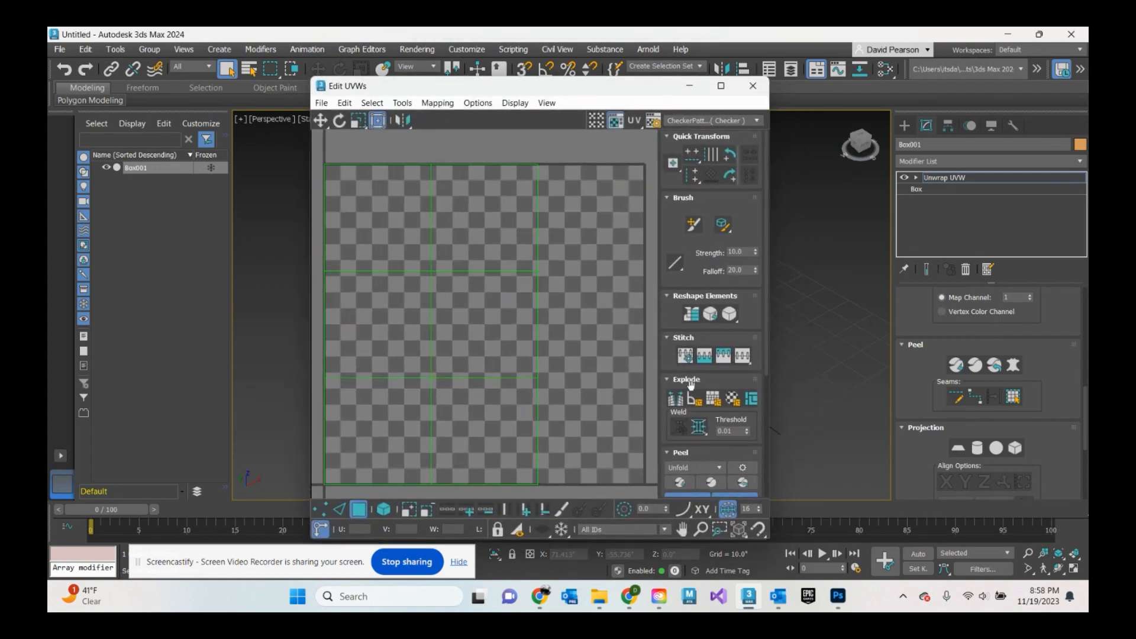
{"action": "left_click_drag", "start_coordinate": [603, 95], "coordinate": [424, 98]}
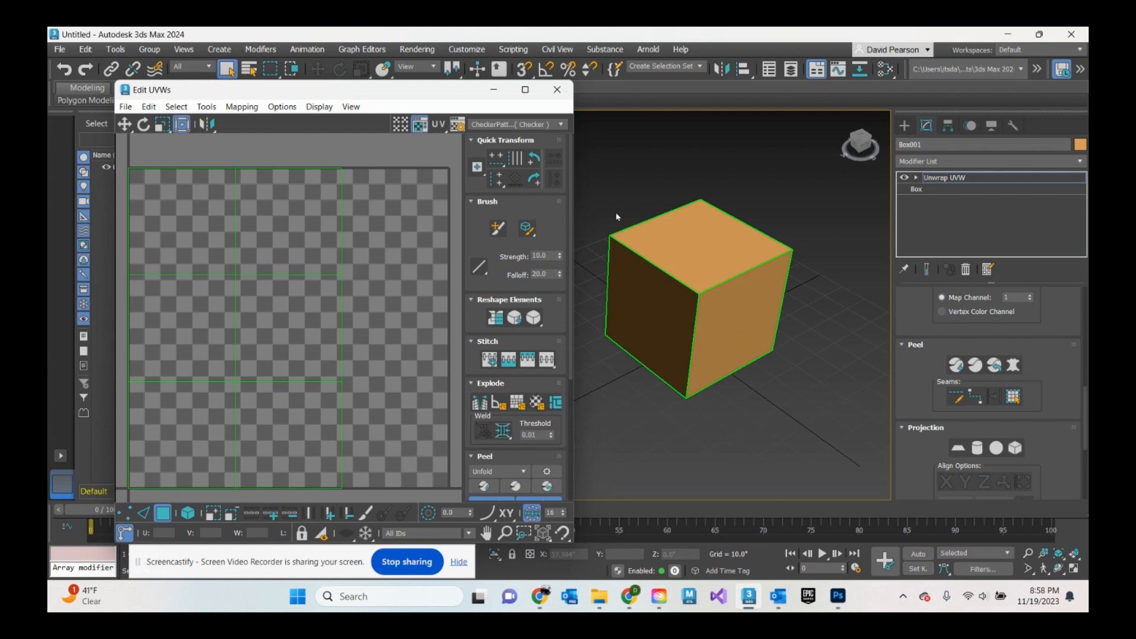
- Select individual UV faces in the Edit UVWs window to identify their matching cube faces in the viewport
{"action": "left_click", "coordinate": [306, 228]}
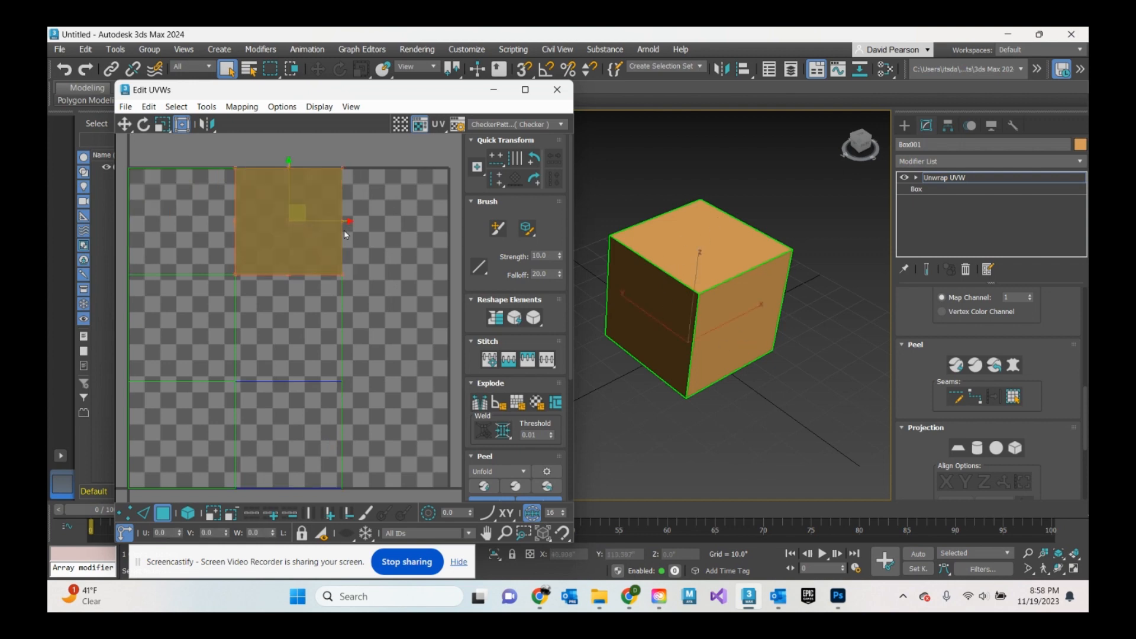
{"action": "left_click_drag", "start_coordinate": [878, 157], "coordinate": [698, 331]}
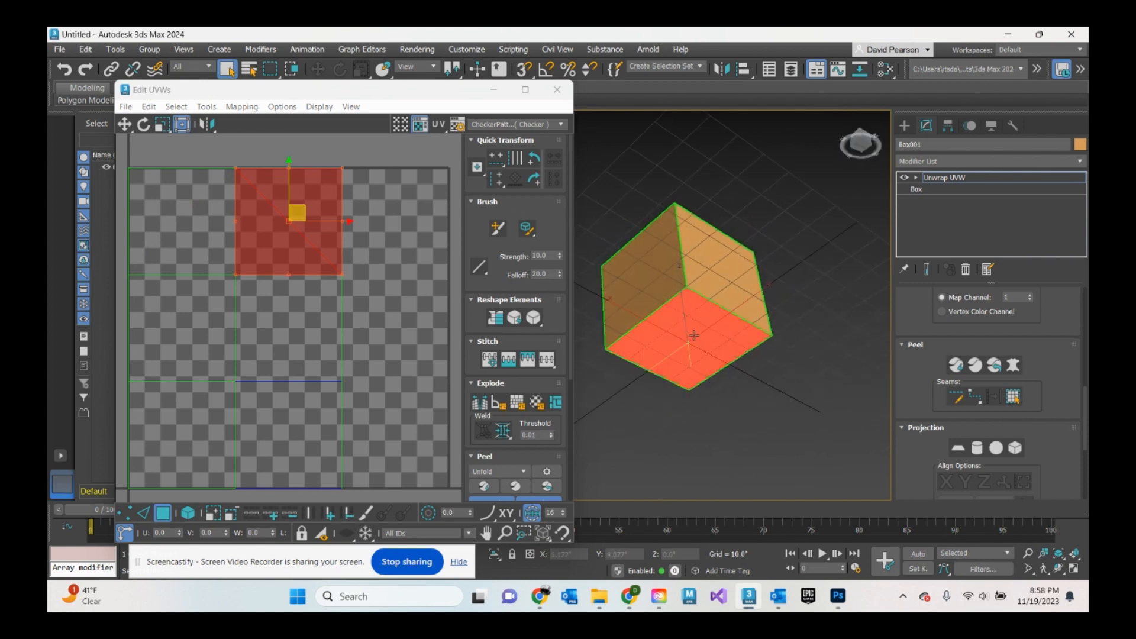
{"action": "left_click", "coordinate": [194, 238]}
{"action": "left_click_drag", "start_coordinate": [865, 146], "coordinate": [672, 185]}
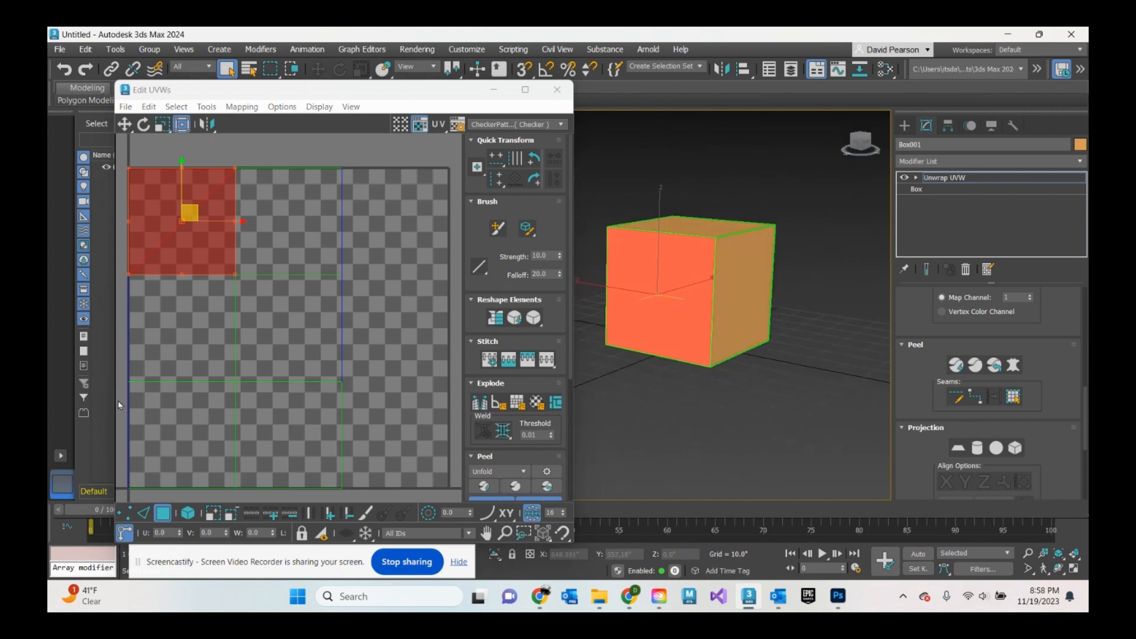
{"action": "left_click", "coordinate": [192, 331]}
{"action": "left_click", "coordinate": [201, 427]}
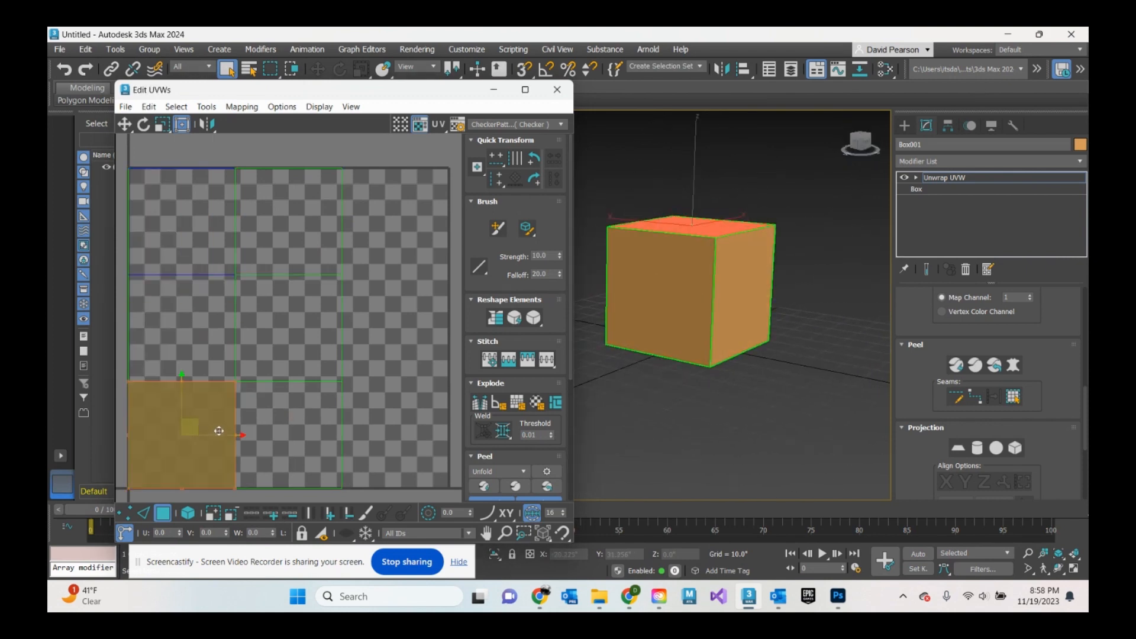
- Select more UV faces and cube faces to match each UV square to its side of the cube, then move the editor aside and deselect
{"action": "left_click", "coordinate": [279, 434]}
{"action": "left_click_drag", "start_coordinate": [863, 146], "coordinate": [650, 152]}
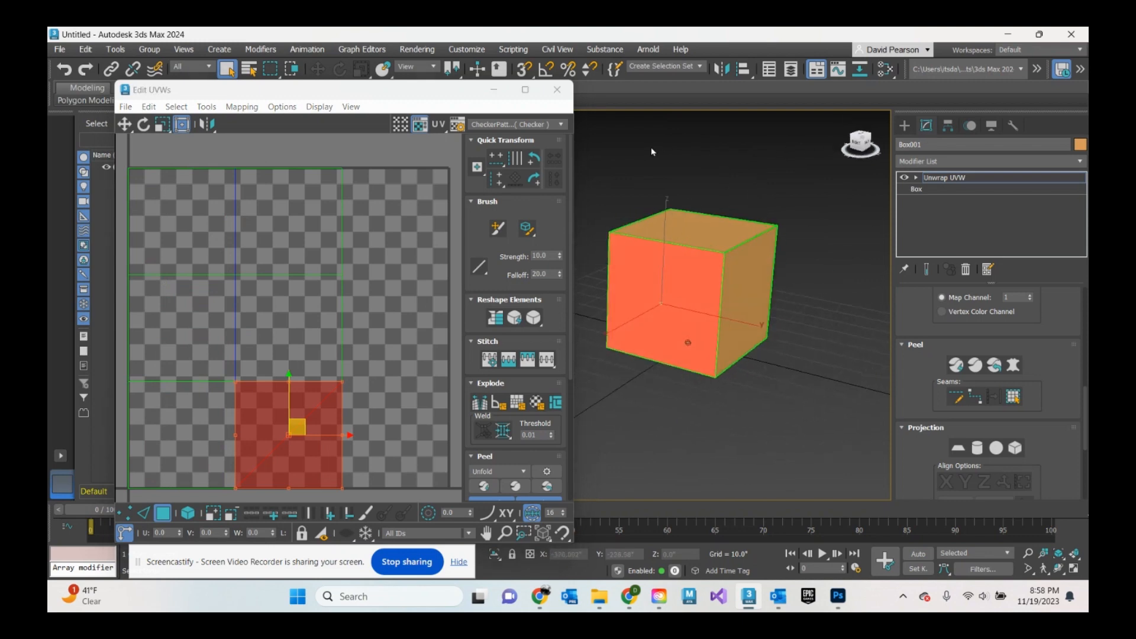
{"action": "left_click", "coordinate": [289, 329]}
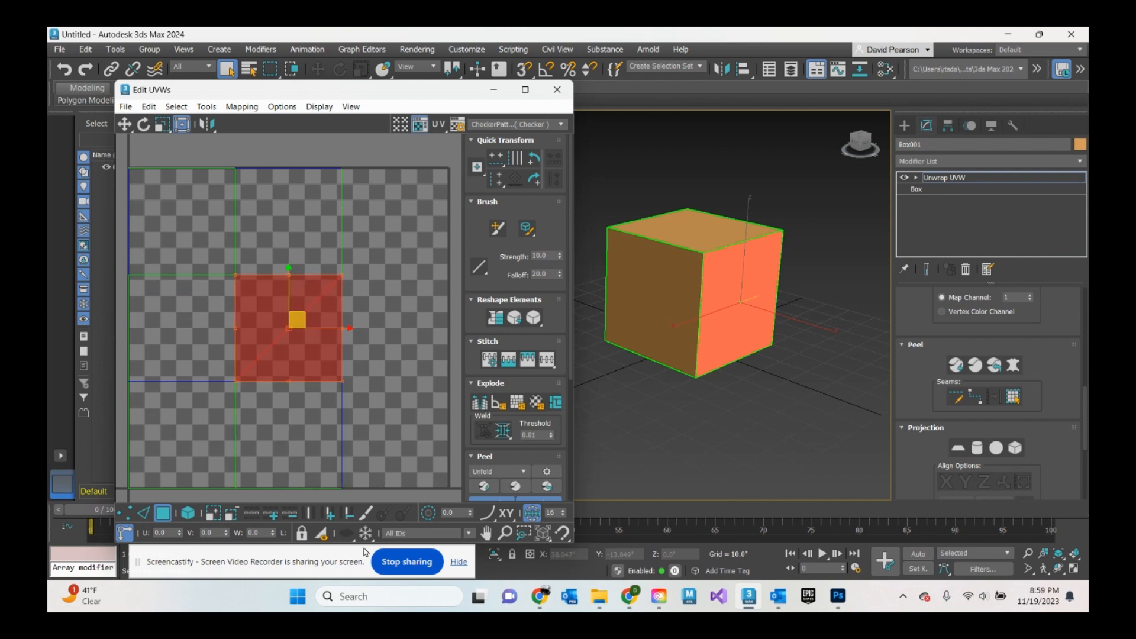
{"action": "left_click", "coordinate": [306, 435]}
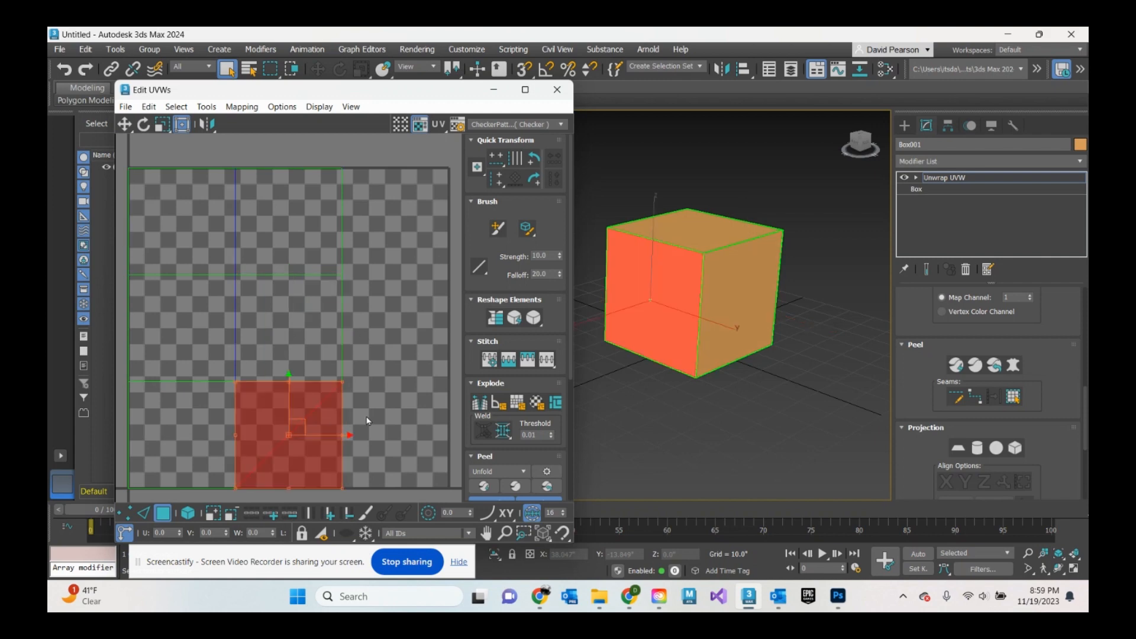
{"action": "left_click", "coordinate": [744, 293]}
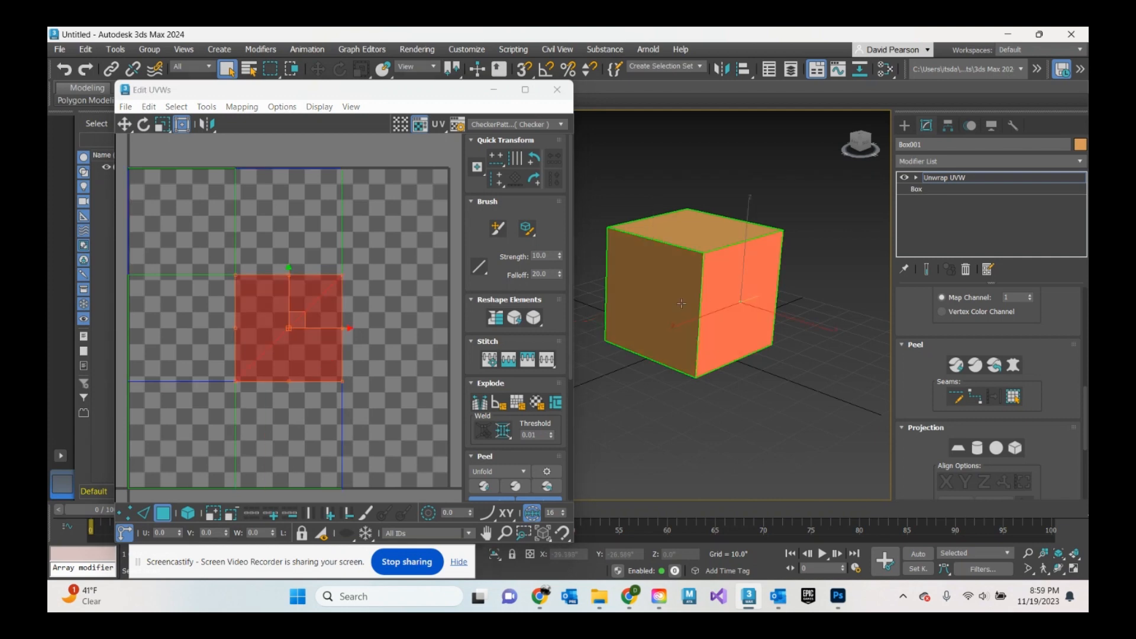
{"action": "left_click", "coordinate": [681, 303]}
{"action": "left_click", "coordinate": [732, 308]}
{"action": "left_click_drag", "start_coordinate": [437, 96], "coordinate": [516, 81]}
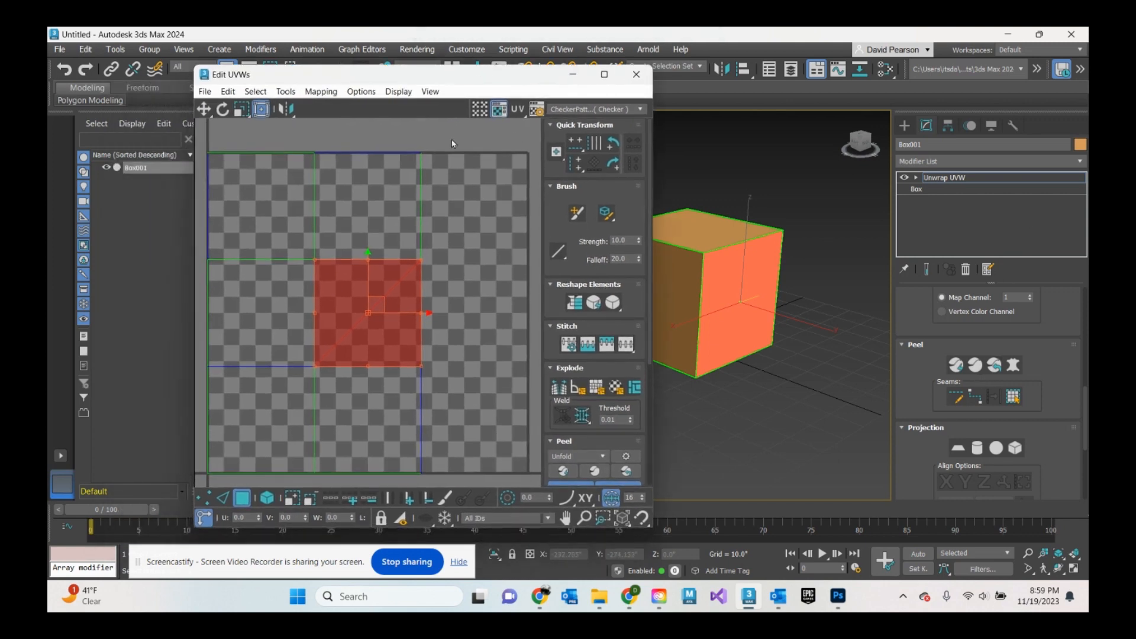
{"action": "left_click", "coordinate": [484, 221]}
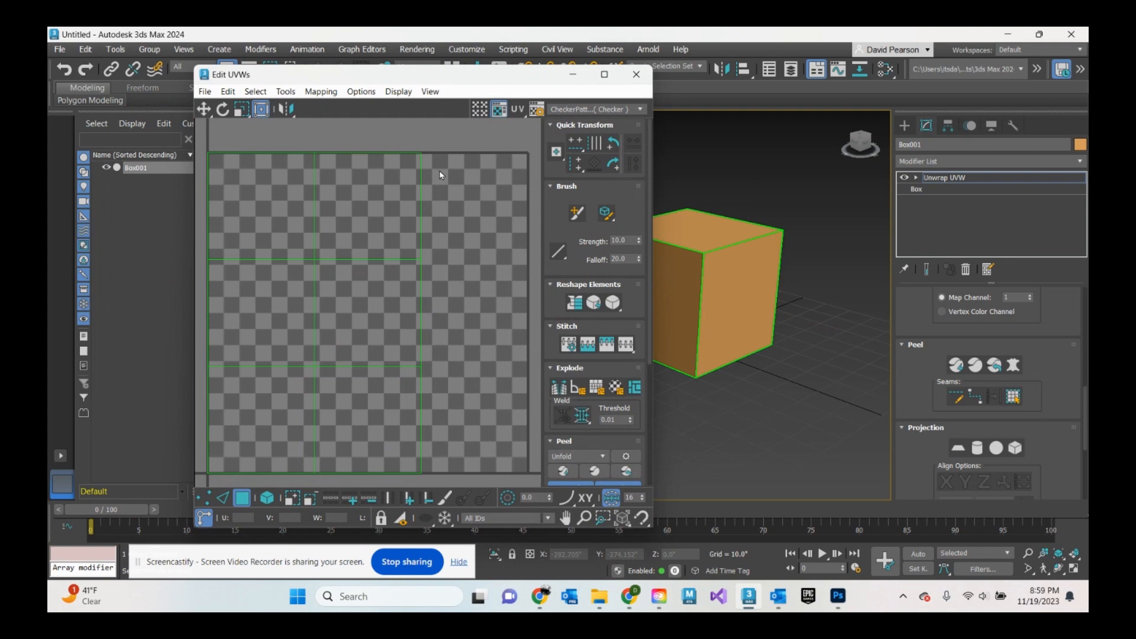
- Open Render UVW Template and set its output file to boxUV_template as a JPEG on the Desktop, then close the dialog
{"action": "left_click", "coordinate": [285, 92]}
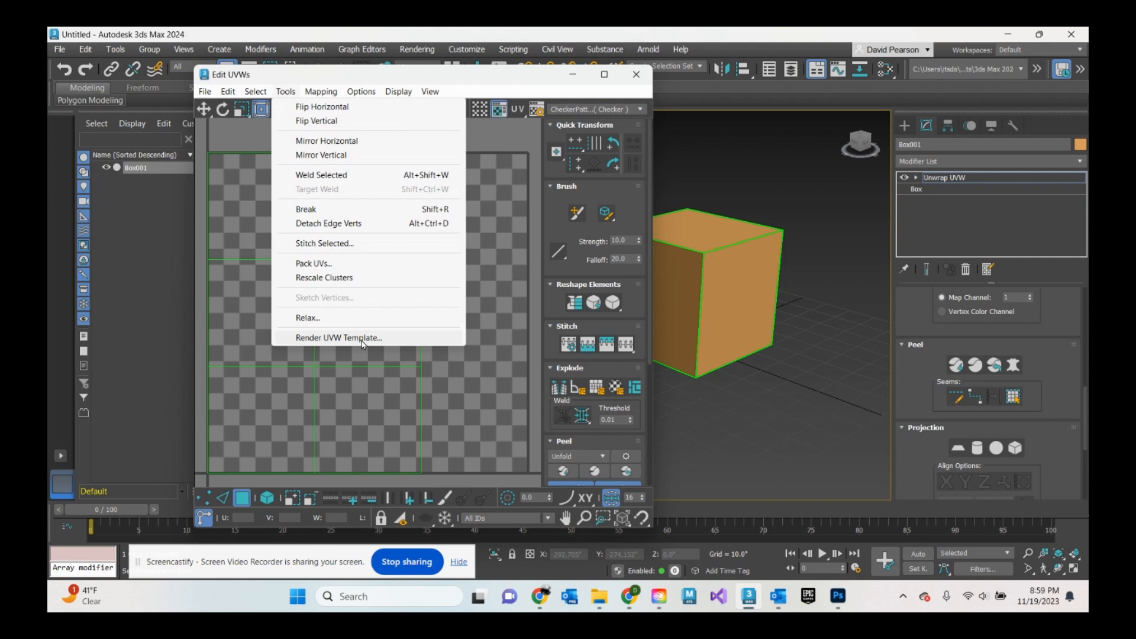
{"action": "left_click", "coordinate": [328, 339]}
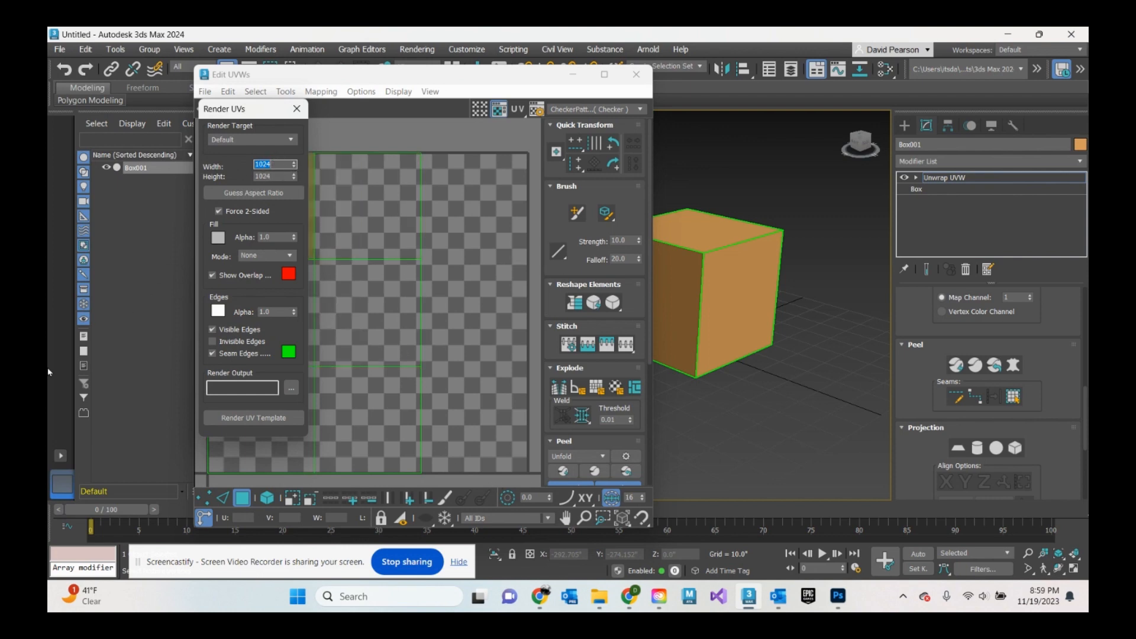
{"action": "left_click", "coordinate": [291, 392]}
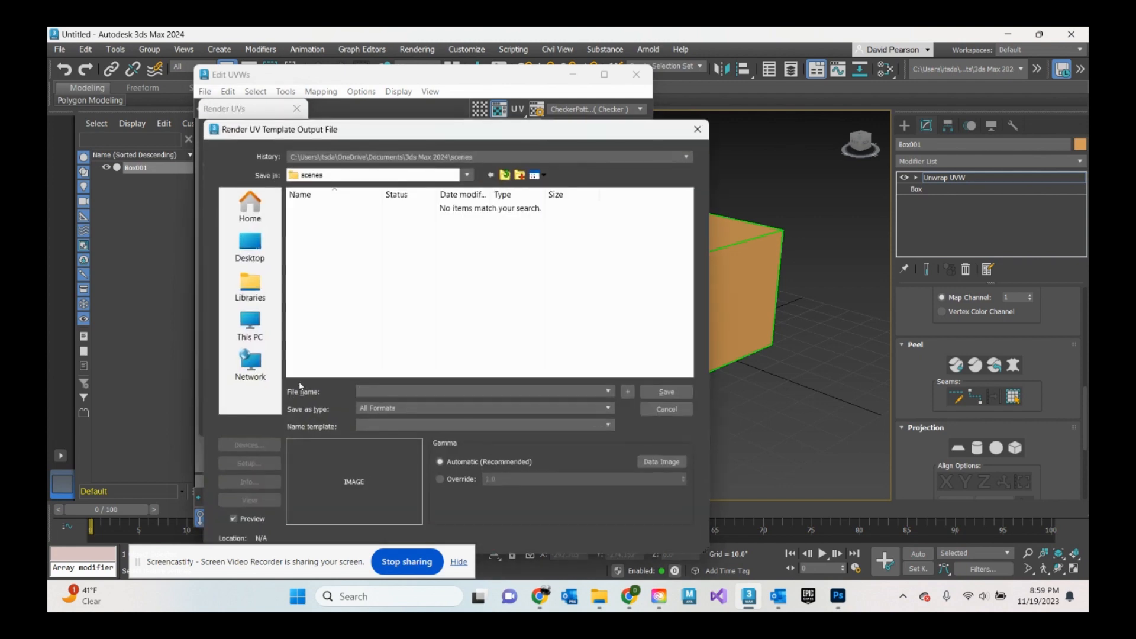
{"action": "left_click", "coordinate": [250, 247]}
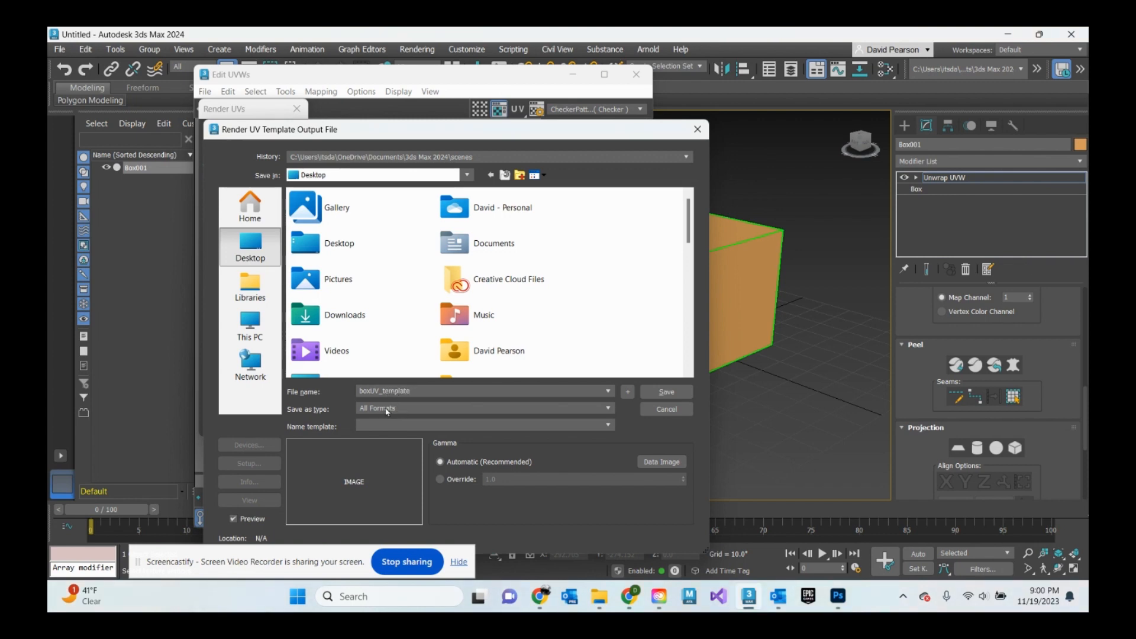
{"action": "left_click", "coordinate": [386, 409]}
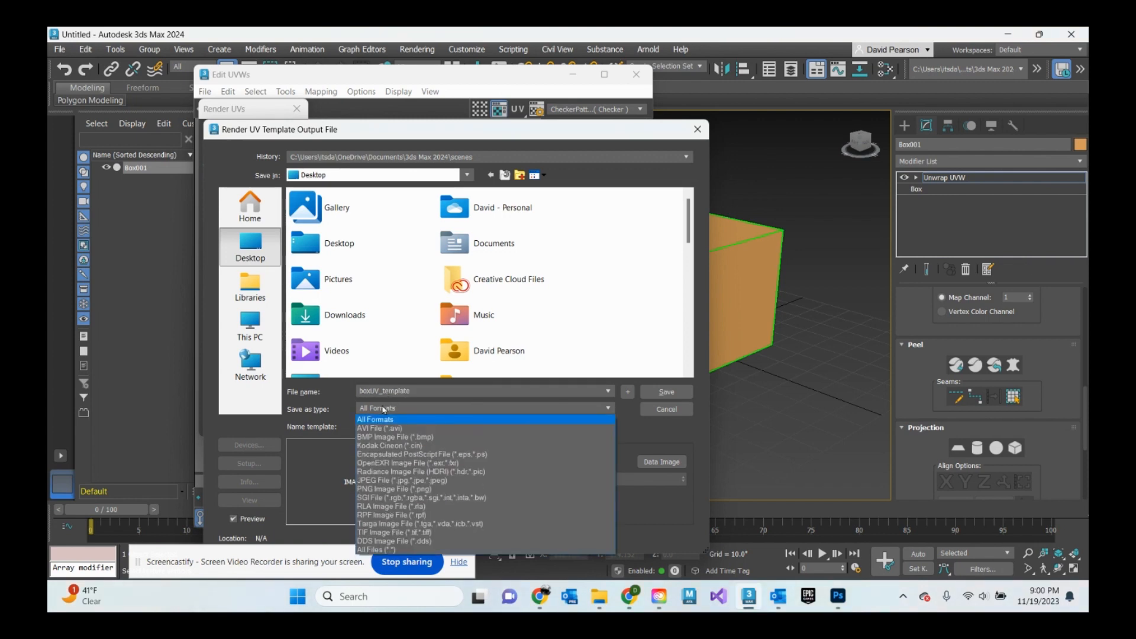
{"action": "left_click", "coordinate": [380, 480]}
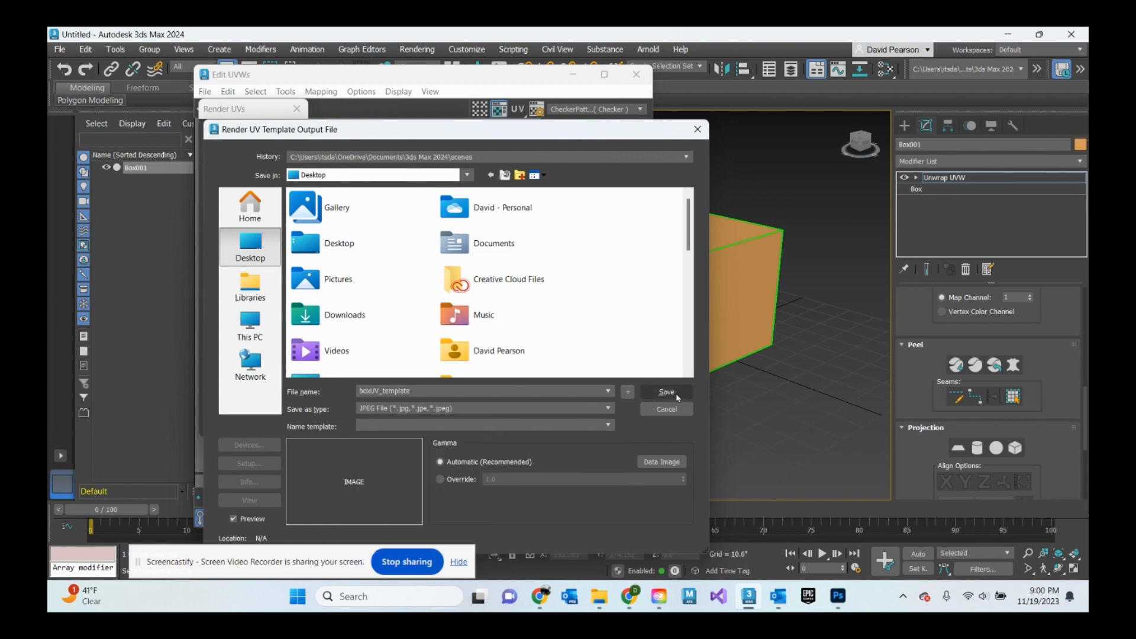
{"action": "left_click", "coordinate": [676, 392]}
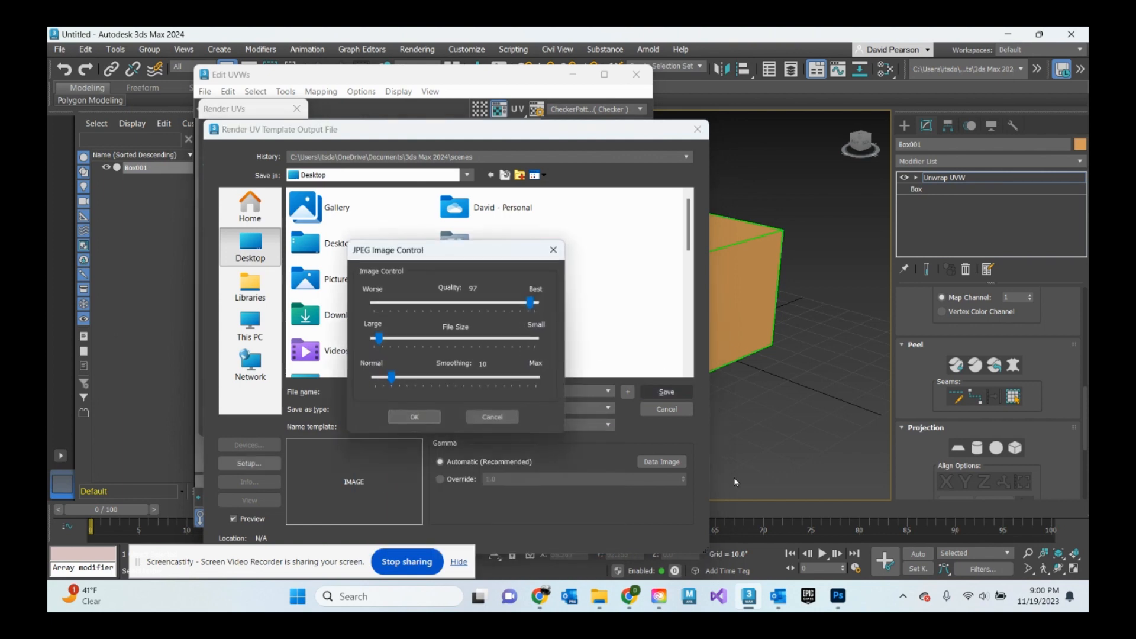
{"action": "left_click", "coordinate": [422, 418]}
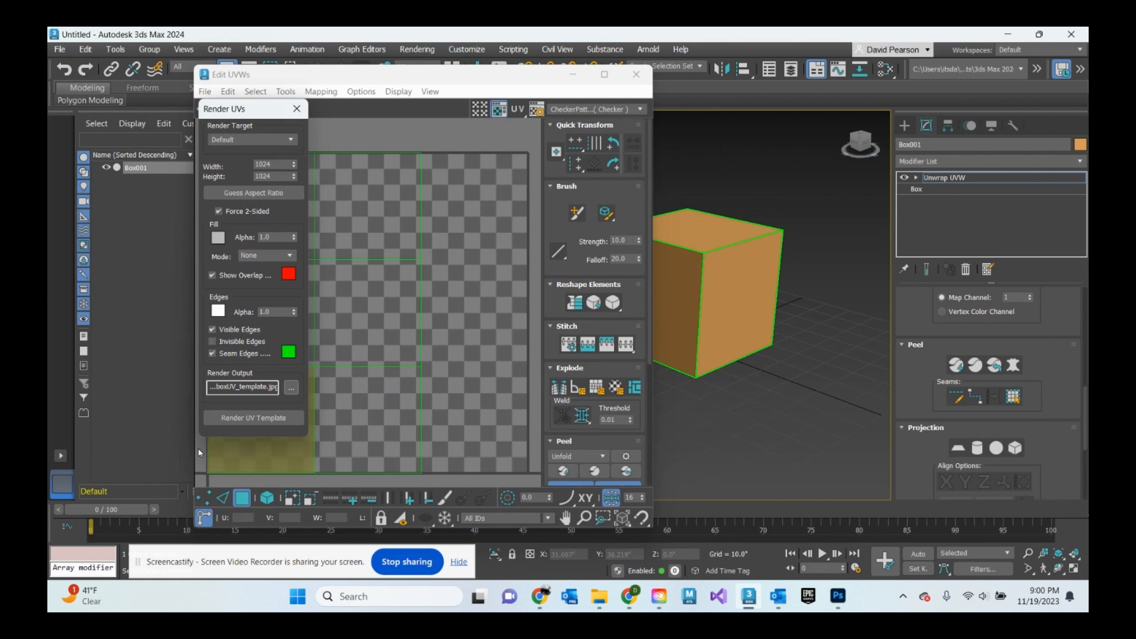
{"action": "left_click", "coordinate": [297, 109]}
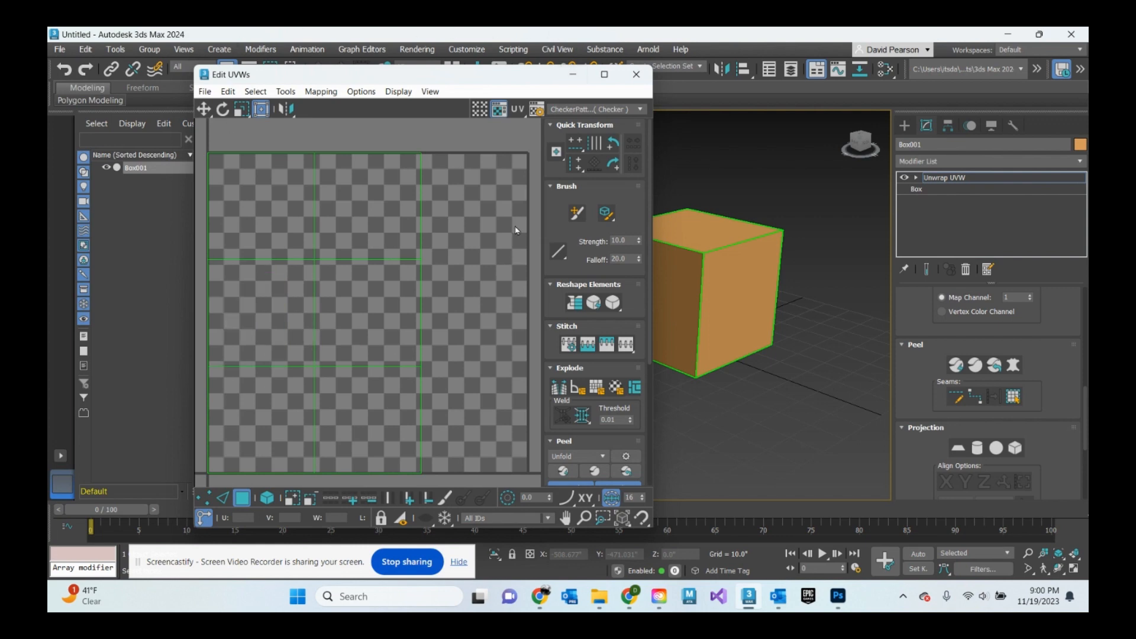
- Switch to Photoshop and browse the Desktop in the Open dialog for the UV template, closing it without opening a file
{"action": "left_click", "coordinate": [848, 600]}
{"action": "left_click", "coordinate": [229, 81]}
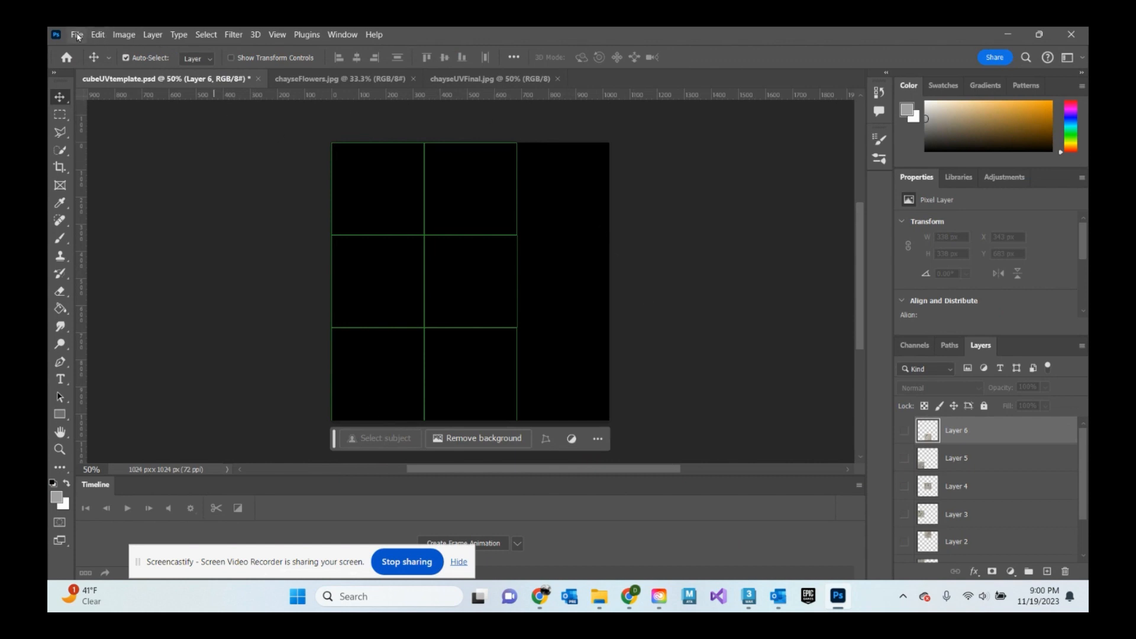
{"action": "left_click", "coordinate": [77, 36]}
{"action": "left_click", "coordinate": [95, 62]}
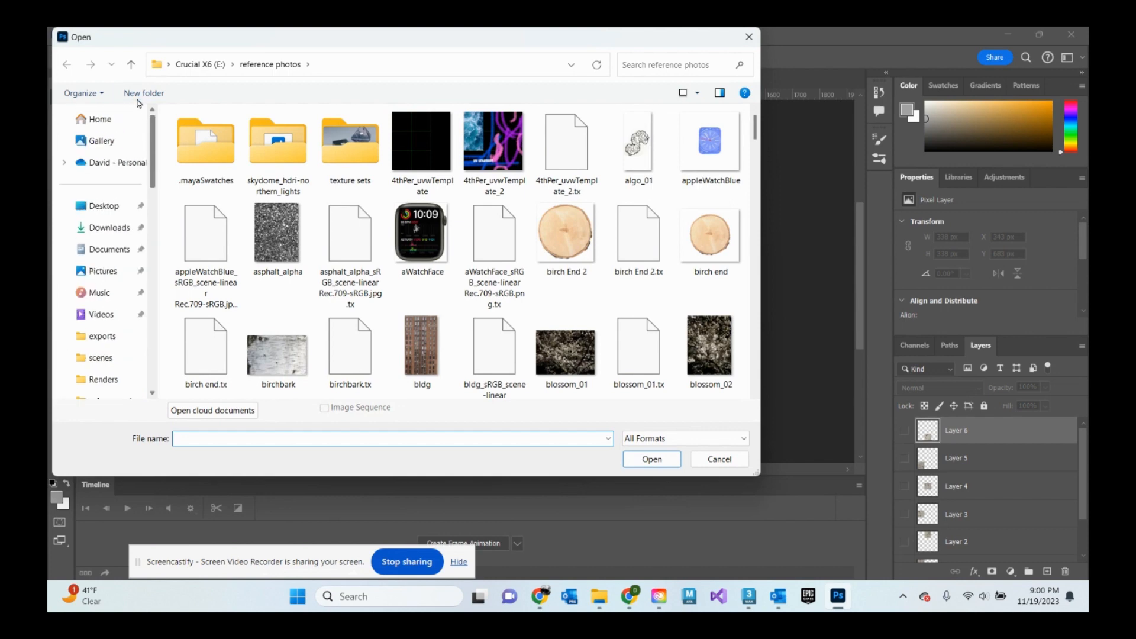
{"action": "left_click", "coordinate": [106, 206]}
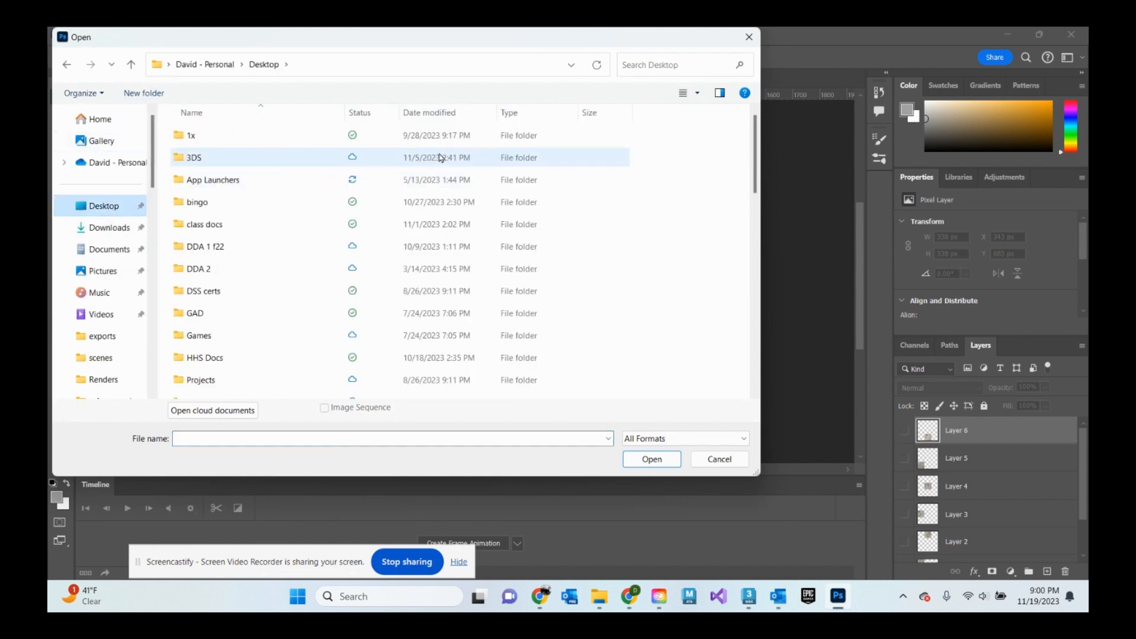
{"action": "scroll", "coordinate": [267, 284], "scroll_direction": "down", "scroll_amount": 8}
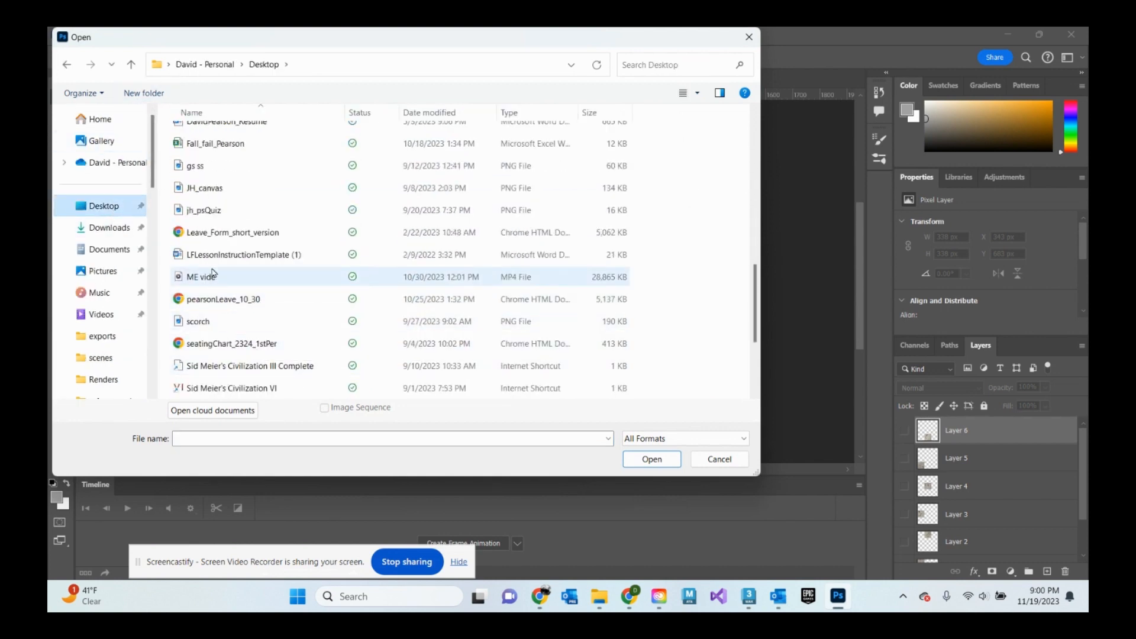
{"action": "scroll", "coordinate": [213, 274], "scroll_direction": "up", "scroll_amount": 3}
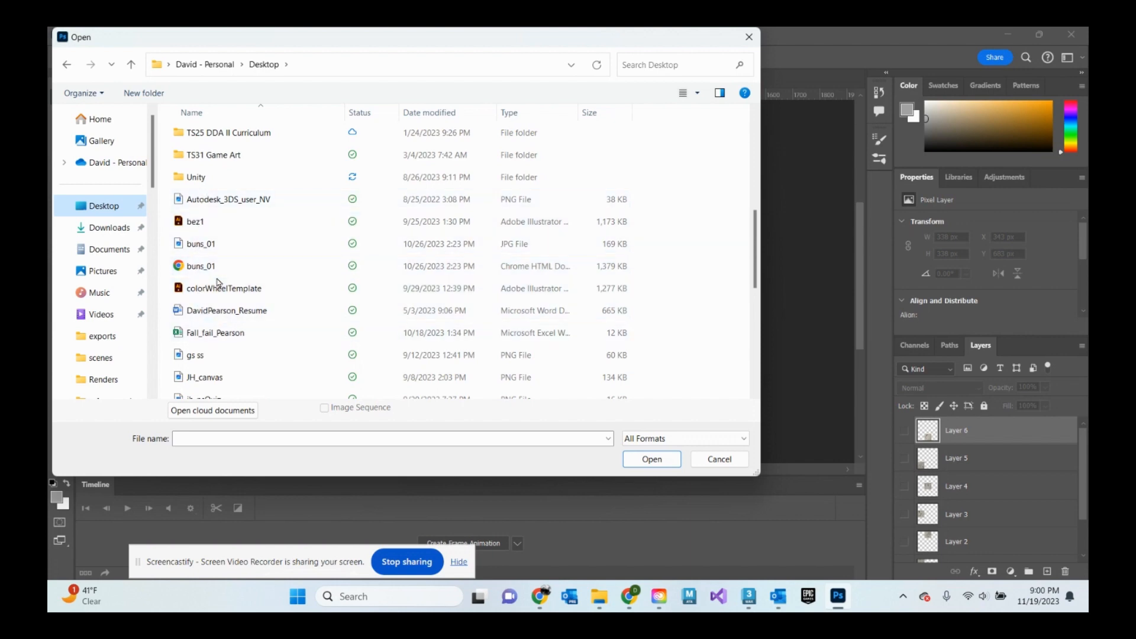
{"action": "scroll", "coordinate": [215, 290], "scroll_direction": "up", "scroll_amount": 5}
{"action": "scroll", "coordinate": [219, 283], "scroll_direction": "down", "scroll_amount": 7}
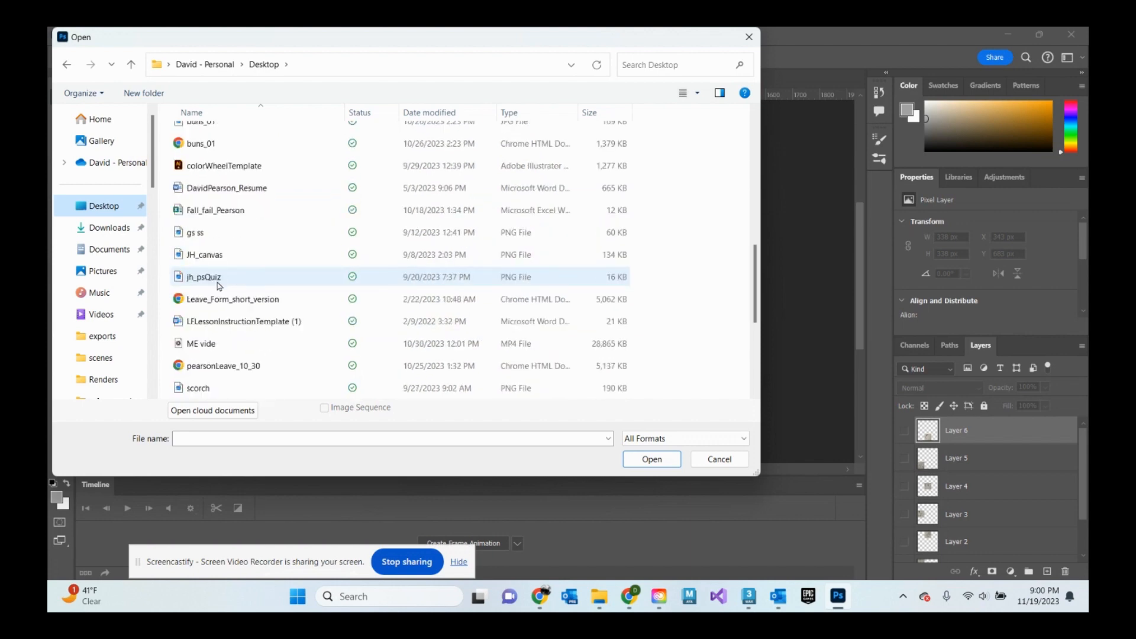
{"action": "scroll", "coordinate": [217, 285], "scroll_direction": "down", "scroll_amount": 3}
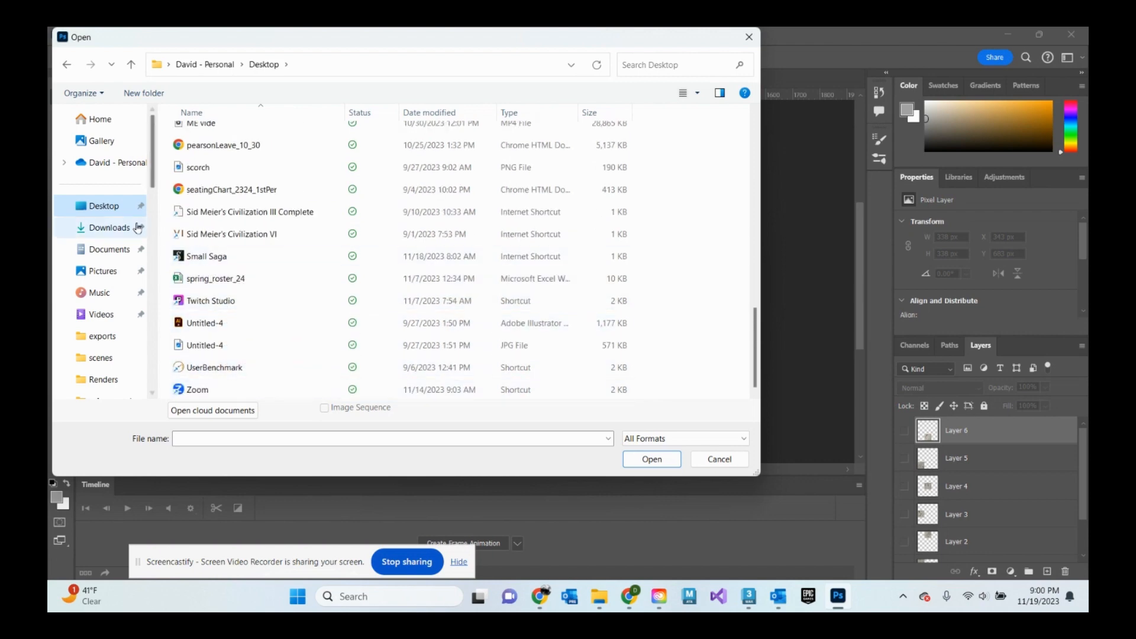
{"action": "scroll", "coordinate": [196, 214], "scroll_direction": "up", "scroll_amount": 2}
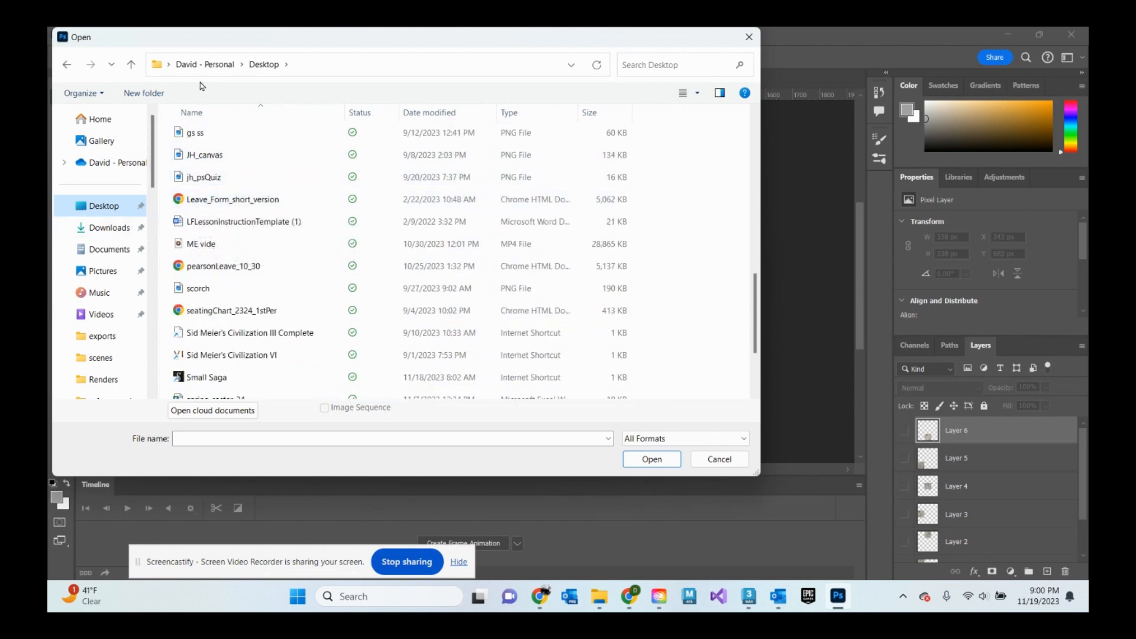
{"action": "scroll", "coordinate": [193, 296], "scroll_direction": "up", "scroll_amount": 2}
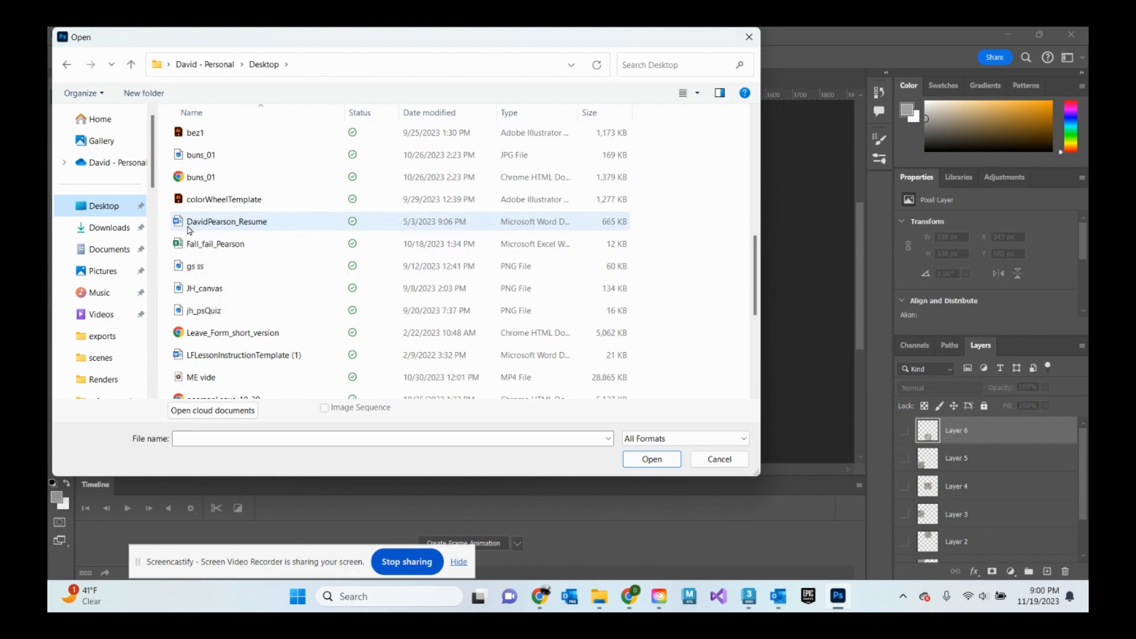
{"action": "scroll", "coordinate": [182, 227], "scroll_direction": "up", "scroll_amount": 1}
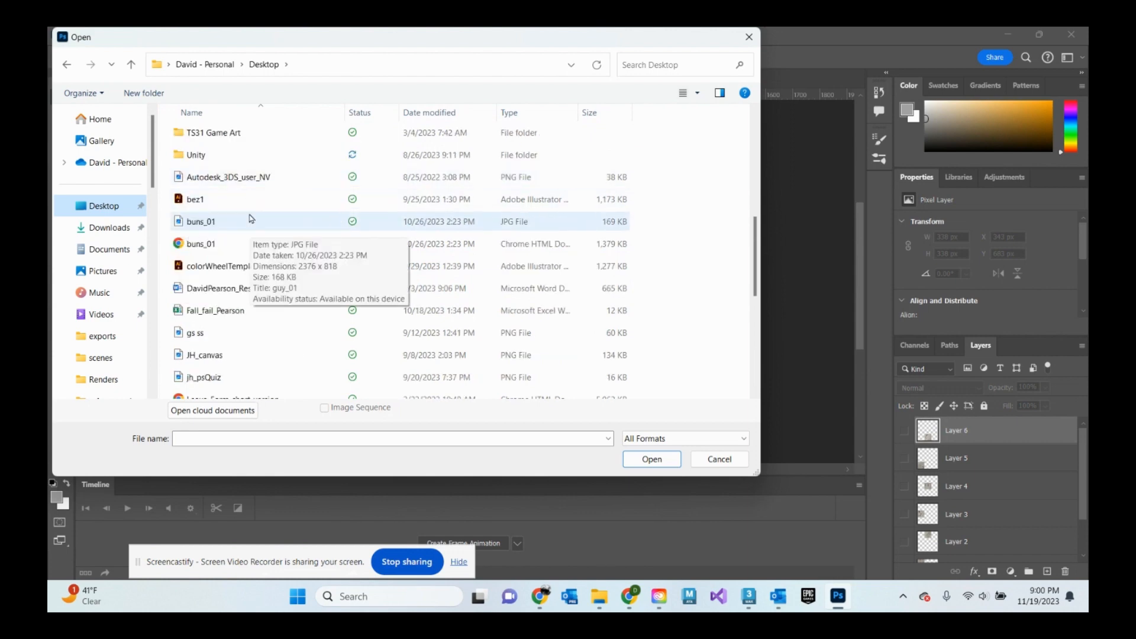
{"action": "left_click", "coordinate": [750, 37]}
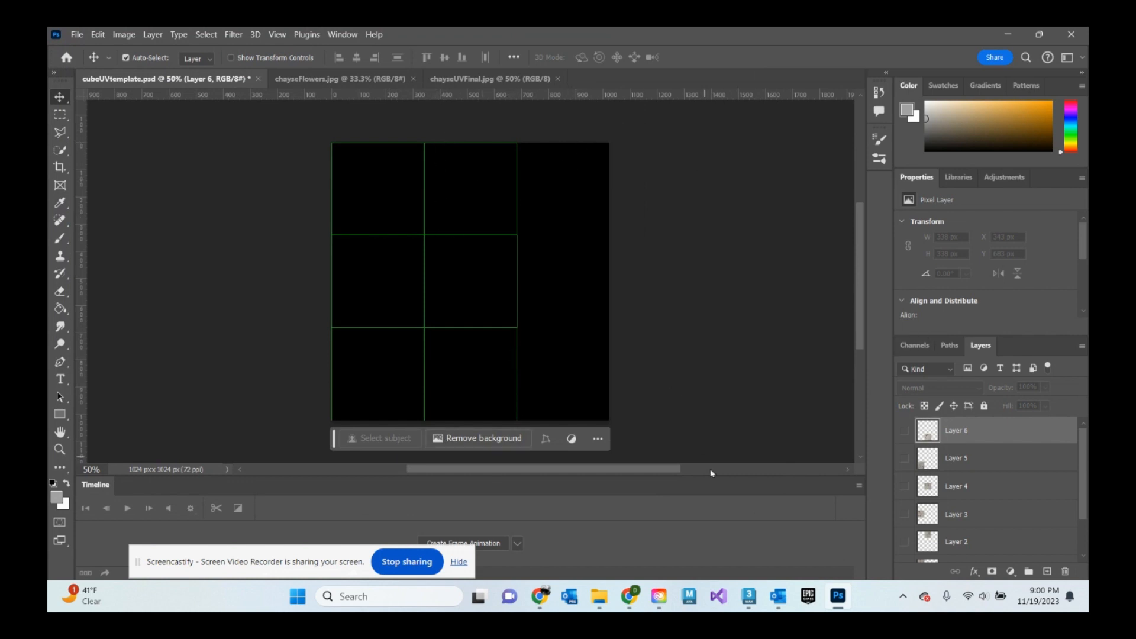
- Review the cube UV template layers and the open flower photo documents
{"action": "left_click", "coordinate": [749, 595]}
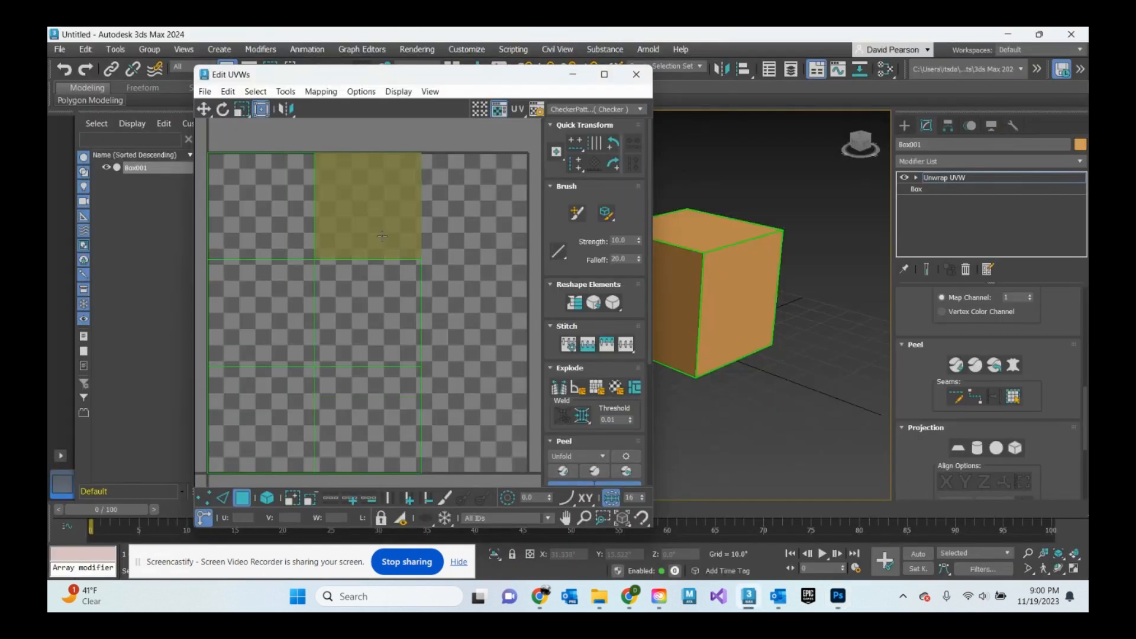
{"action": "left_click", "coordinate": [838, 595]}
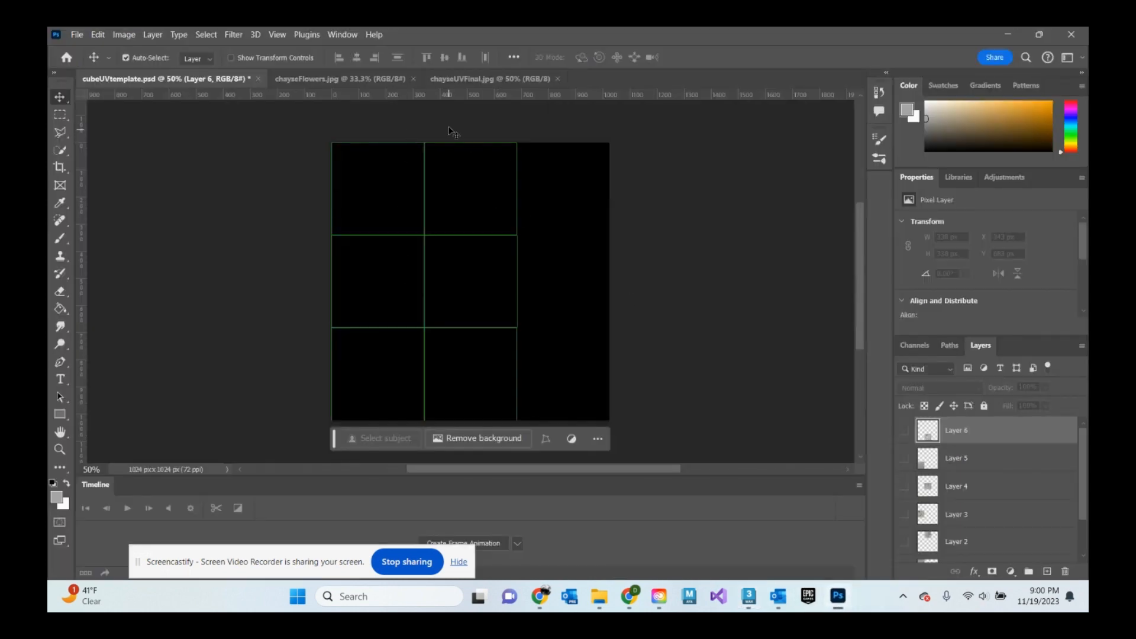
{"action": "scroll", "coordinate": [1083, 467], "scroll_direction": "down", "scroll_amount": 2}
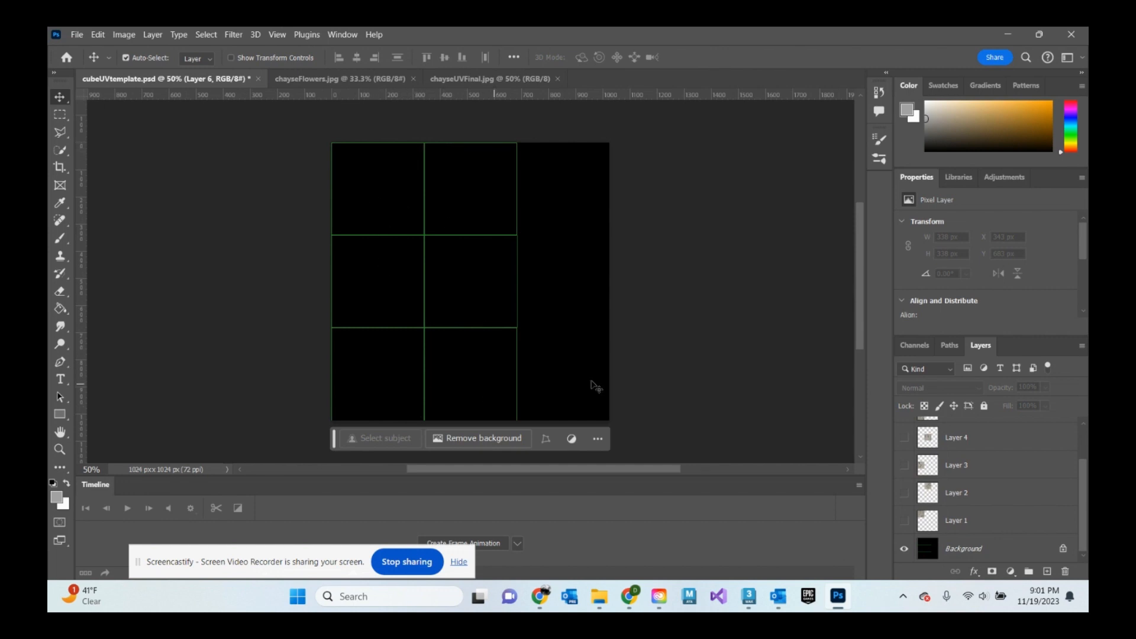
{"action": "left_click", "coordinate": [467, 79]}
{"action": "left_click", "coordinate": [379, 79]}
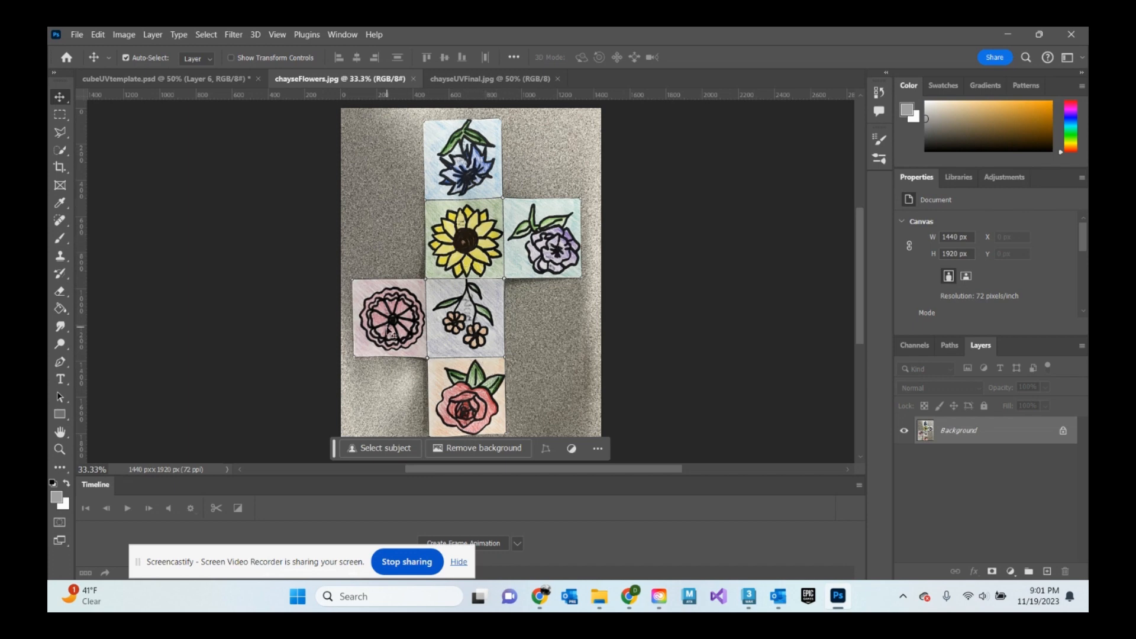
- Marquee-select the purple flower square in the flower photo after zooming in
{"action": "left_click", "coordinate": [60, 115]}
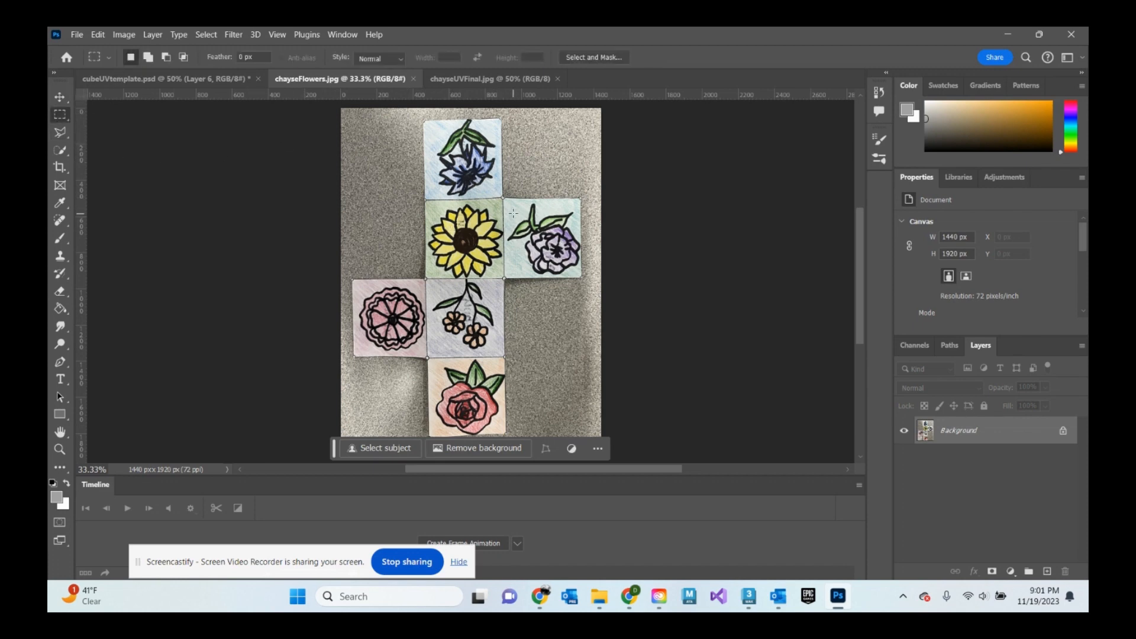
{"action": "scroll", "coordinate": [513, 213], "scroll_direction": "up", "scroll_amount": 3, "text": "alt"}
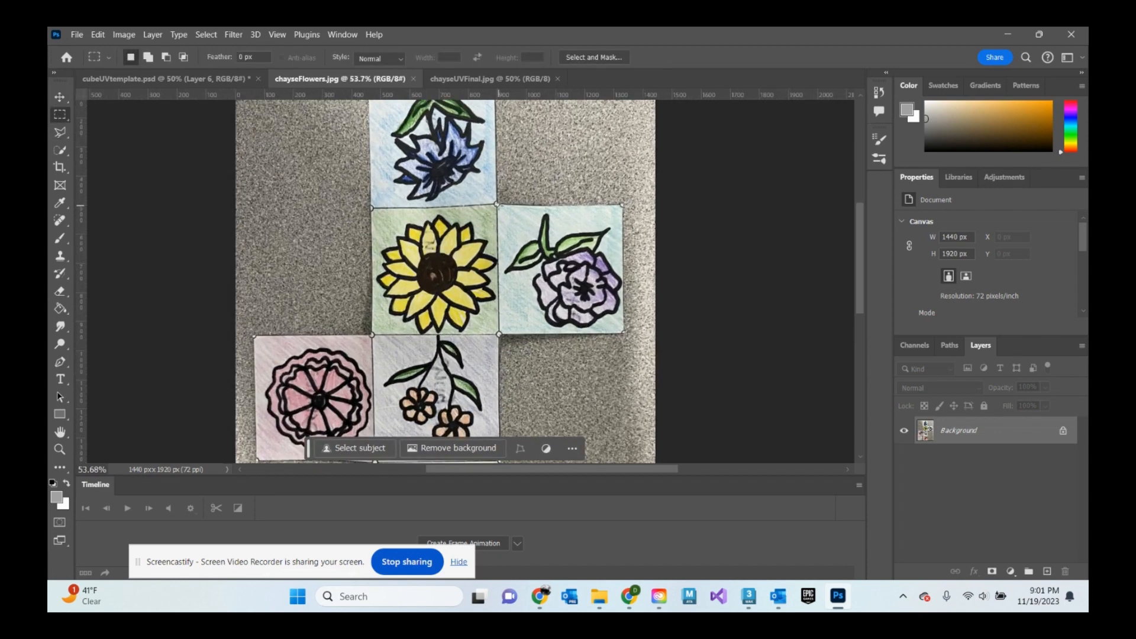
{"action": "left_click_drag", "start_coordinate": [497, 206], "coordinate": [692, 333]}
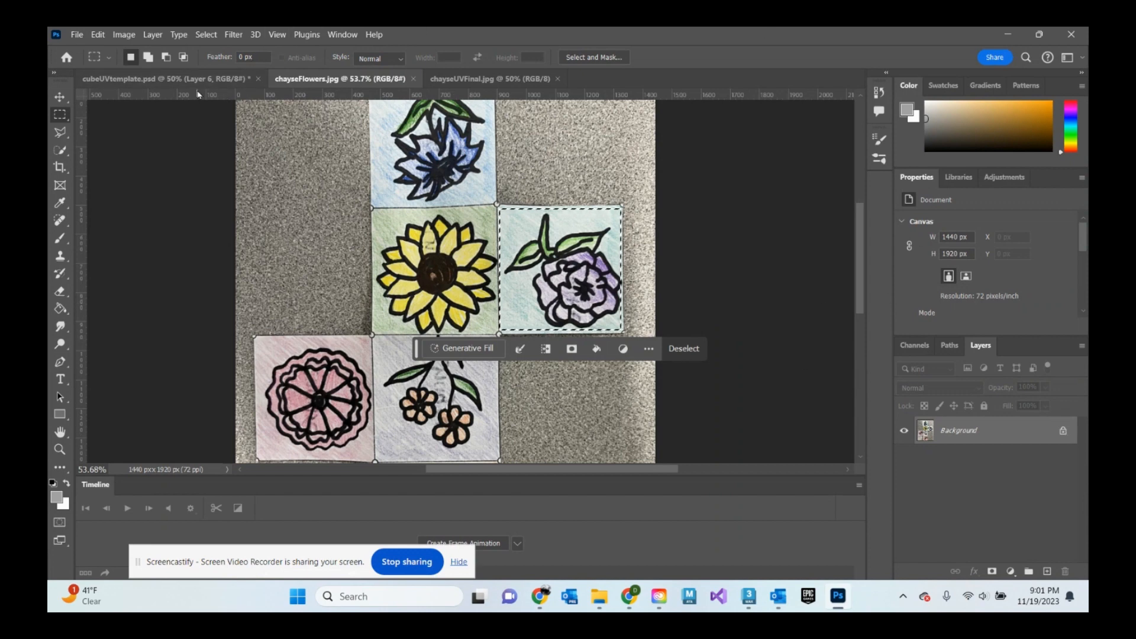
- Compare the finished chayseUVFinal example with the cube UV template document
{"action": "left_click", "coordinate": [490, 79]}
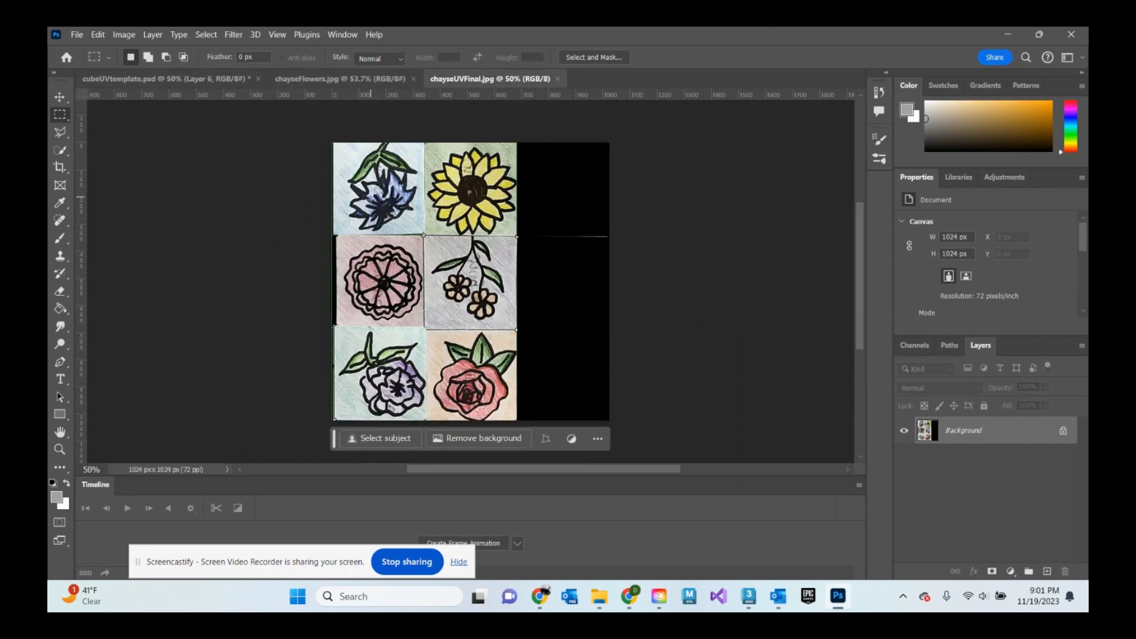
{"action": "left_click", "coordinate": [213, 79]}
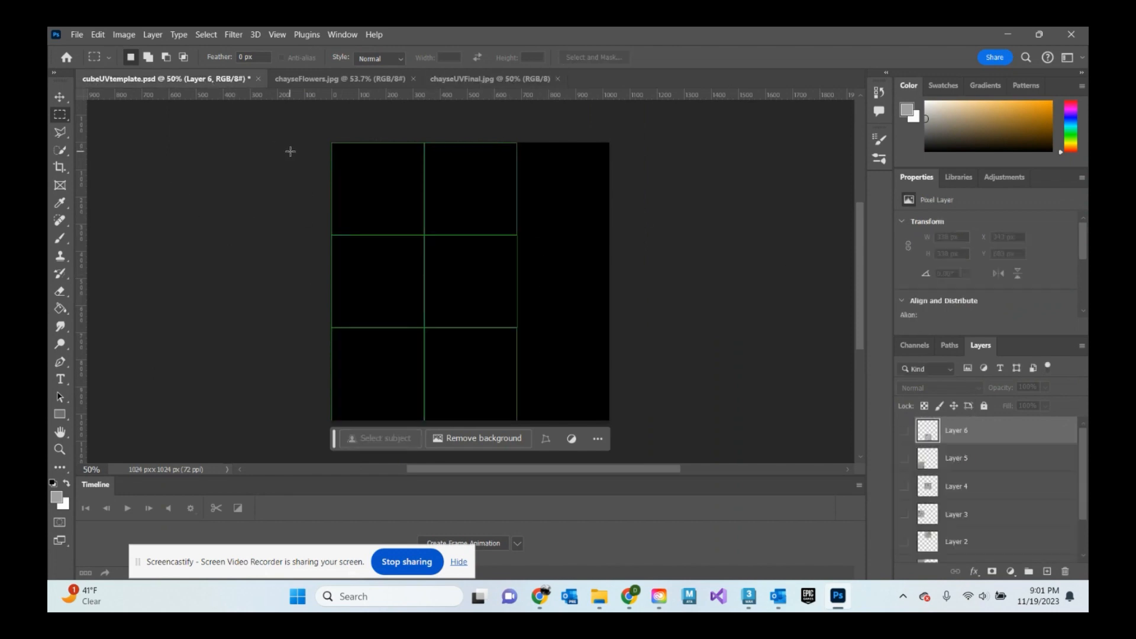
- Paste the purple flower into the cube UV template and move and scale it to fill the top-left UV square
{"action": "key", "text": "ctrl+v"}
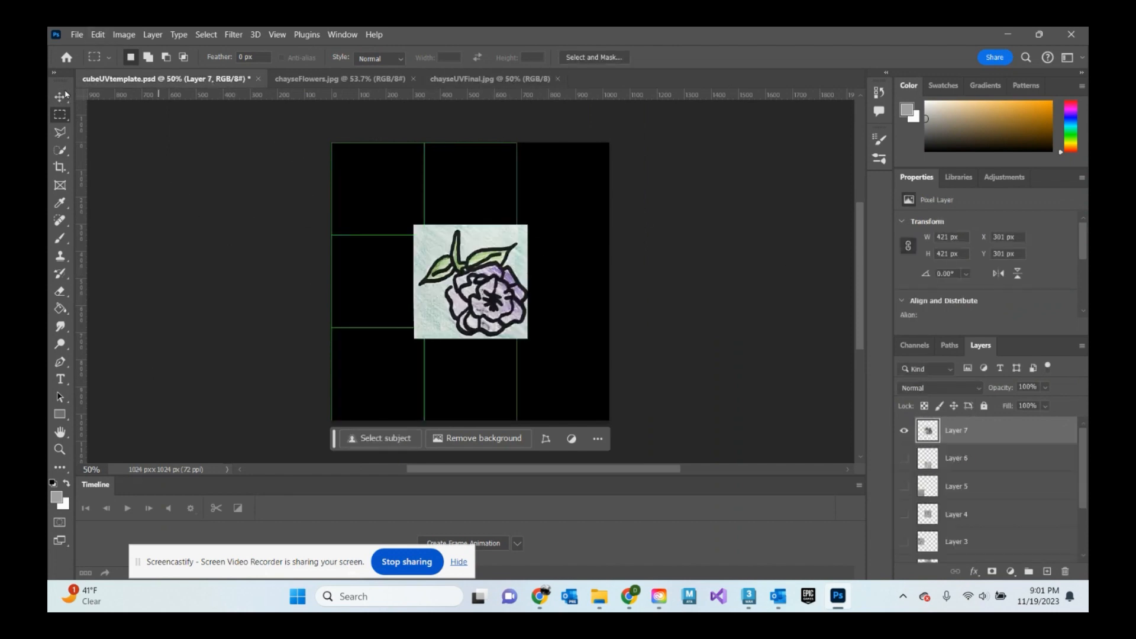
{"action": "key", "text": "ctrl+t"}
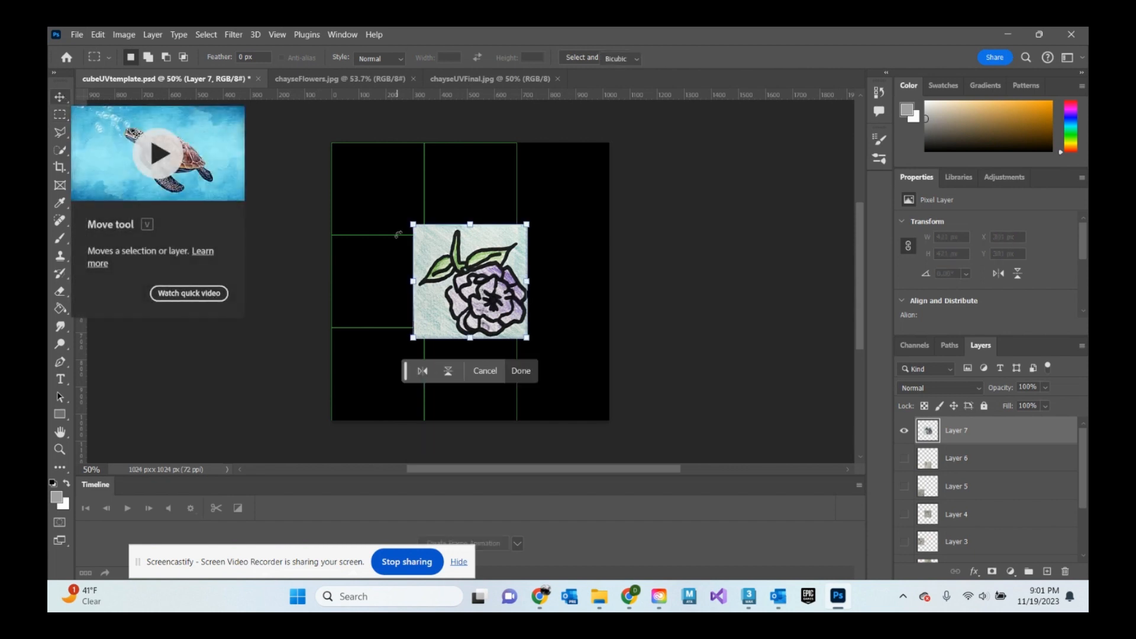
{"action": "left_click_drag", "start_coordinate": [495, 290], "coordinate": [415, 206]}
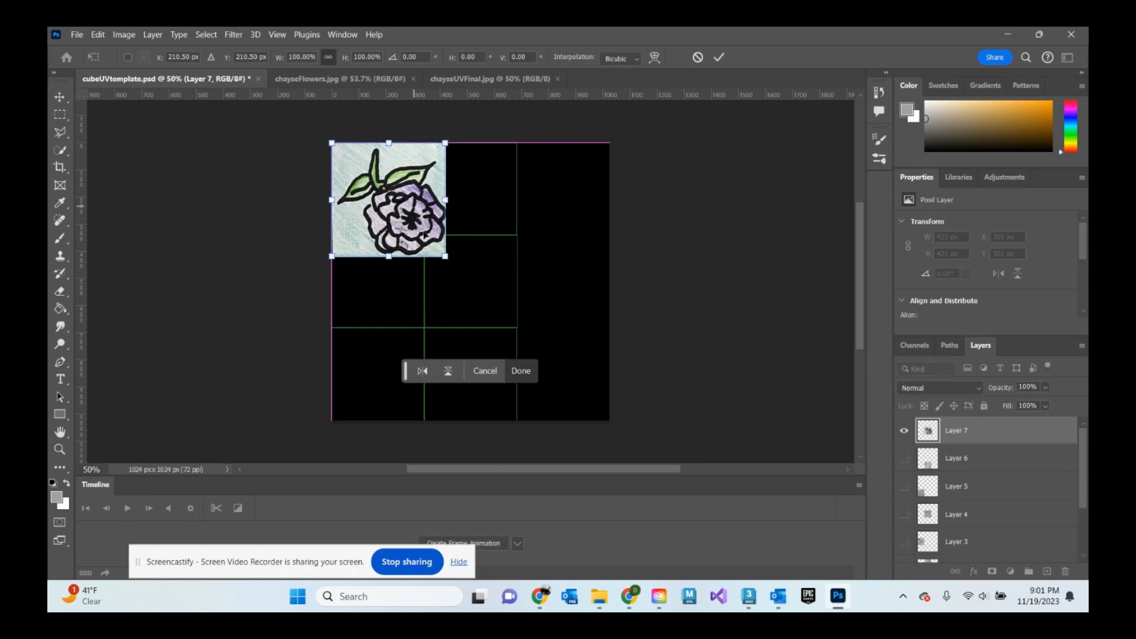
{"action": "left_click_drag", "start_coordinate": [446, 257], "coordinate": [422, 235]}
{"action": "key", "text": "Return"}
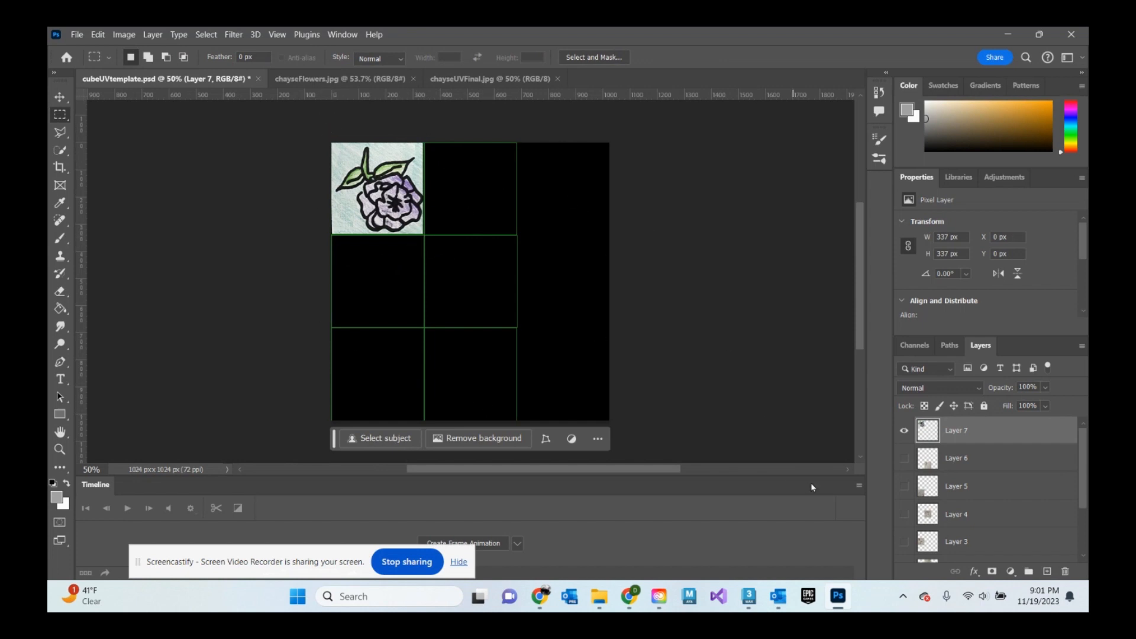
- Place 3ds Max and Photoshop side by side and select the top-left UV face to check which cube face it maps to
{"action": "left_click", "coordinate": [748, 595]}
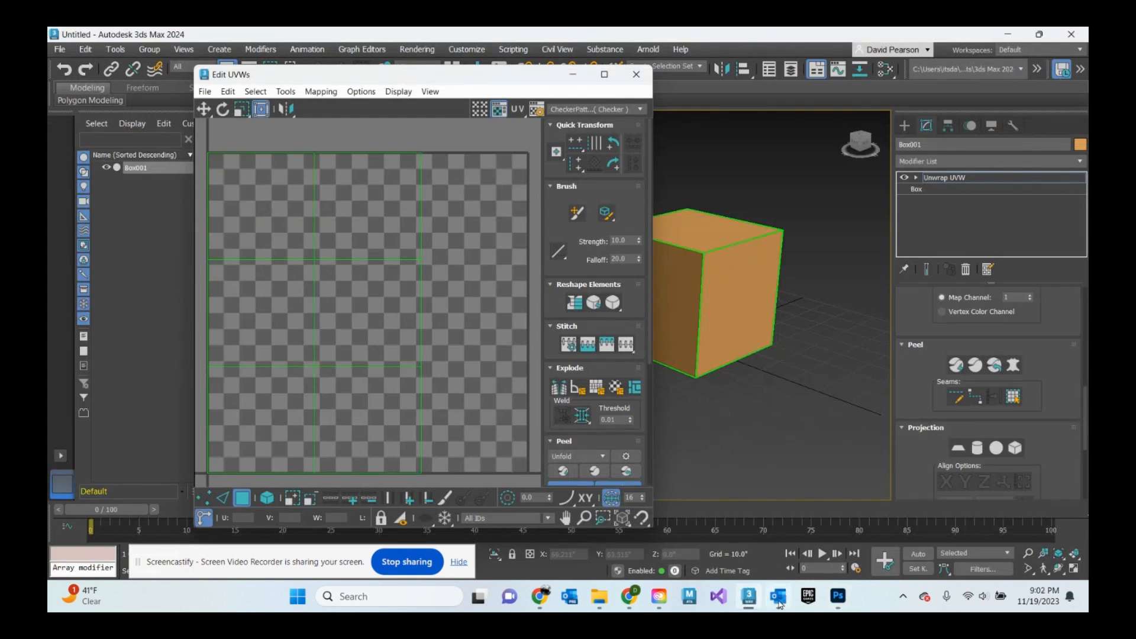
{"action": "left_click", "coordinate": [838, 596]}
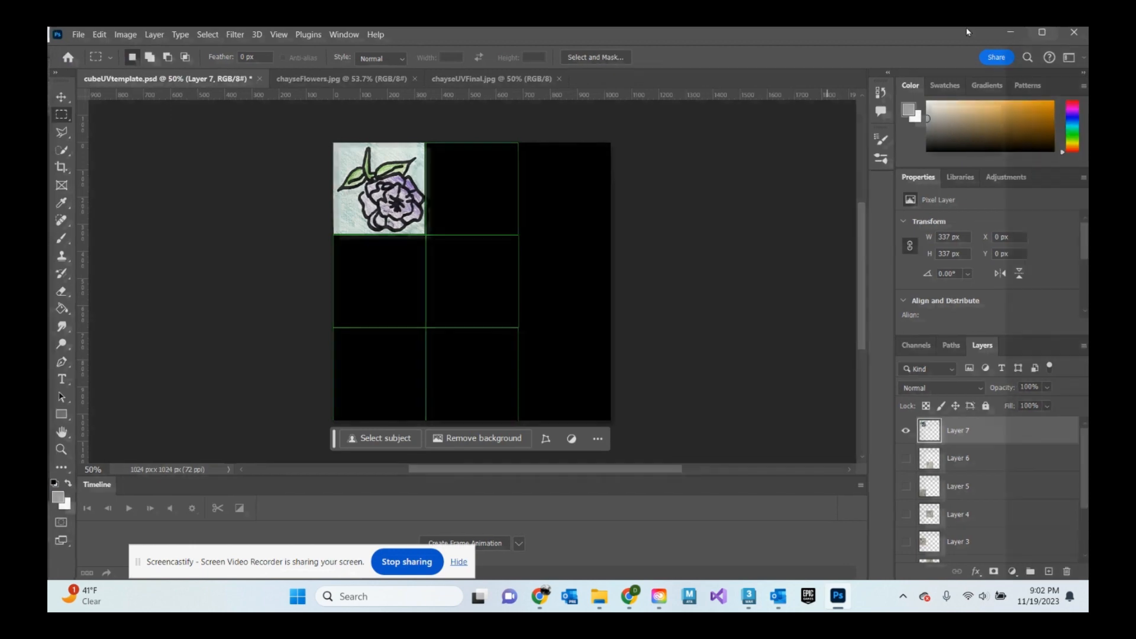
{"action": "left_click", "coordinate": [1039, 35]}
{"action": "left_click_drag", "start_coordinate": [141, 201], "coordinate": [558, 226]}
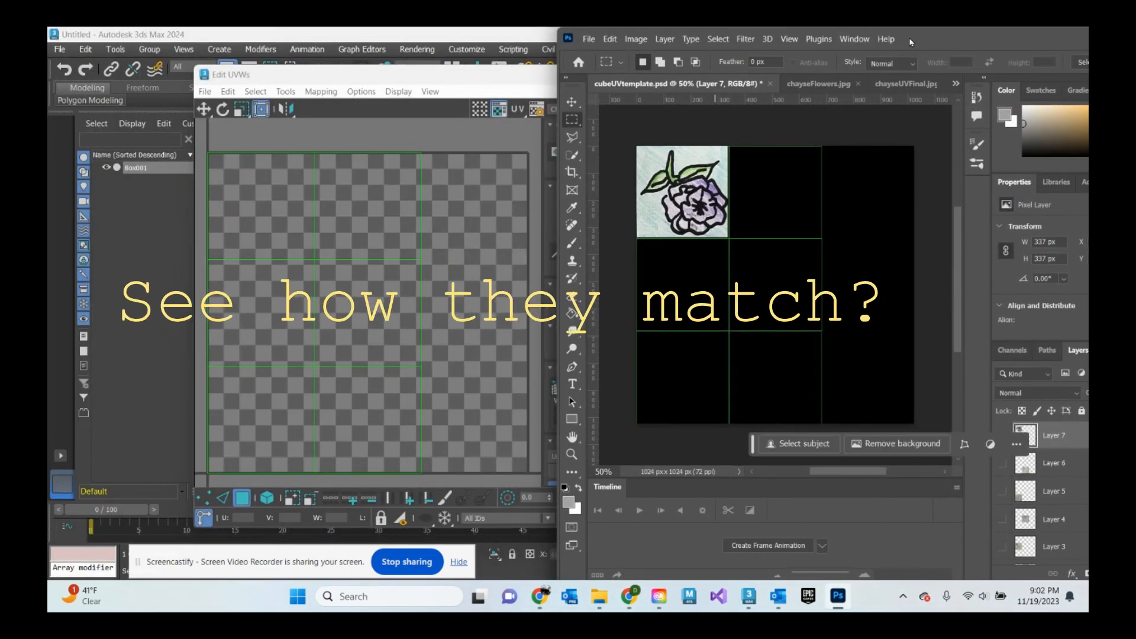
{"action": "left_click_drag", "start_coordinate": [895, 42], "coordinate": [808, 84]}
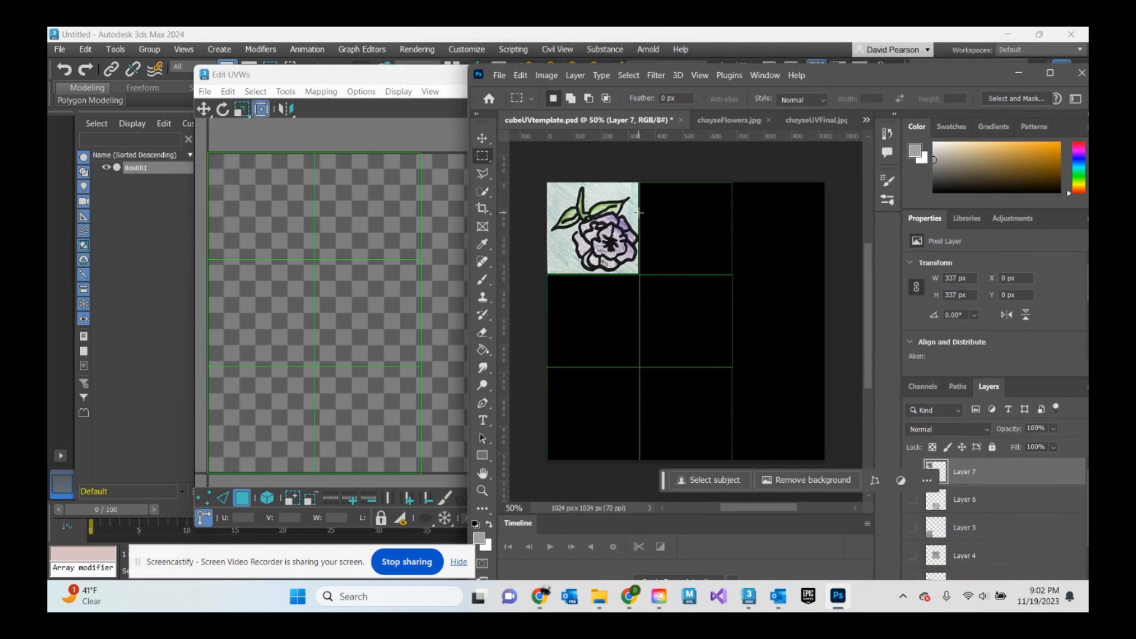
{"action": "left_click", "coordinate": [264, 197]}
{"action": "left_click", "coordinate": [261, 195]}
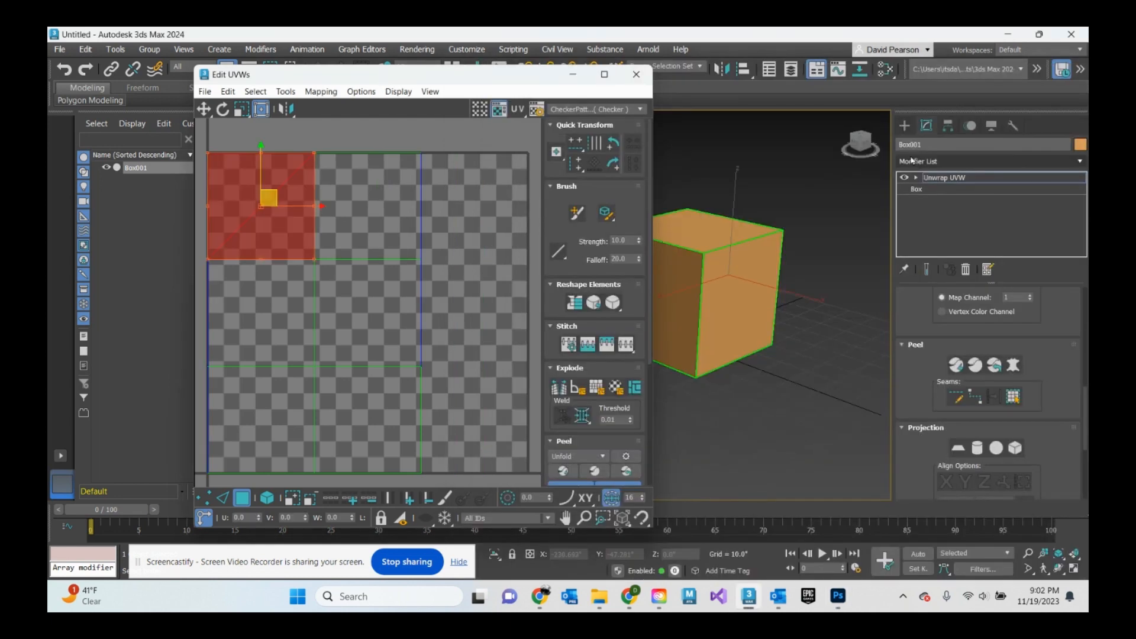
{"action": "left_click_drag", "start_coordinate": [862, 140], "coordinate": [675, 138]}
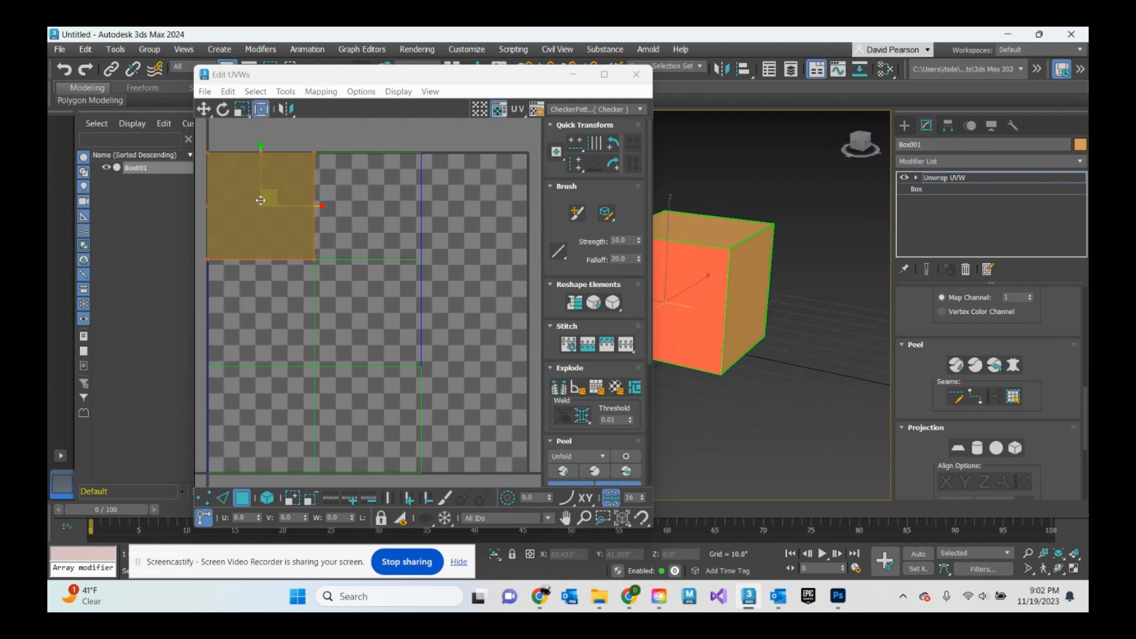
{"action": "left_click", "coordinate": [841, 595]}
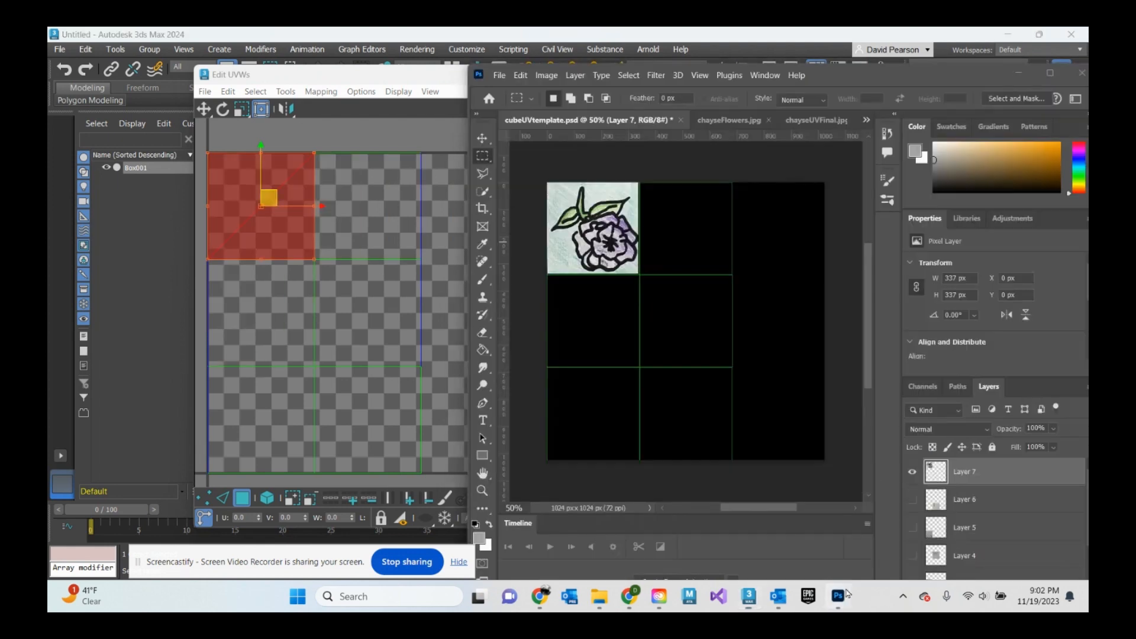
{"action": "left_click", "coordinate": [1050, 72]}
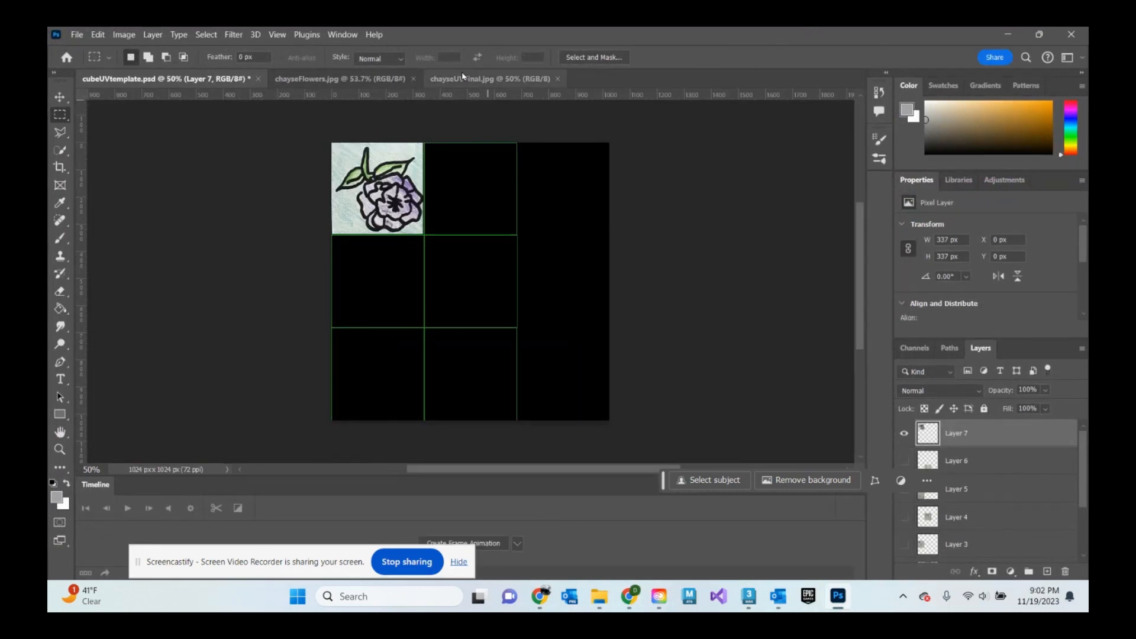
- Move the marquee selection onto the sunflower square in the flower photo and copy it
{"action": "left_click", "coordinate": [340, 79]}
{"action": "key", "text": "v"}
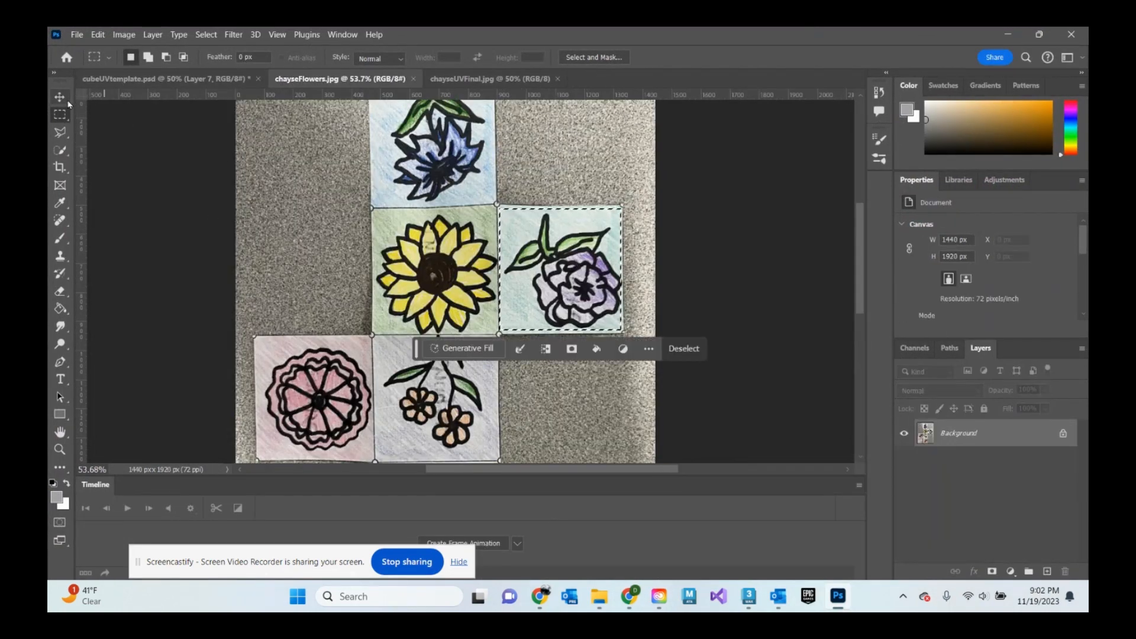
{"action": "left_click", "coordinate": [60, 114]}
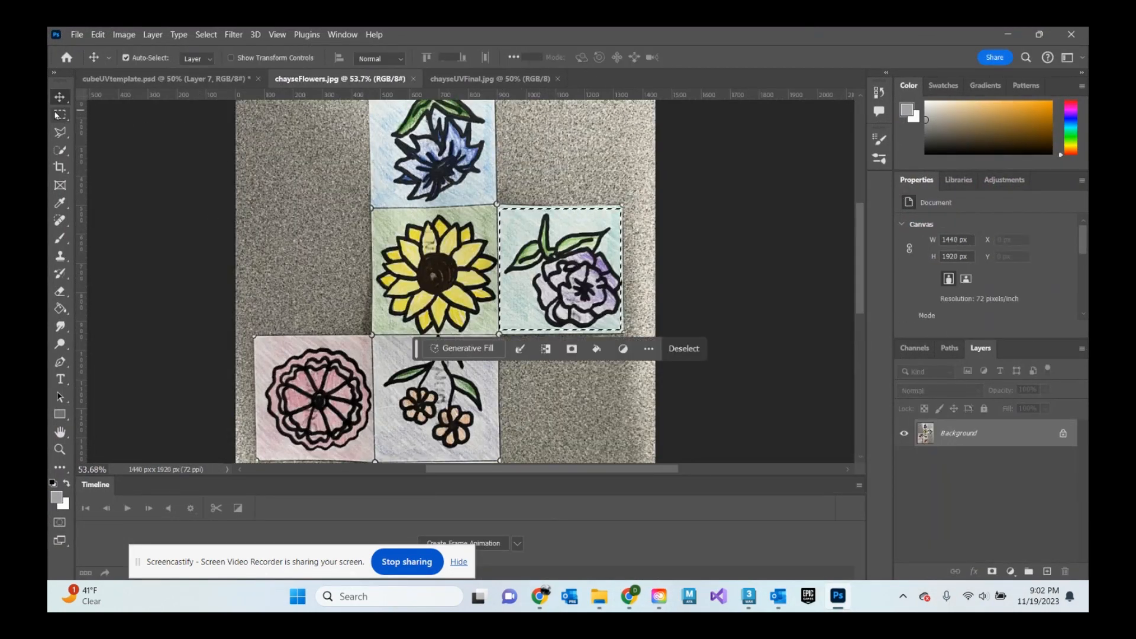
{"action": "left_click_drag", "start_coordinate": [596, 258], "coordinate": [459, 257]}
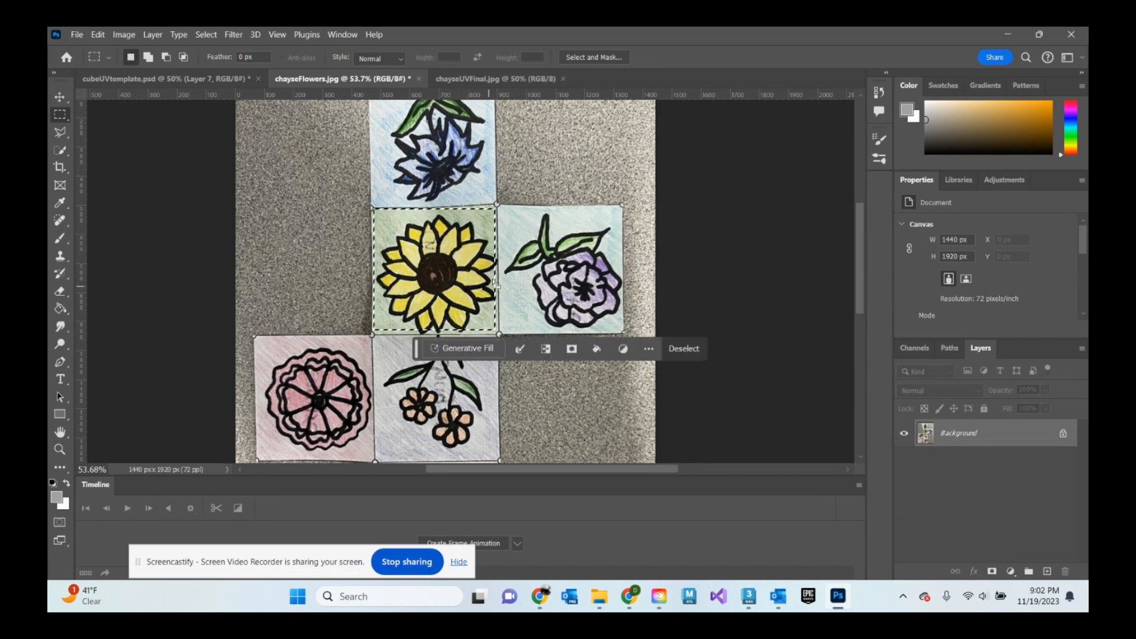
{"action": "right_click", "coordinate": [437, 274]}
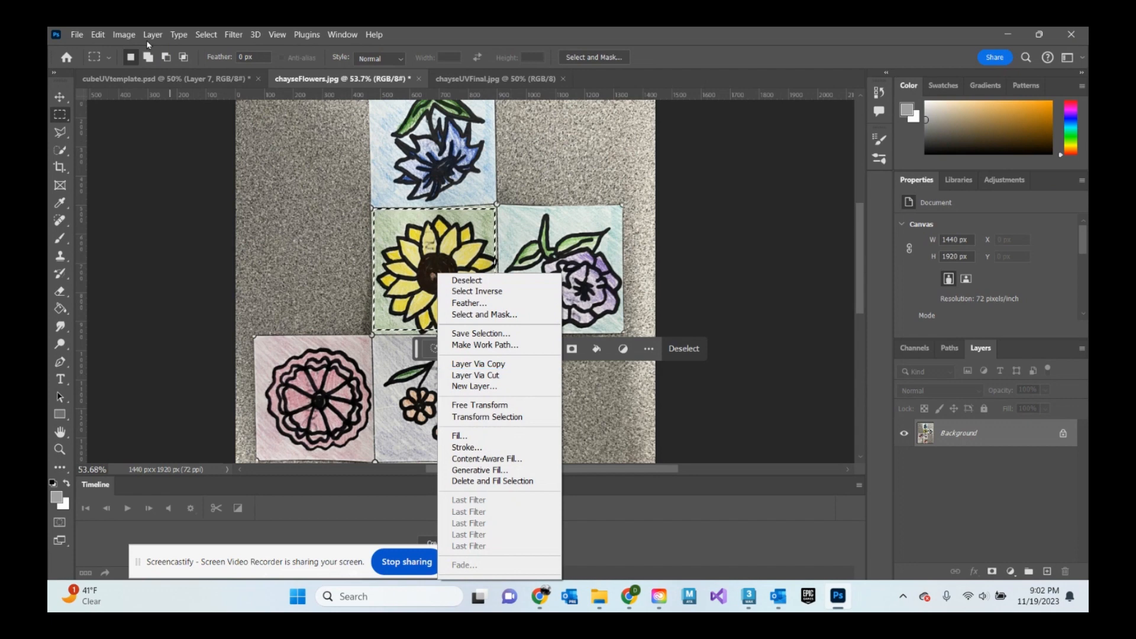
{"action": "left_click", "coordinate": [92, 36]}
{"action": "left_click", "coordinate": [98, 35]}
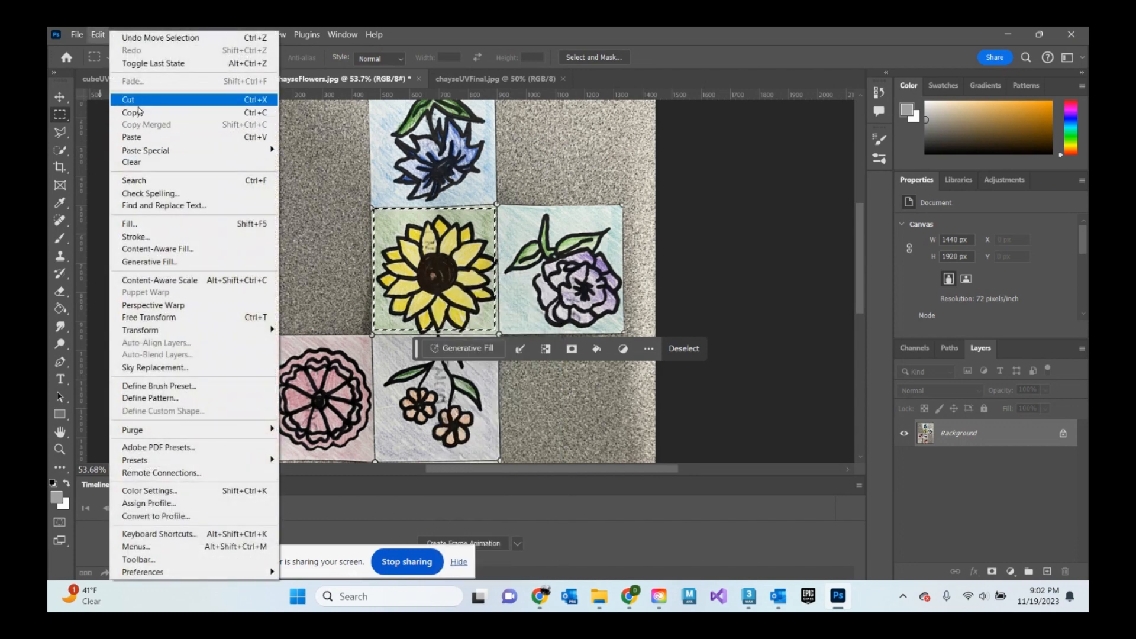
{"action": "left_click", "coordinate": [131, 113]}
- Paste the sunflower into the cube UV template and free-transform it to fill the top-middle UV square
{"action": "left_click", "coordinate": [153, 79]}
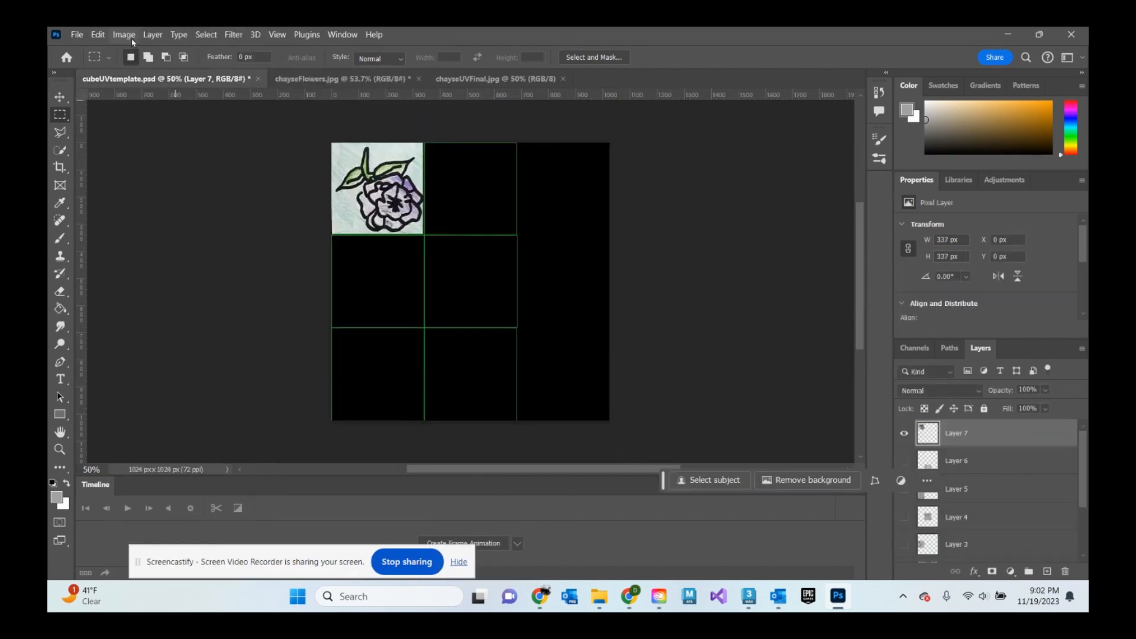
{"action": "left_click", "coordinate": [78, 34]}
{"action": "left_click", "coordinate": [97, 34]}
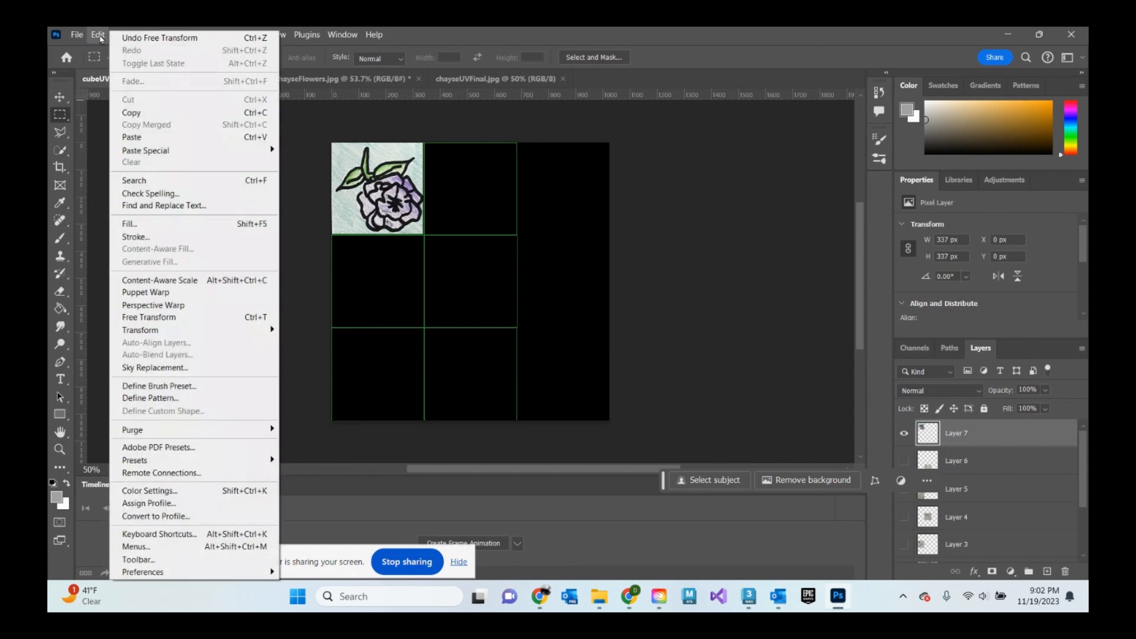
{"action": "left_click", "coordinate": [148, 137]}
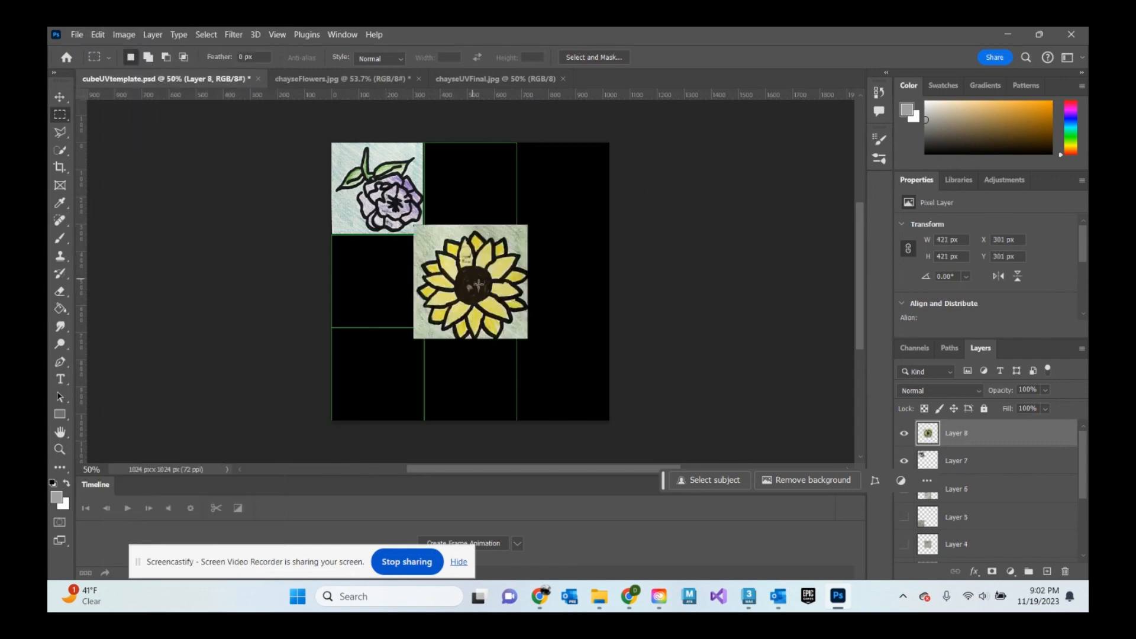
{"action": "left_click", "coordinate": [97, 34]}
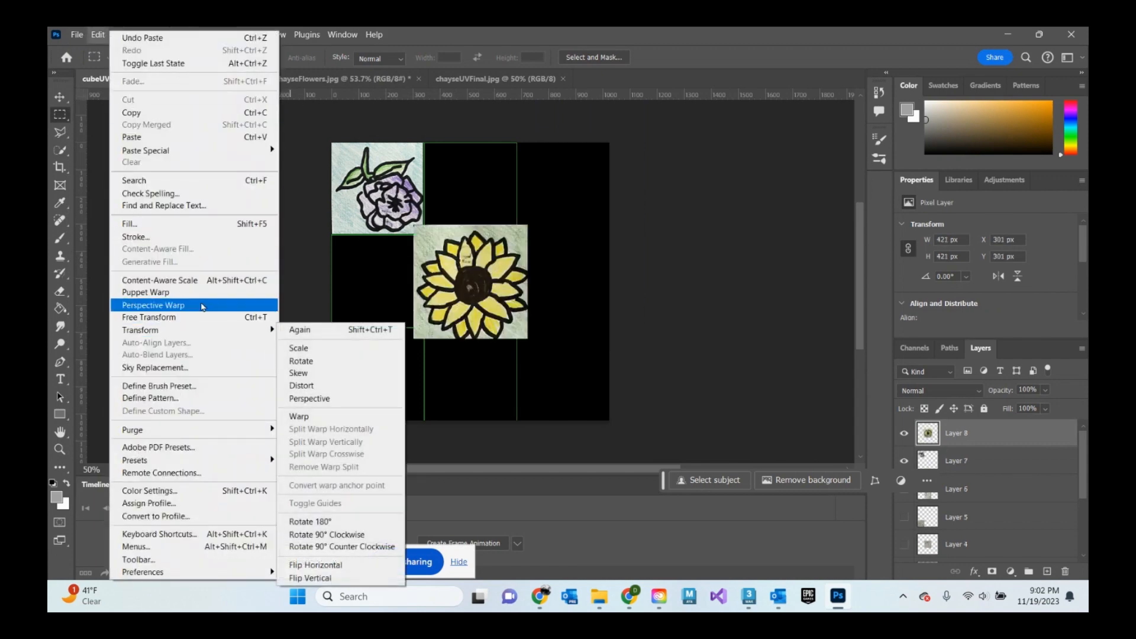
{"action": "left_click", "coordinate": [213, 320]}
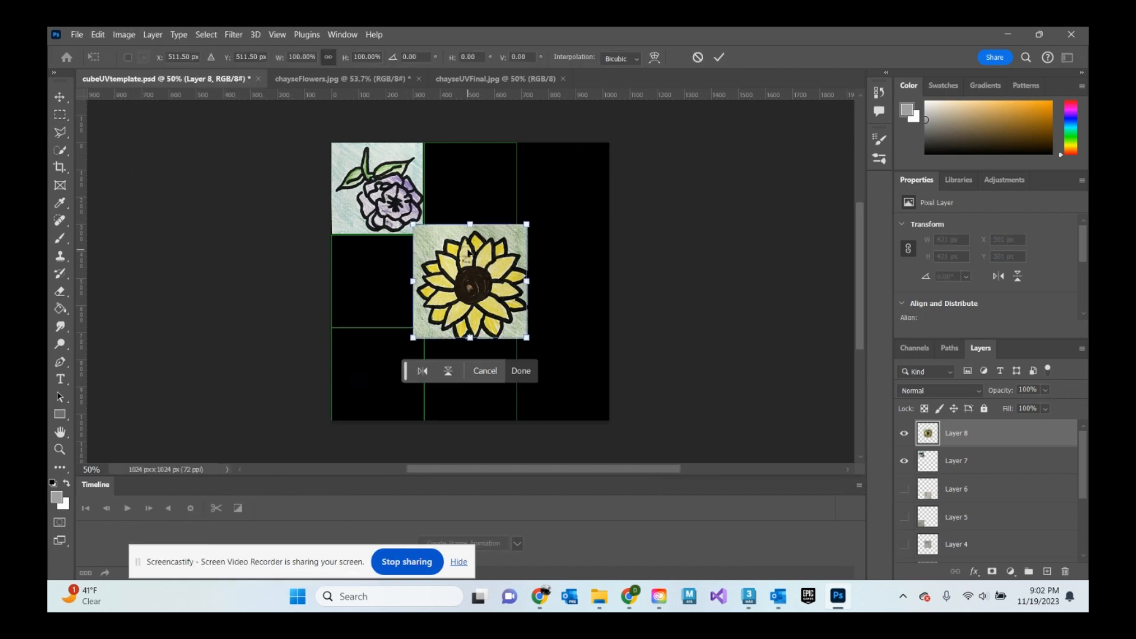
{"action": "left_click_drag", "start_coordinate": [464, 280], "coordinate": [468, 199]}
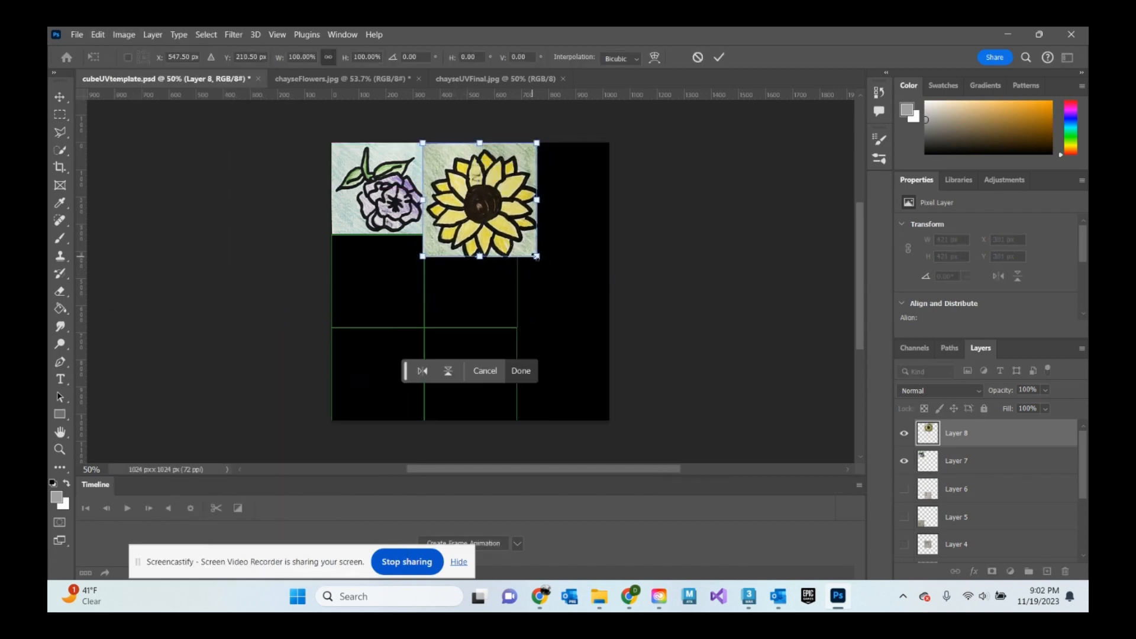
{"action": "left_click_drag", "start_coordinate": [539, 259], "coordinate": [496, 202]}
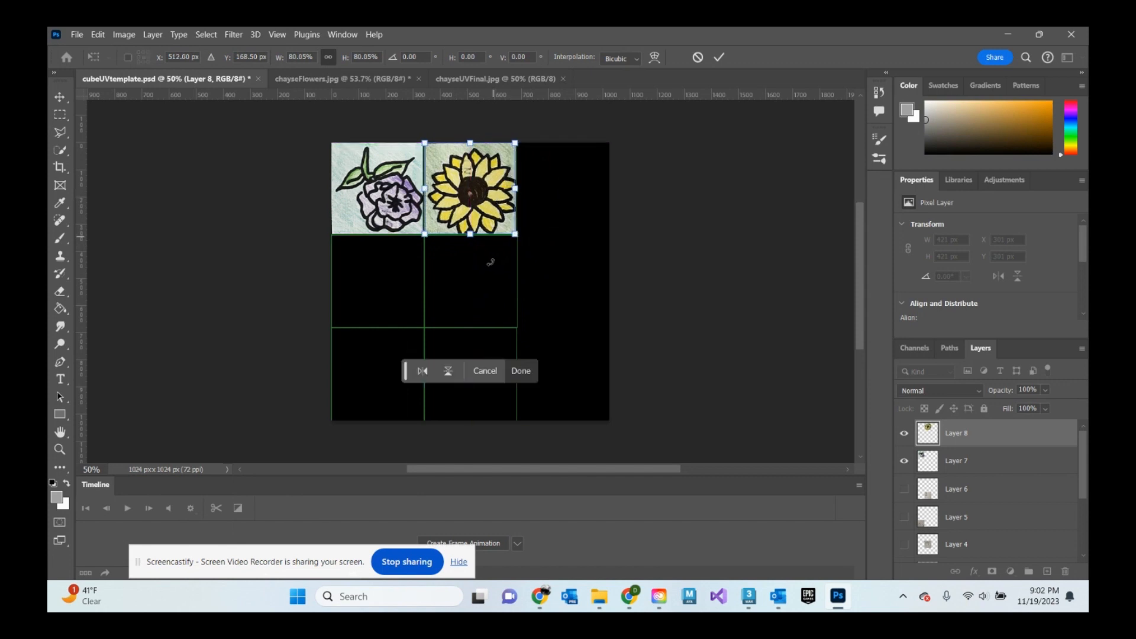
{"action": "left_click", "coordinate": [520, 371]}
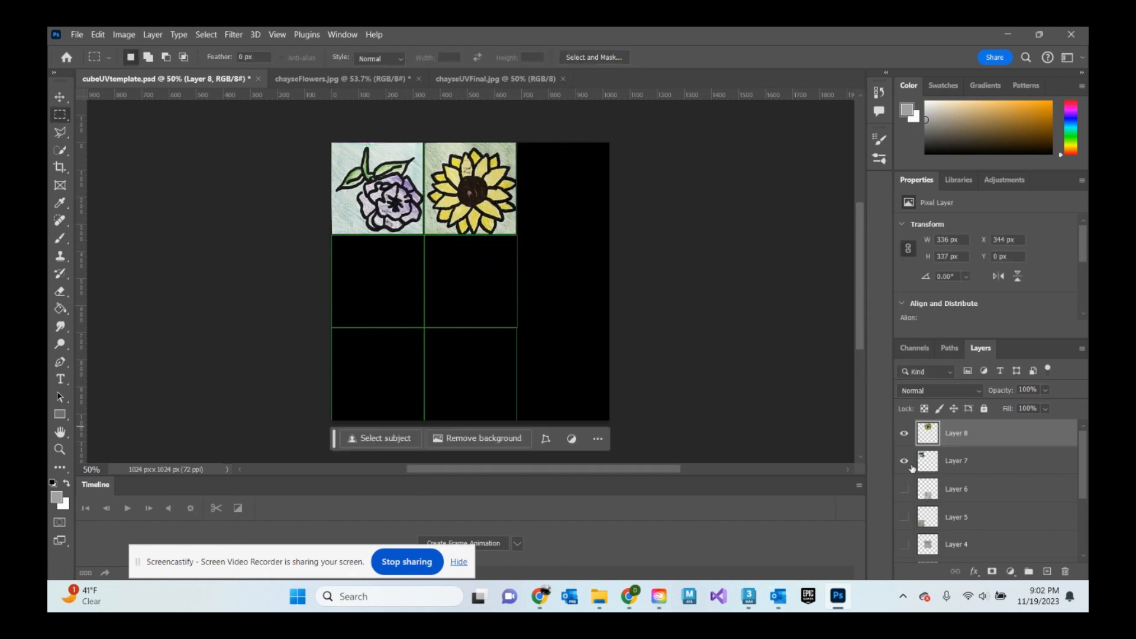
- Hide the two flower layers and the Background layer, and show Layers 1 to 6 of the template
{"action": "left_click_drag", "start_coordinate": [907, 463], "coordinate": [905, 434]}
{"action": "left_click_drag", "start_coordinate": [904, 489], "coordinate": [904, 518]}
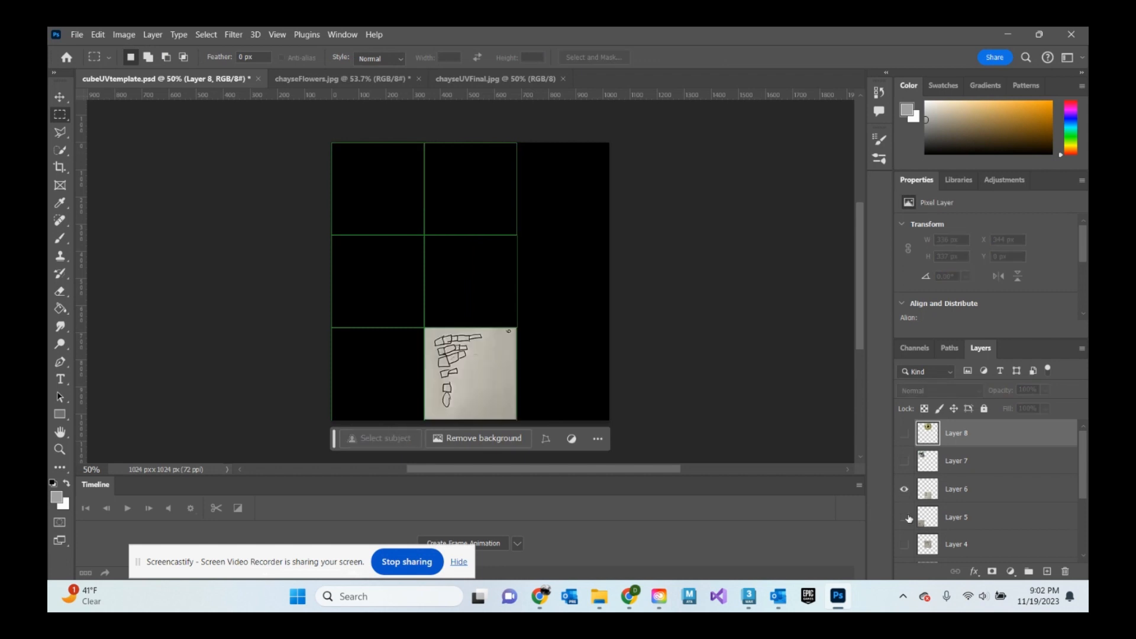
{"action": "left_click", "coordinate": [906, 544]}
{"action": "scroll", "coordinate": [907, 543], "scroll_direction": "down", "scroll_amount": 3}
{"action": "left_click", "coordinate": [905, 491]}
{"action": "left_click", "coordinate": [904, 519]}
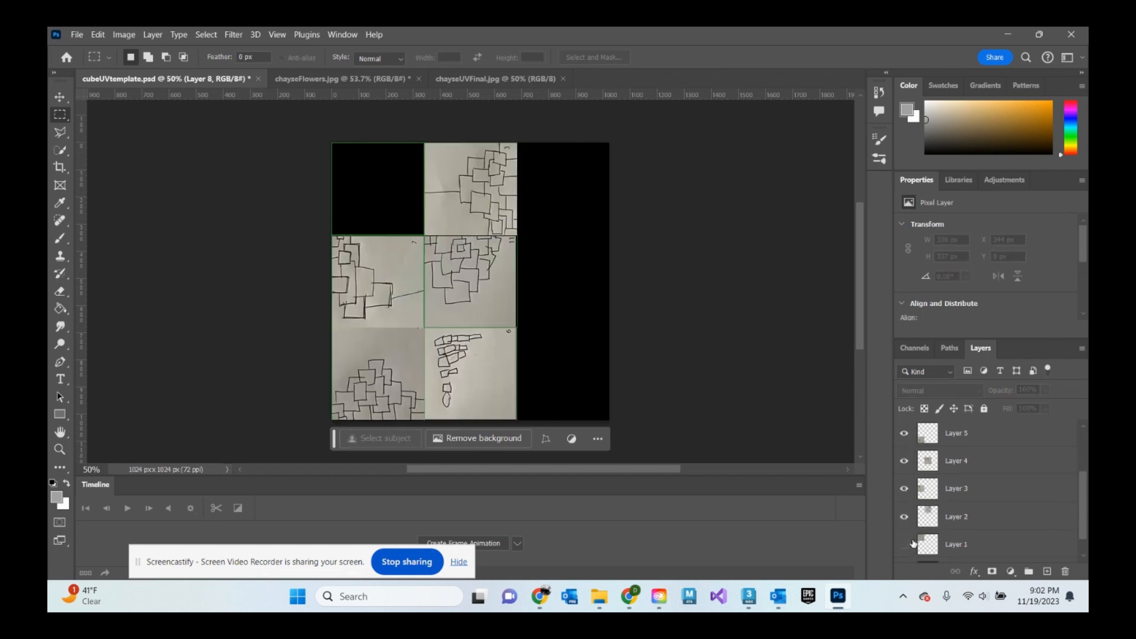
{"action": "left_click", "coordinate": [904, 544]}
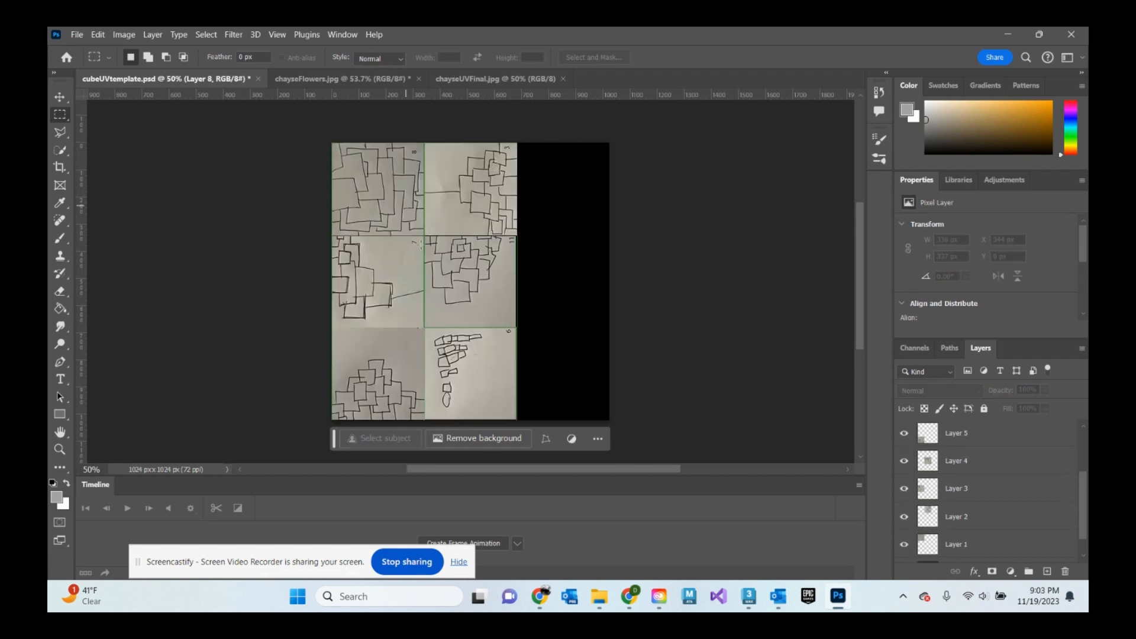
{"action": "scroll", "coordinate": [979, 515], "scroll_direction": "down", "scroll_amount": 1}
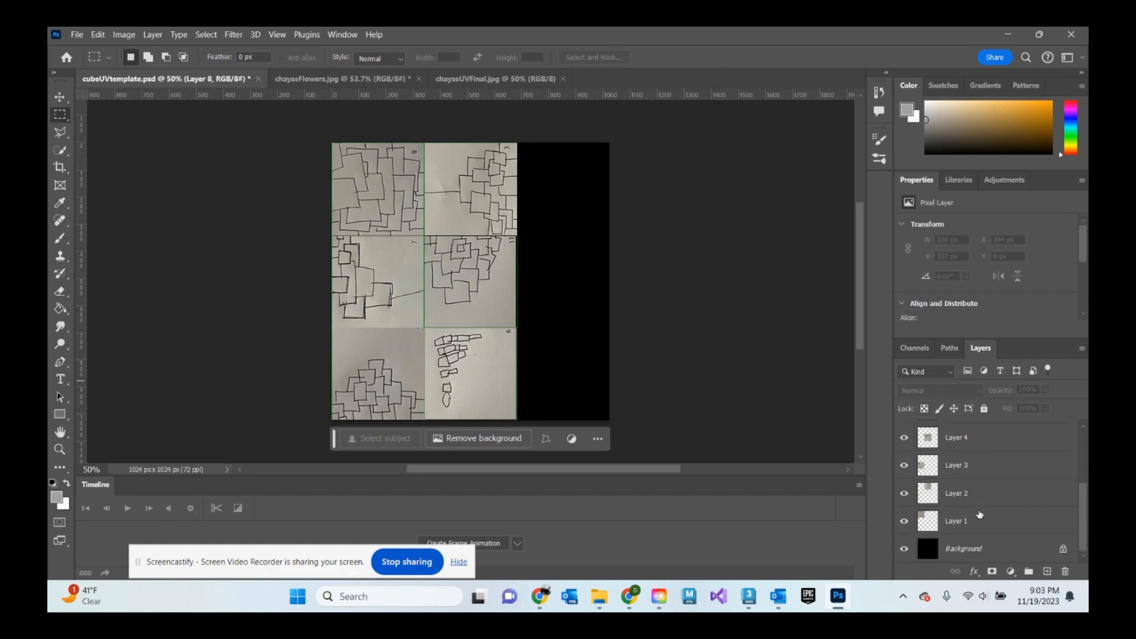
{"action": "left_click", "coordinate": [905, 549]}
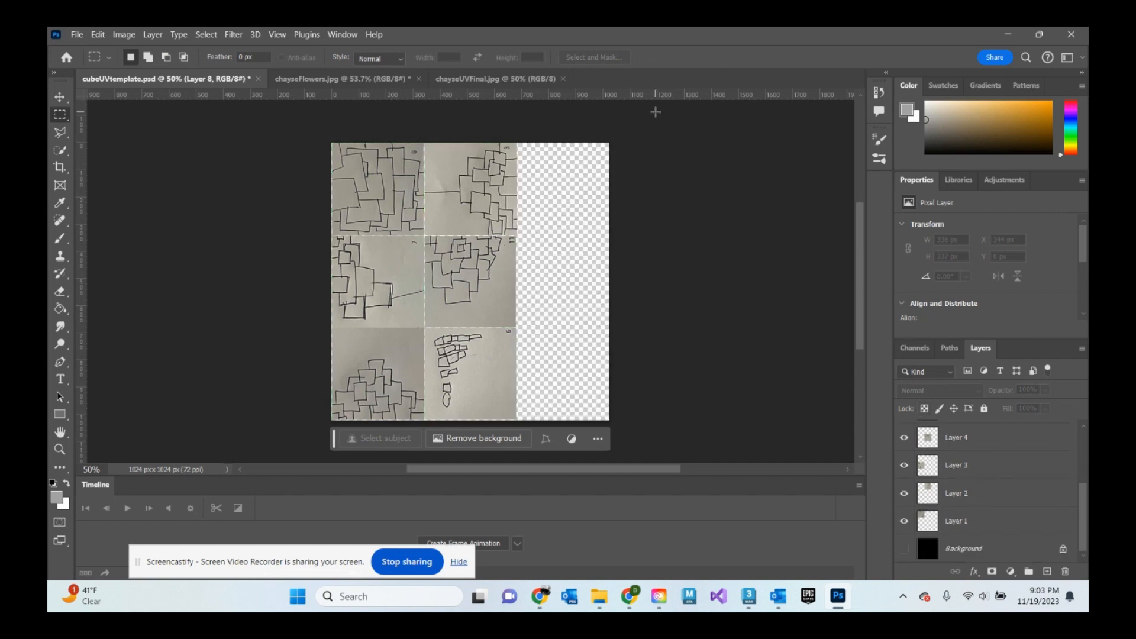
{"action": "left_click", "coordinate": [904, 550]}
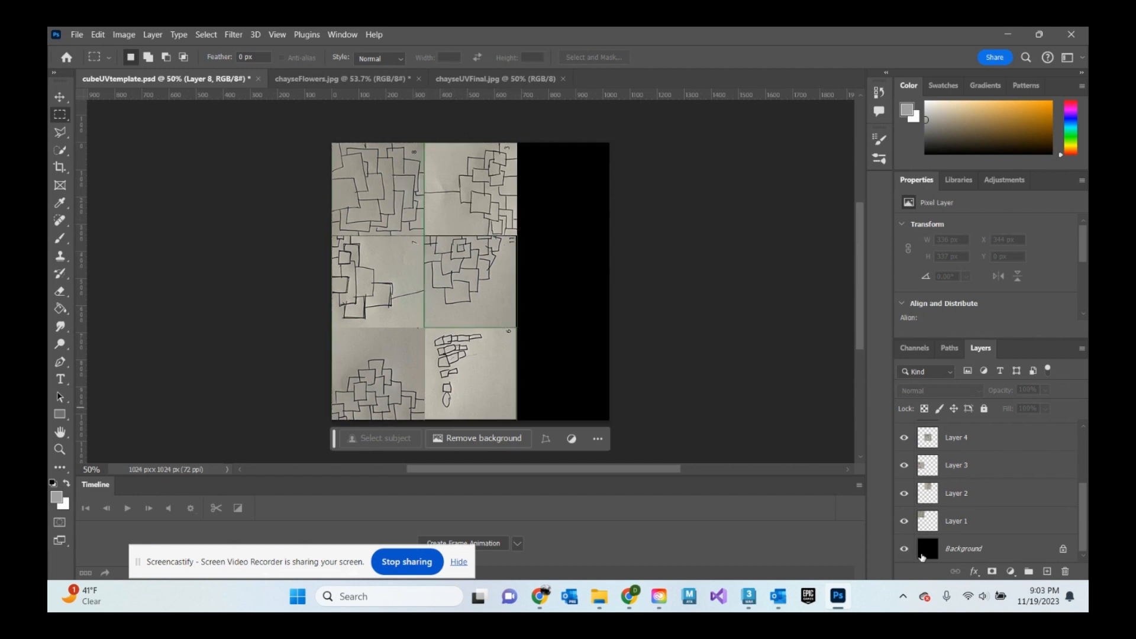
{"action": "left_click", "coordinate": [904, 549]}
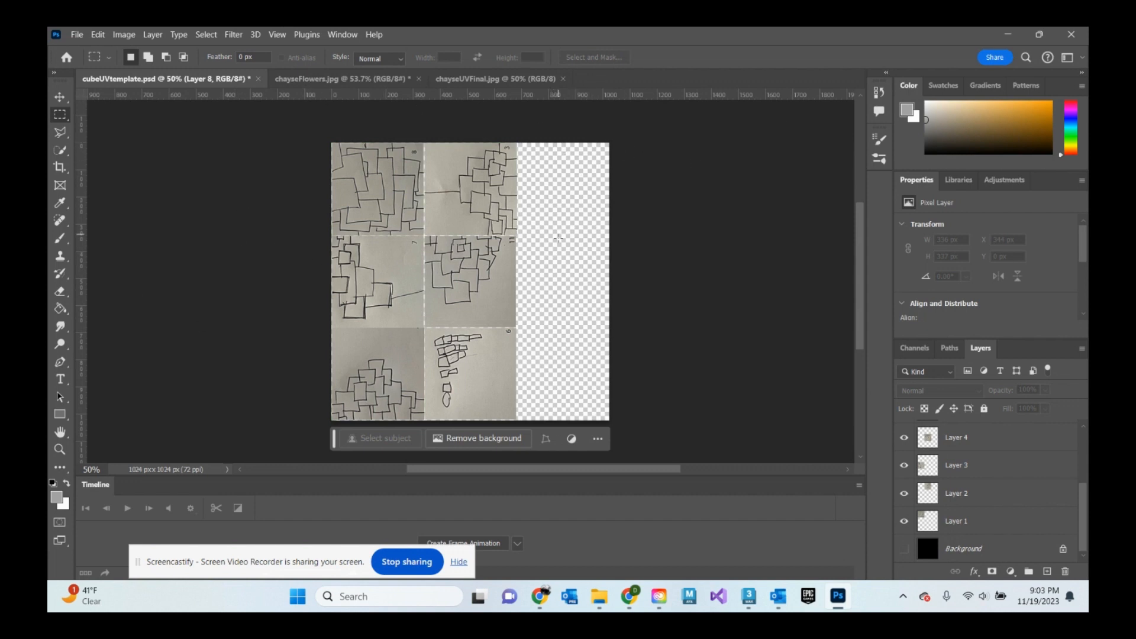
- Export the textured UV template as a PNG file named boxUV_2 in Downloads
{"action": "left_click", "coordinate": [78, 35]}
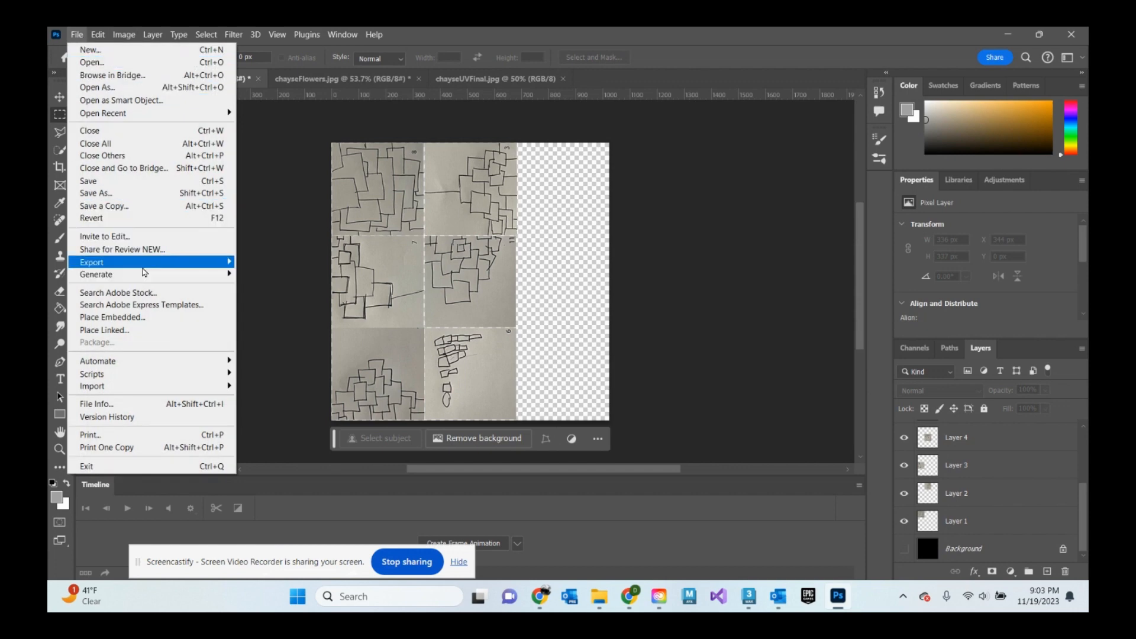
{"action": "mouse_move", "coordinate": [157, 263]}
{"action": "left_click", "coordinate": [268, 274]}
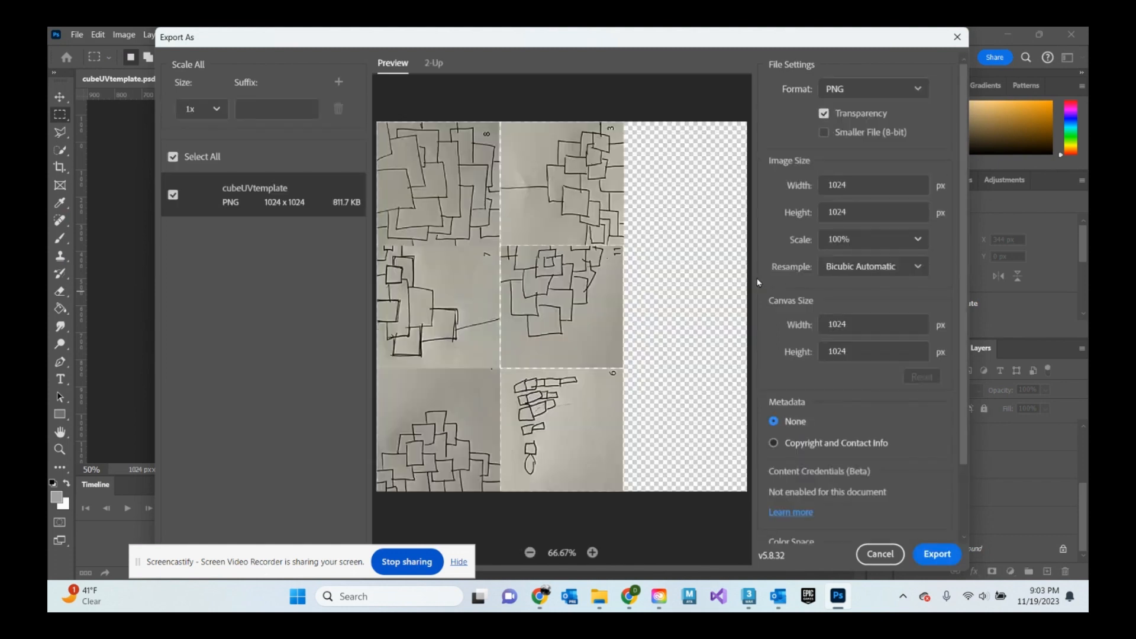
{"action": "left_click", "coordinate": [841, 91]}
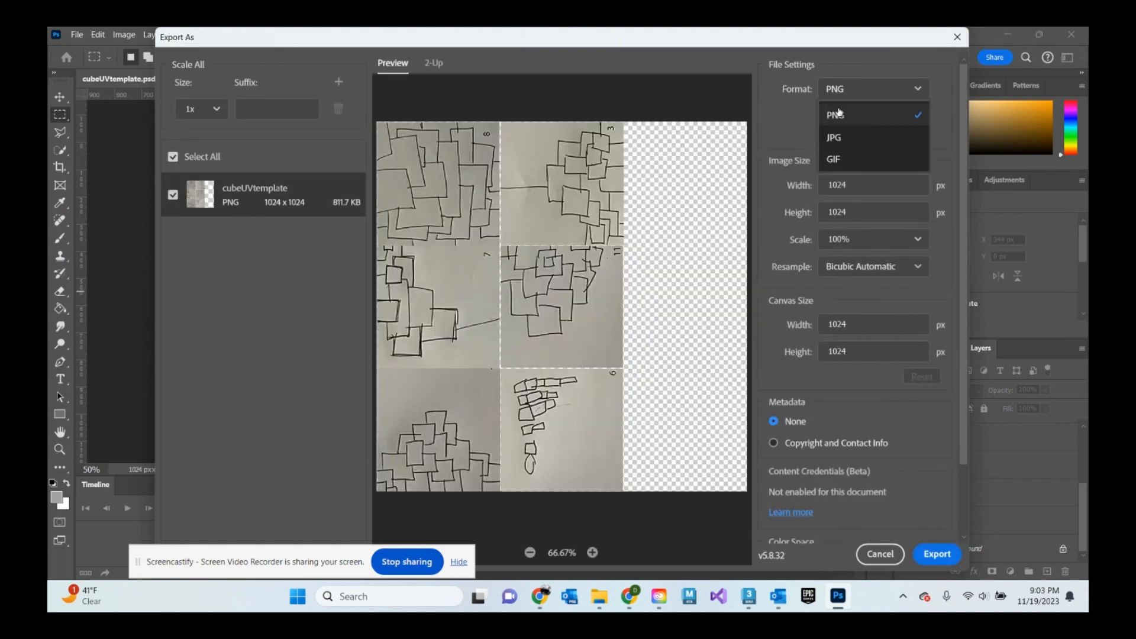
{"action": "left_click", "coordinate": [824, 112]}
{"action": "left_click", "coordinate": [821, 113]}
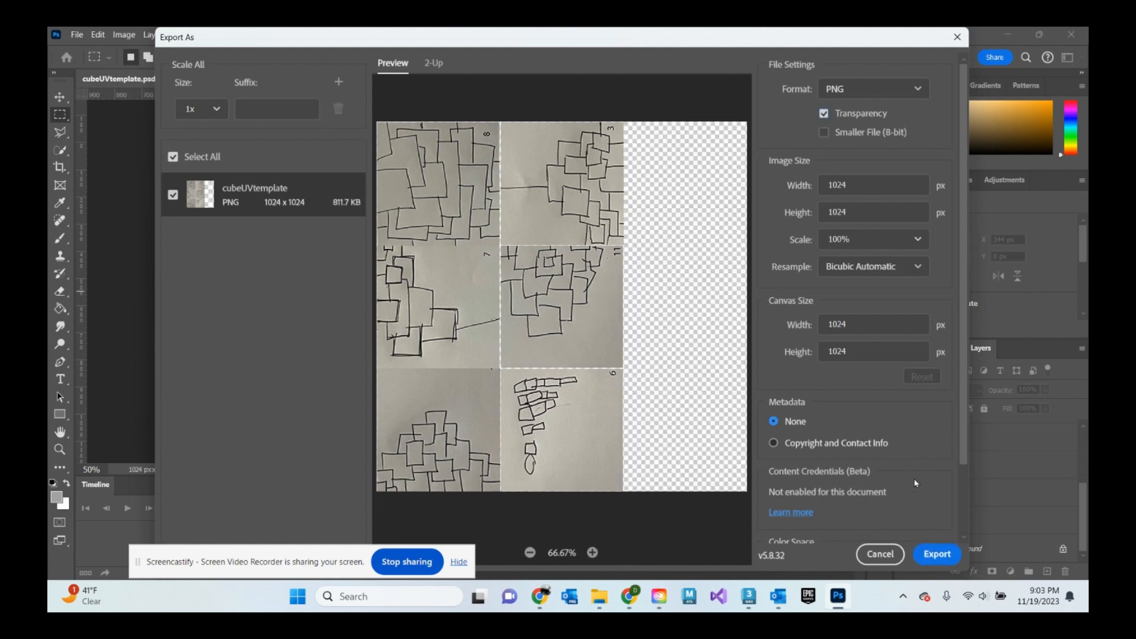
{"action": "left_click", "coordinate": [939, 554]}
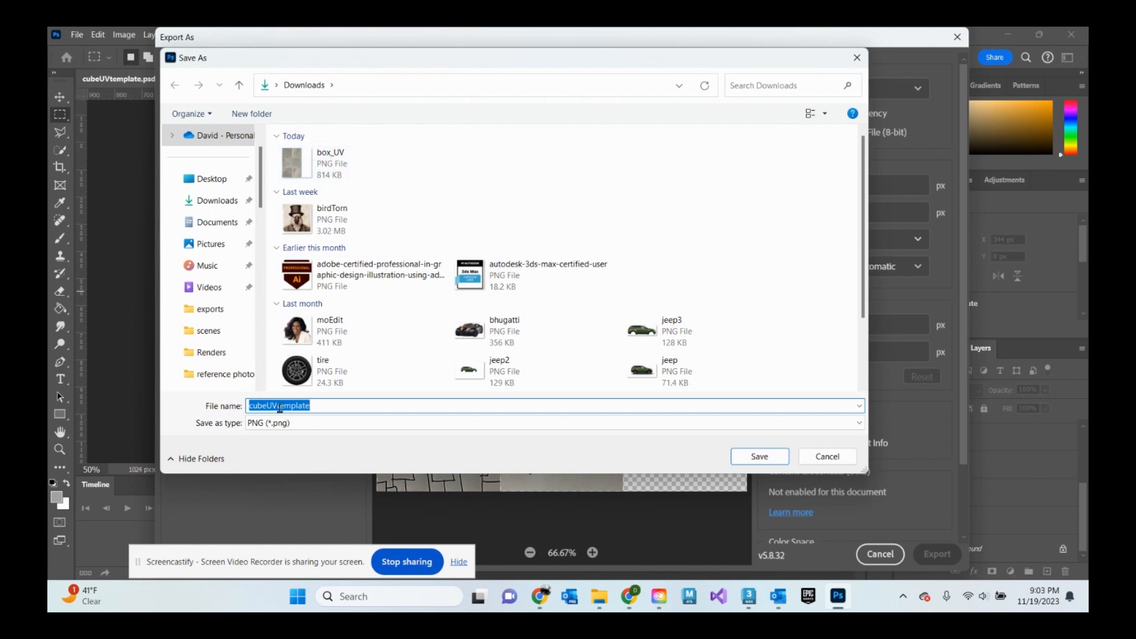
{"action": "type", "text": "boxUV_2"}
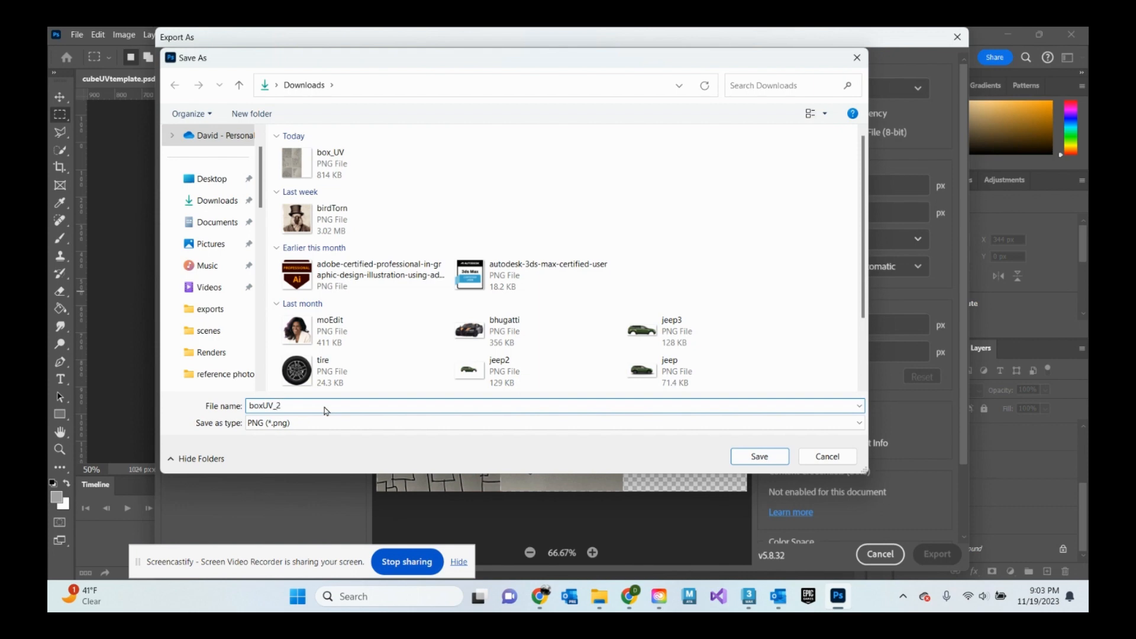
{"action": "key", "text": "Return"}
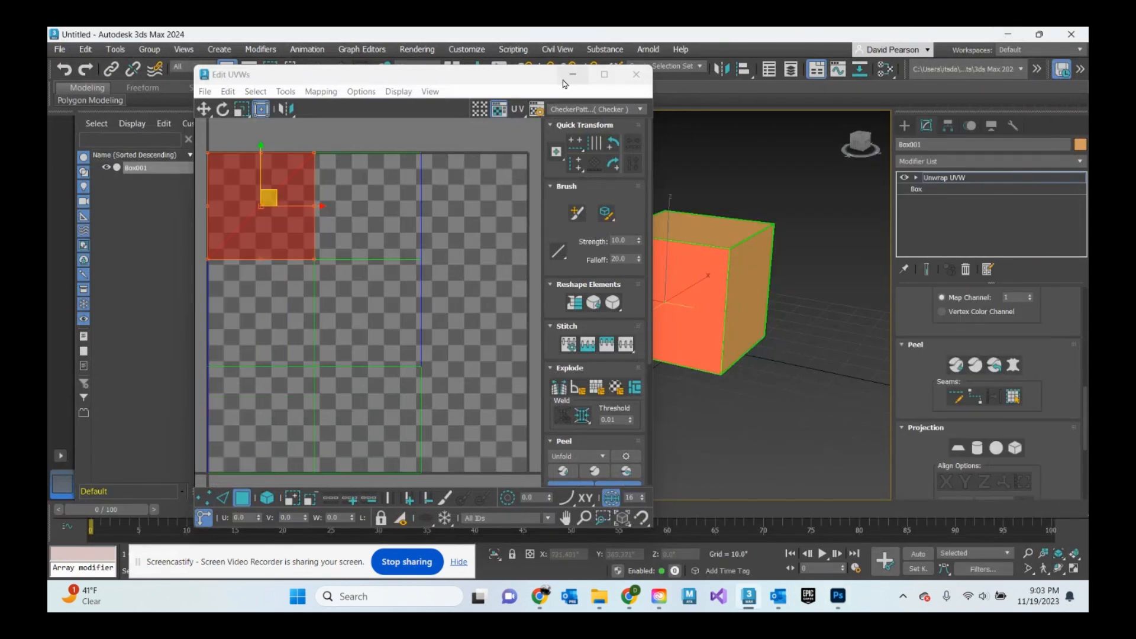
- Close the Edit UVWs editor and return to the cube in the perspective viewport
{"action": "left_click", "coordinate": [636, 74]}
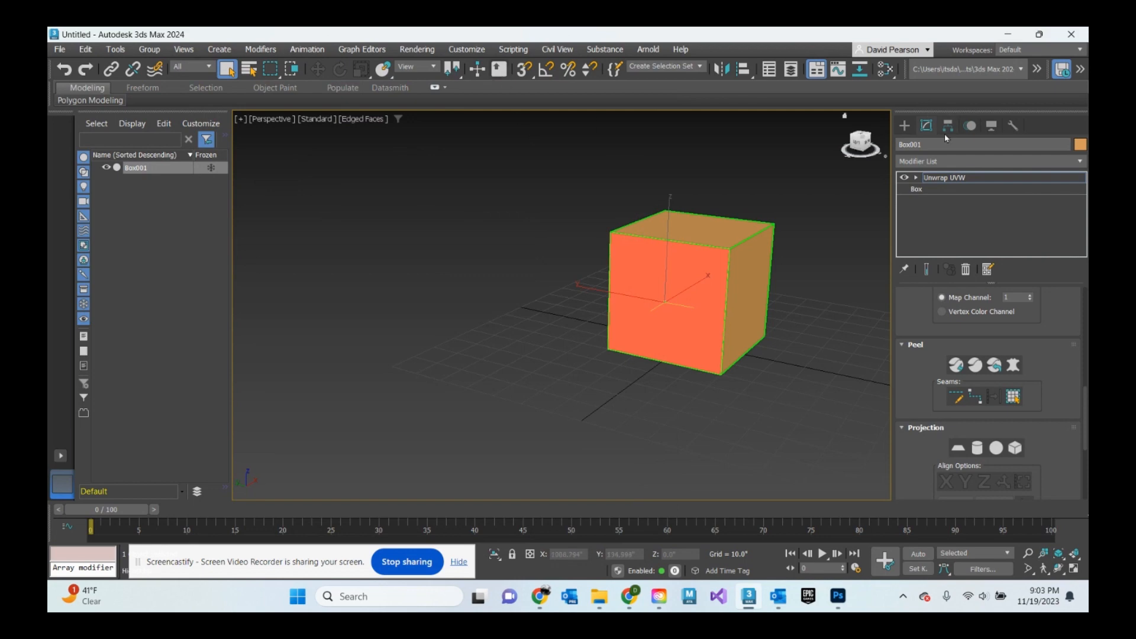
{"action": "left_click", "coordinate": [904, 126]}
{"action": "scroll", "coordinate": [793, 325], "scroll_direction": "down", "scroll_amount": 5}
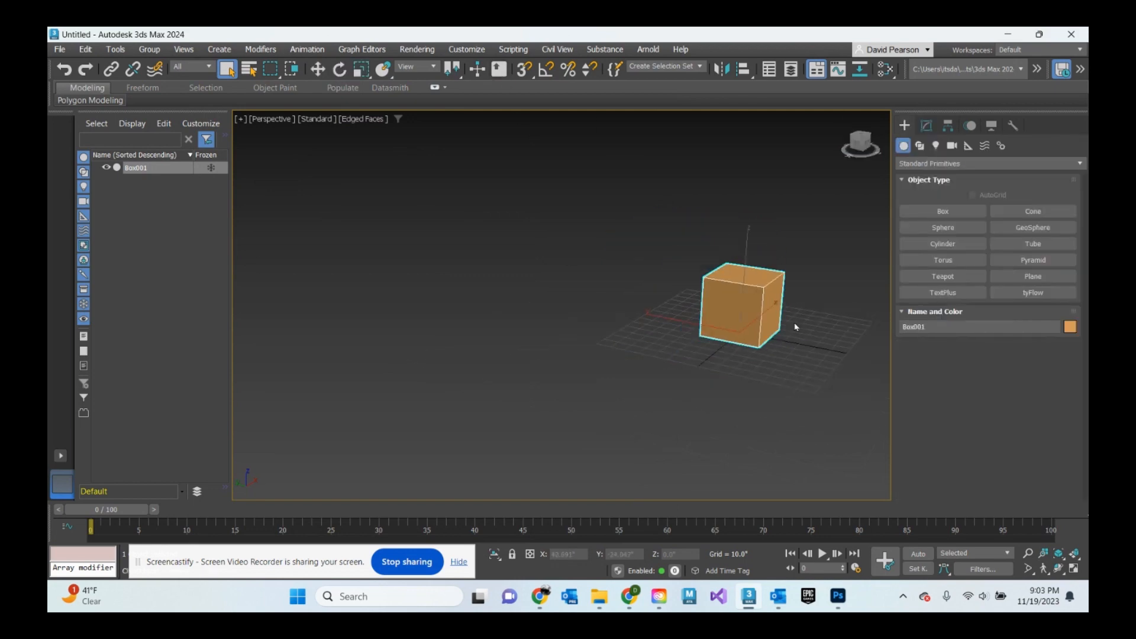
{"action": "middle_click_drag", "start_coordinate": [794, 325], "coordinate": [668, 359]}
- Open the Slate Material Editor and add a Physical Material node to the view
{"action": "left_click", "coordinate": [418, 50]}
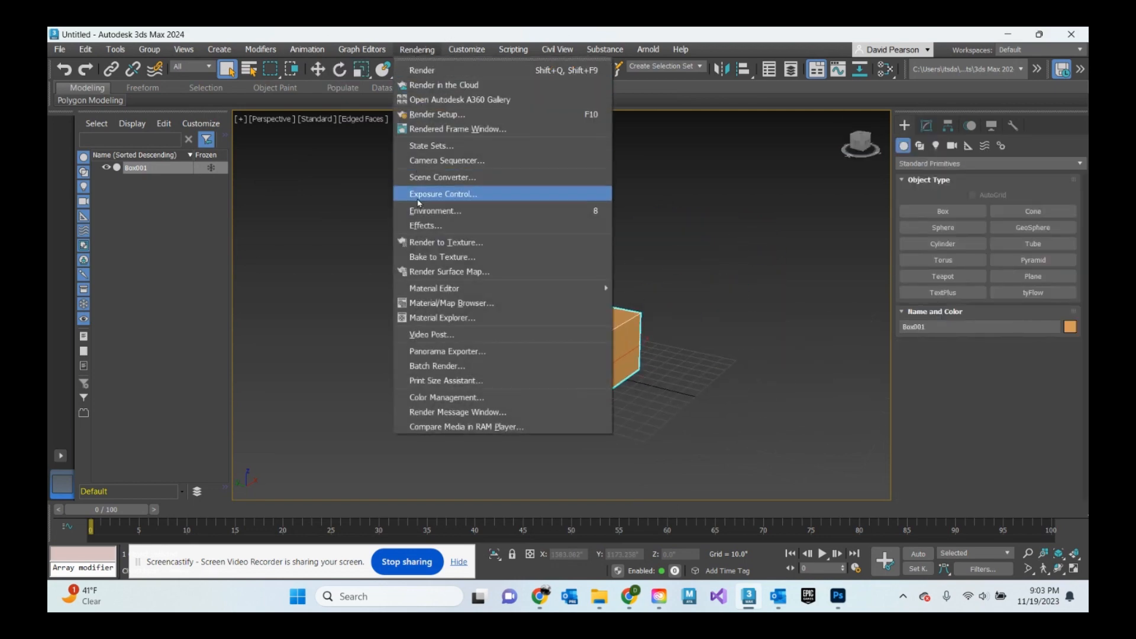
{"action": "mouse_move", "coordinate": [447, 294]}
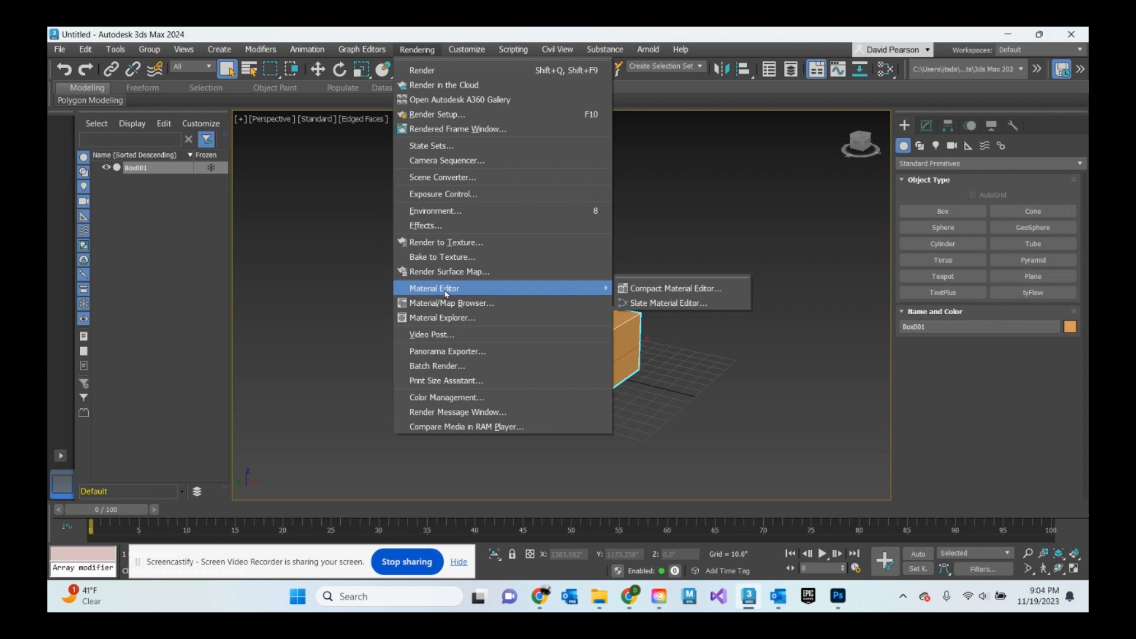
{"action": "left_click", "coordinate": [648, 303]}
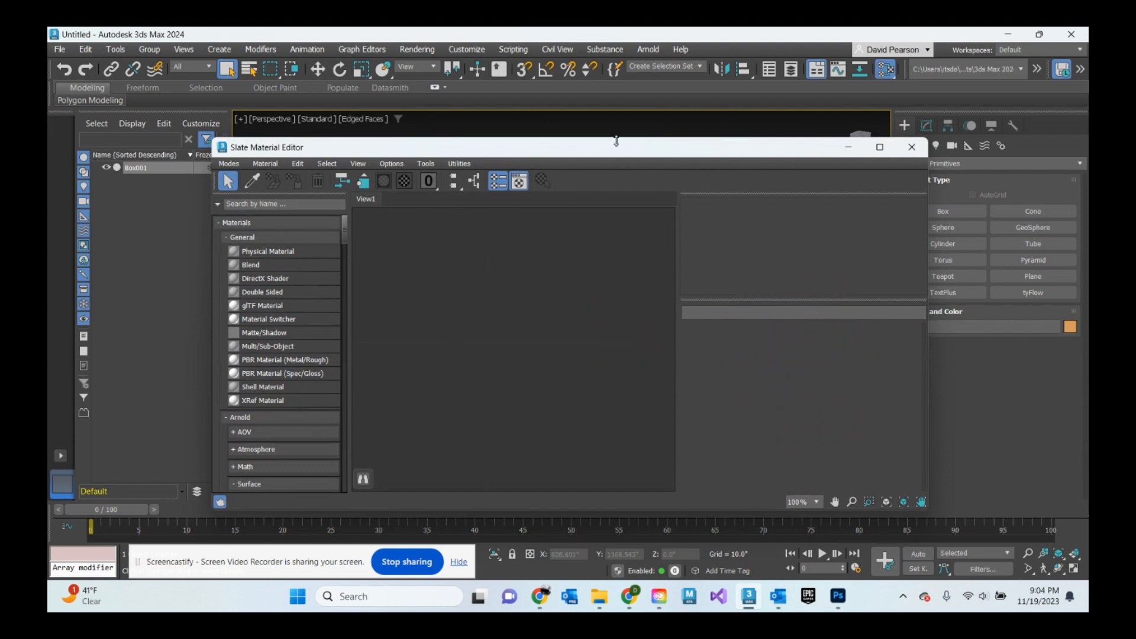
{"action": "left_click_drag", "start_coordinate": [616, 141], "coordinate": [599, 107]}
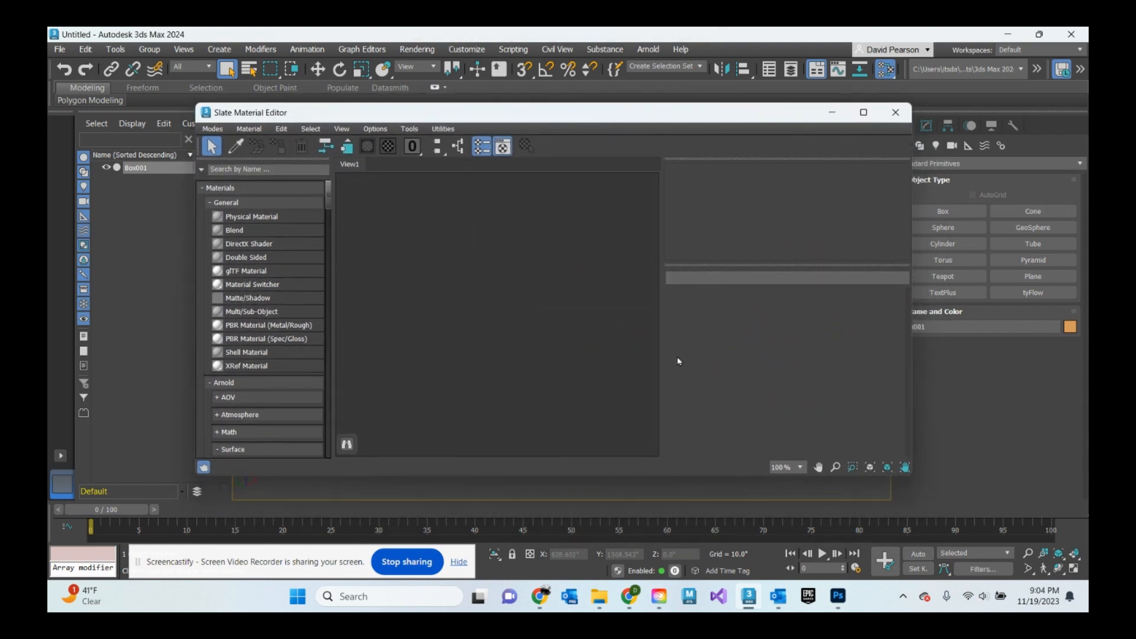
{"action": "left_click", "coordinate": [240, 218]}
{"action": "left_click_drag", "start_coordinate": [490, 229], "coordinate": [491, 231]}
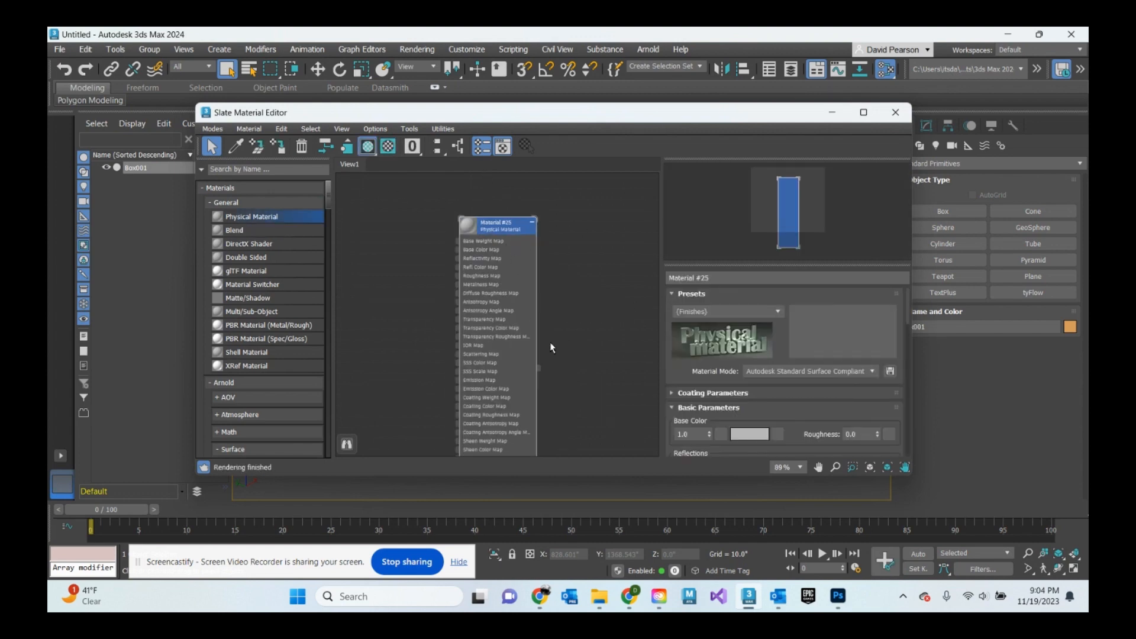
{"action": "scroll", "coordinate": [754, 309], "scroll_direction": "down", "scroll_amount": 2}
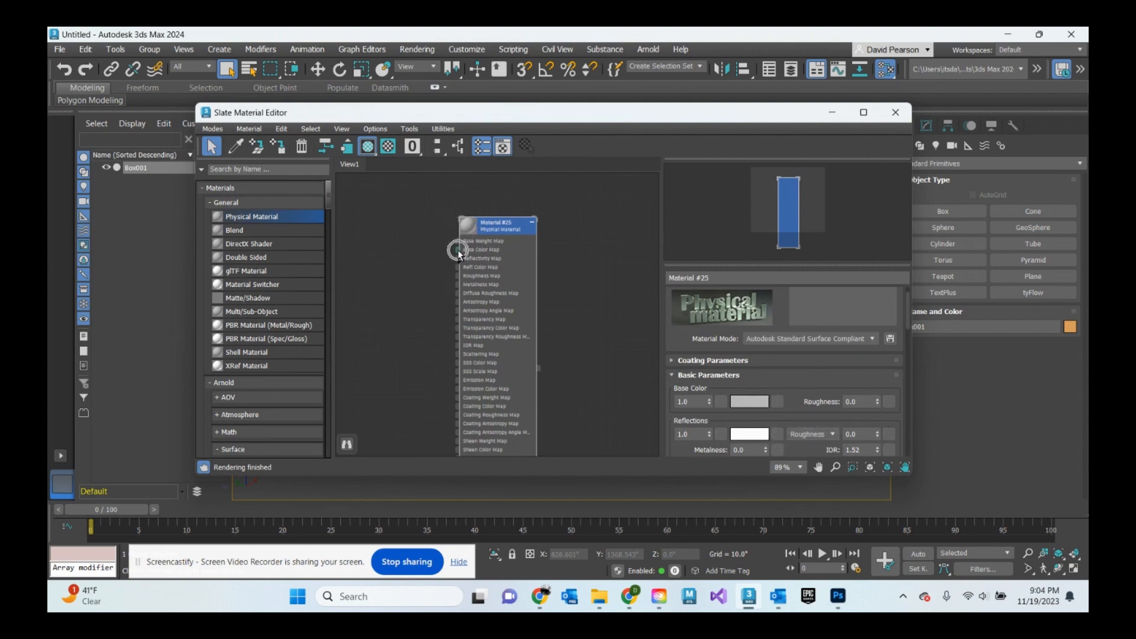
{"action": "left_click_drag", "start_coordinate": [457, 249], "coordinate": [409, 253]}
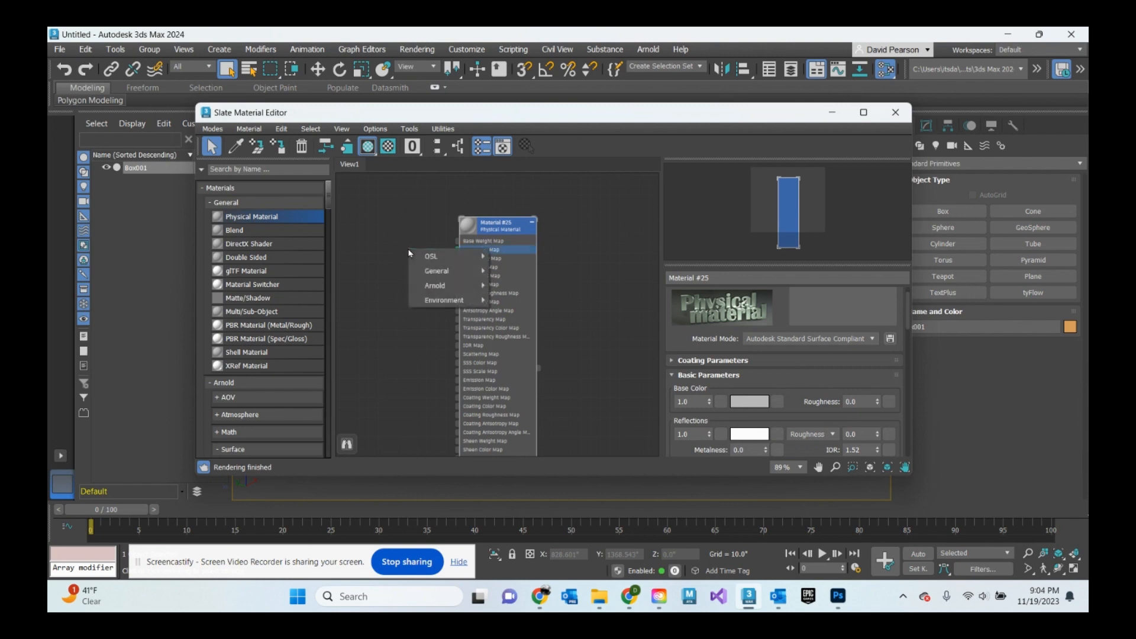
{"action": "mouse_move", "coordinate": [456, 274]}
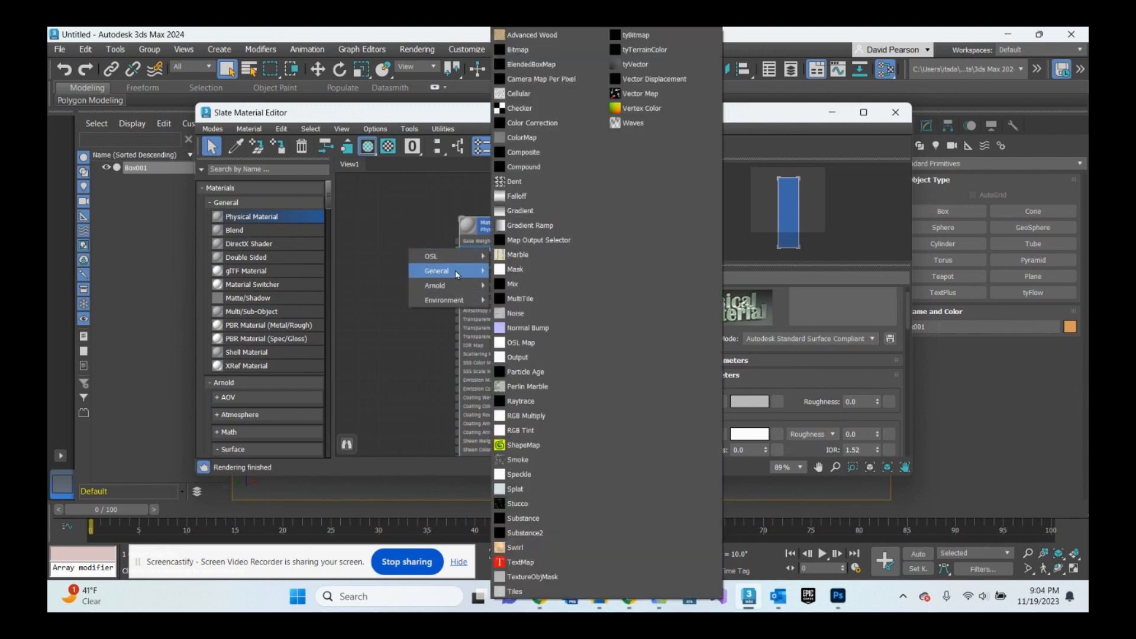
{"action": "left_click", "coordinate": [518, 50]}
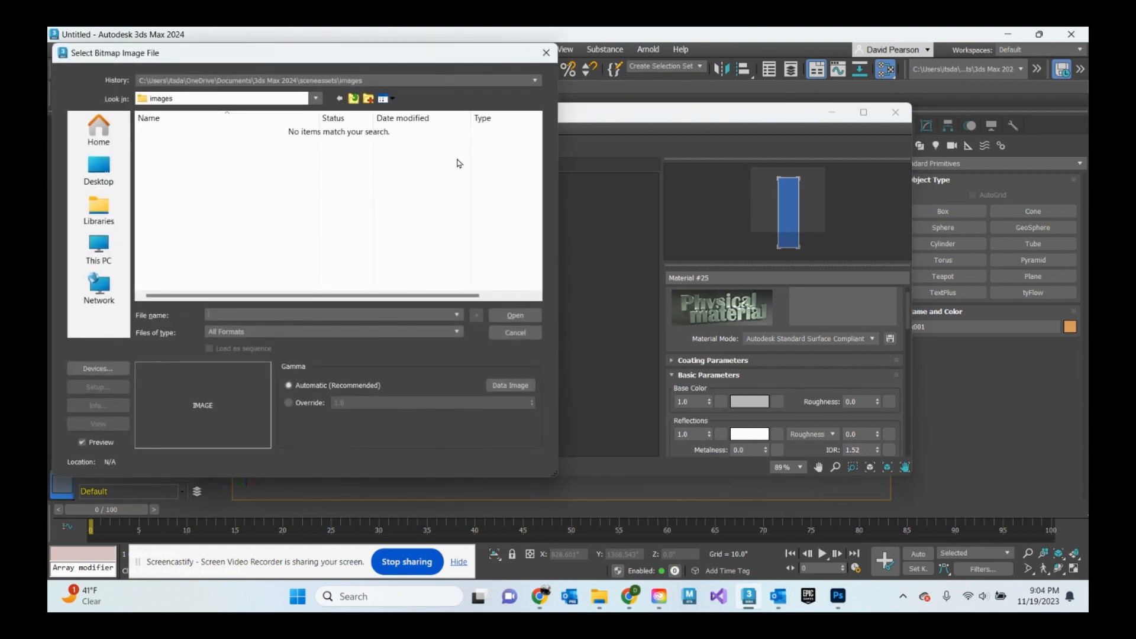
{"action": "left_click", "coordinate": [515, 332]}
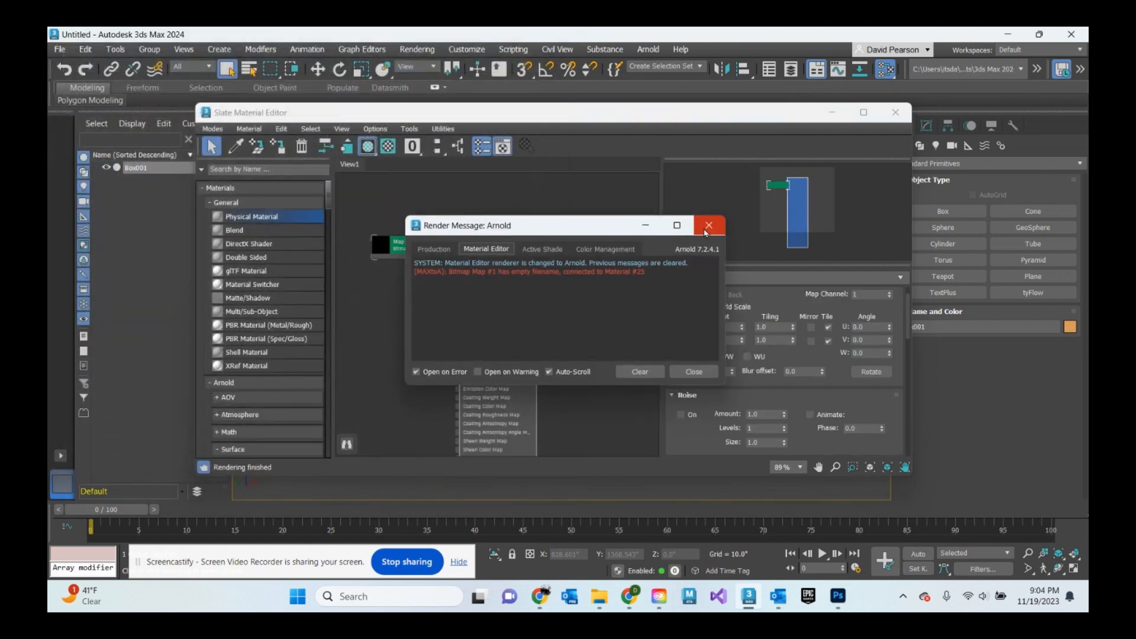
{"action": "left_click", "coordinate": [708, 225]}
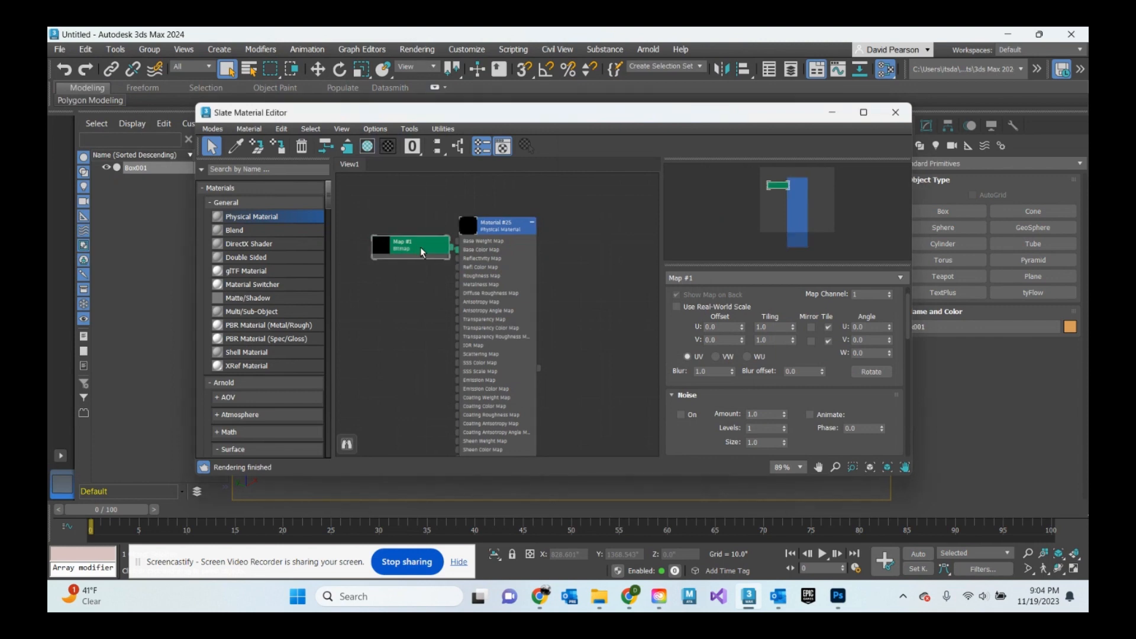
{"action": "key", "text": "Delete"}
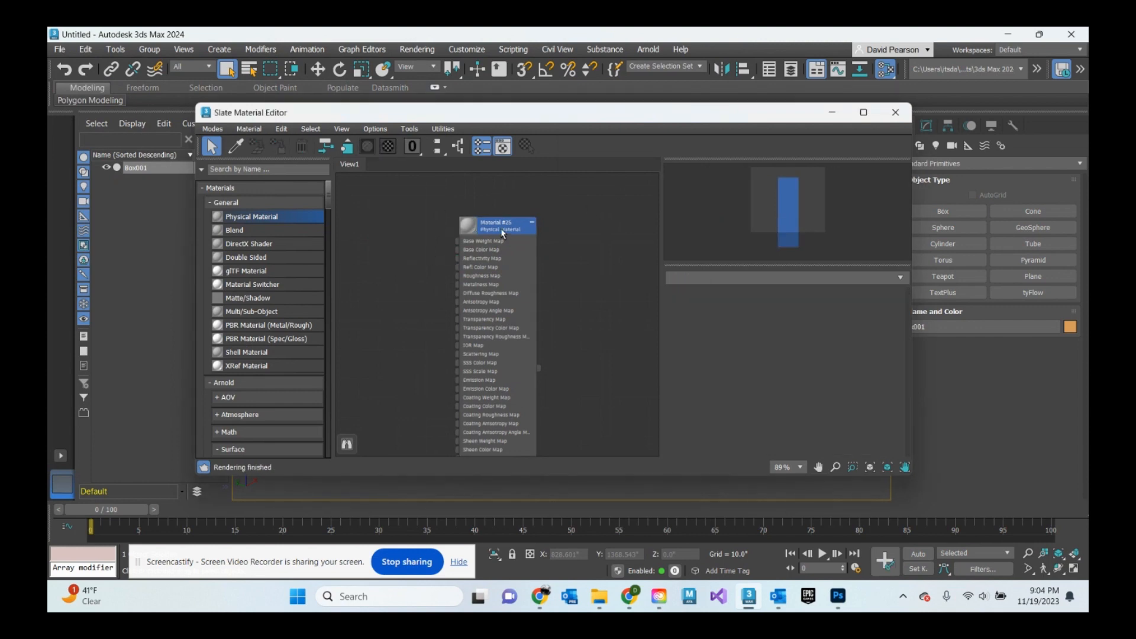
- Assign the box_UV image from Downloads as a Bitmap to the Physical Material's Base Color map
{"action": "double_click", "coordinate": [503, 225]}
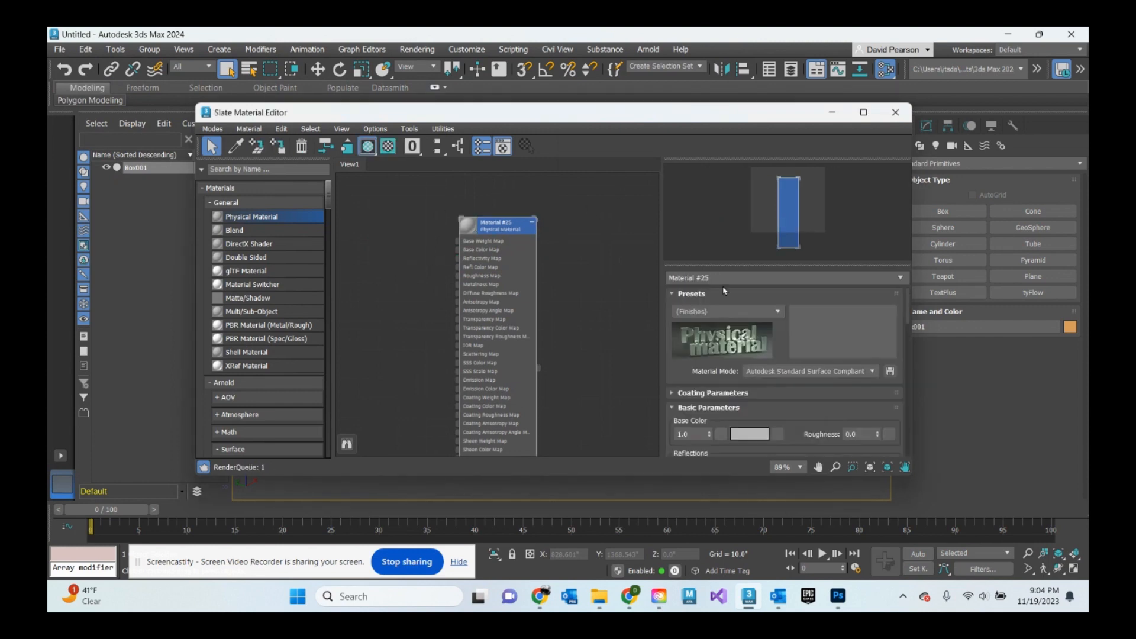
{"action": "left_click", "coordinate": [778, 435]}
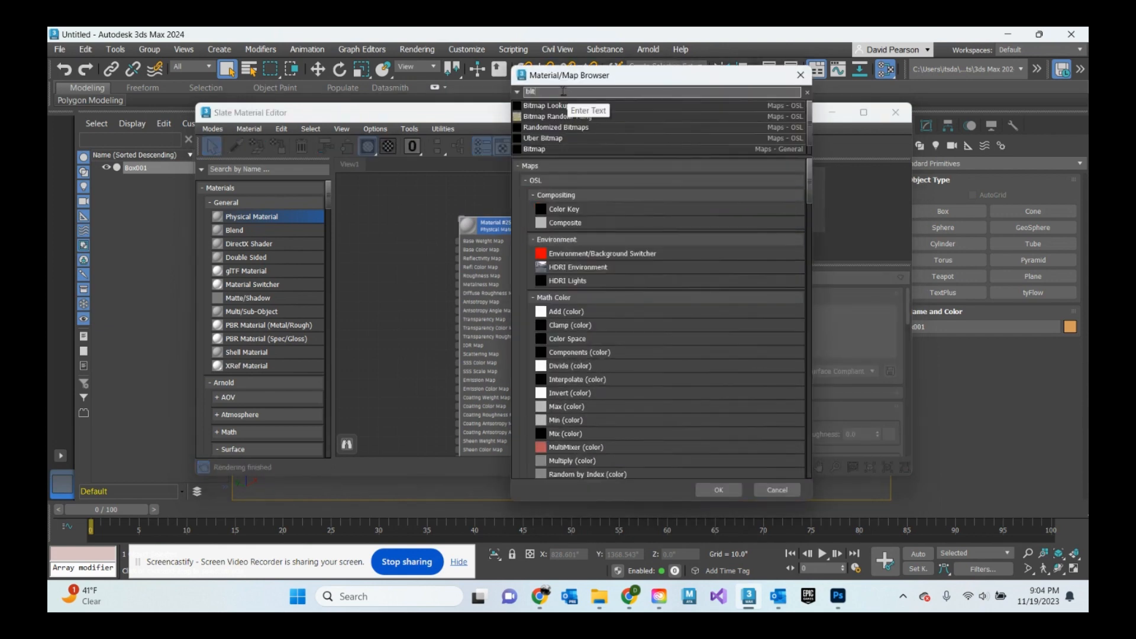
{"action": "left_click", "coordinate": [542, 150]}
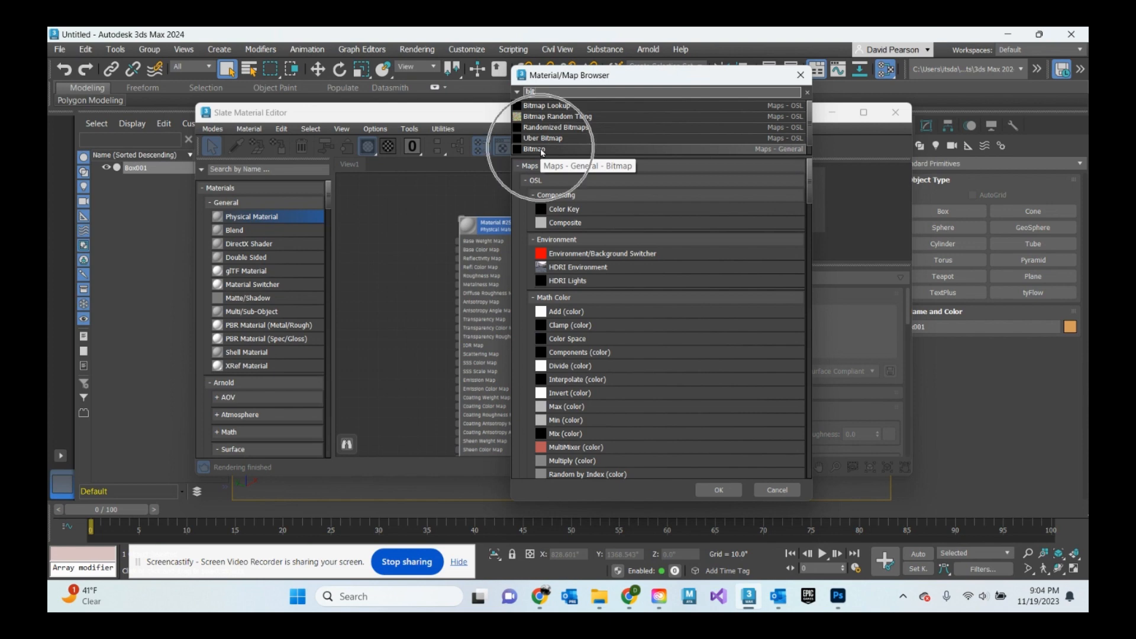
{"action": "left_click", "coordinate": [718, 490]}
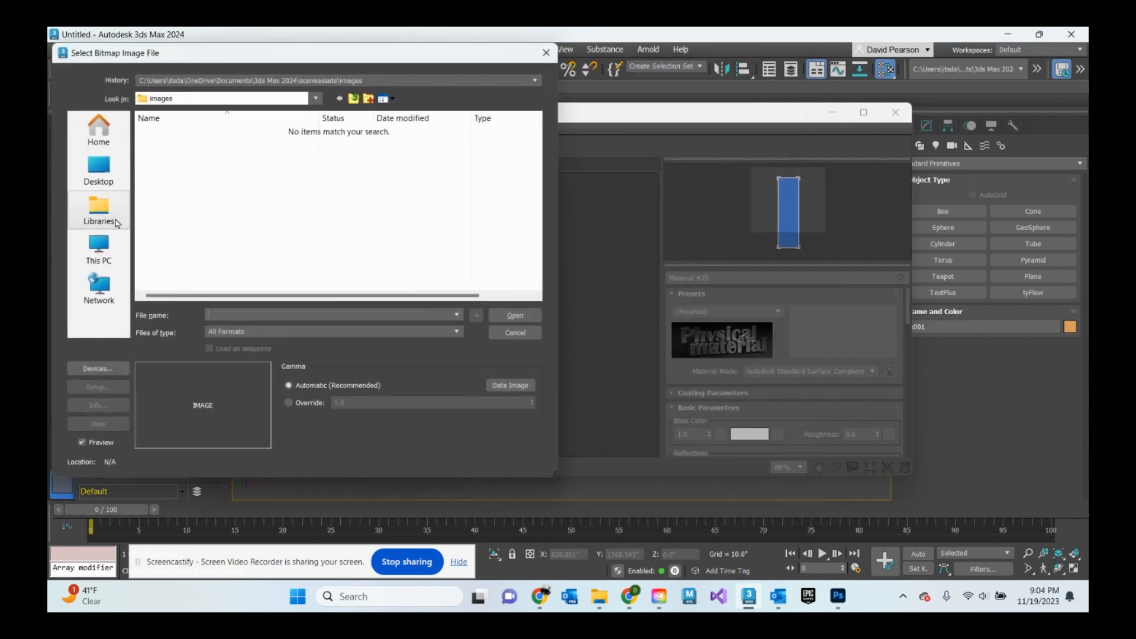
{"action": "left_click", "coordinate": [116, 243]}
{"action": "left_click", "coordinate": [361, 148]}
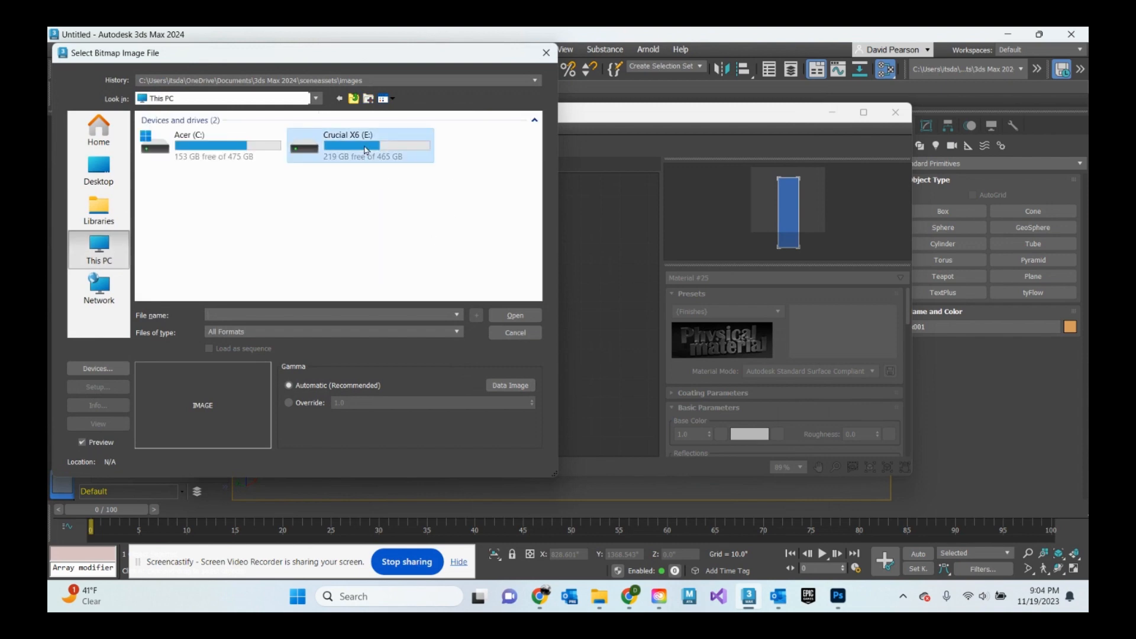
{"action": "left_click", "coordinate": [98, 131]}
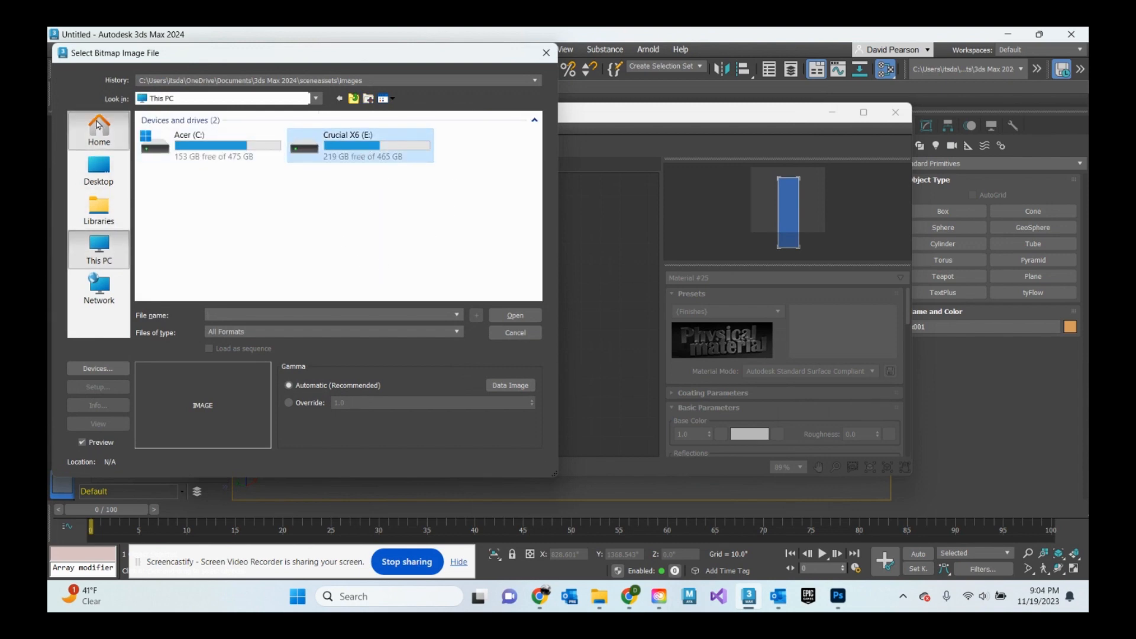
{"action": "double_click", "coordinate": [314, 144]}
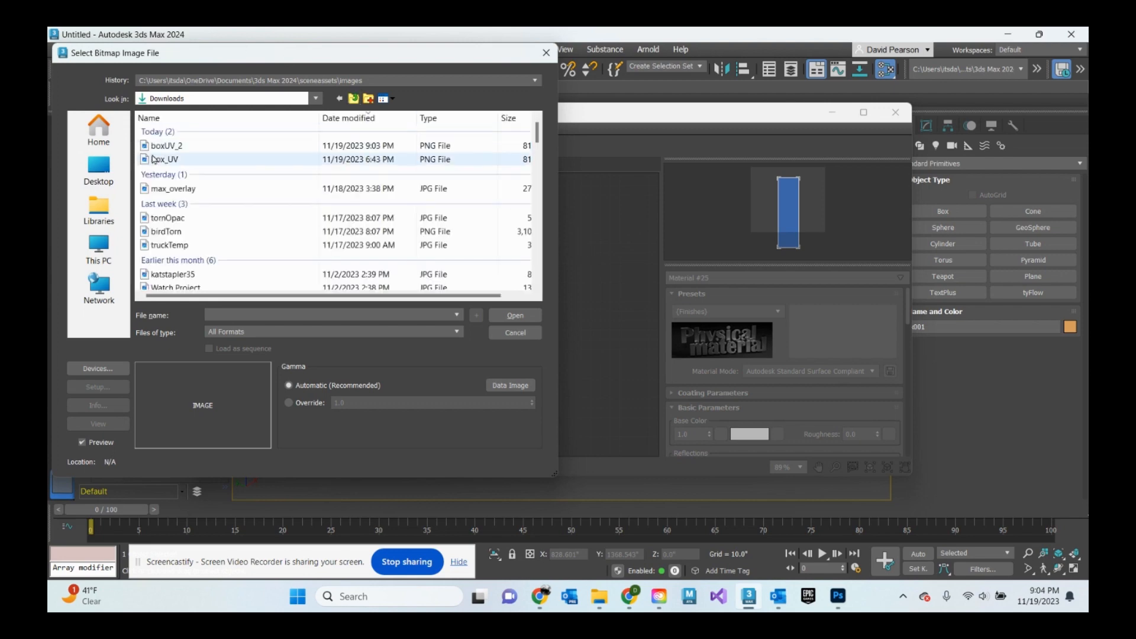
{"action": "left_click", "coordinate": [154, 159]}
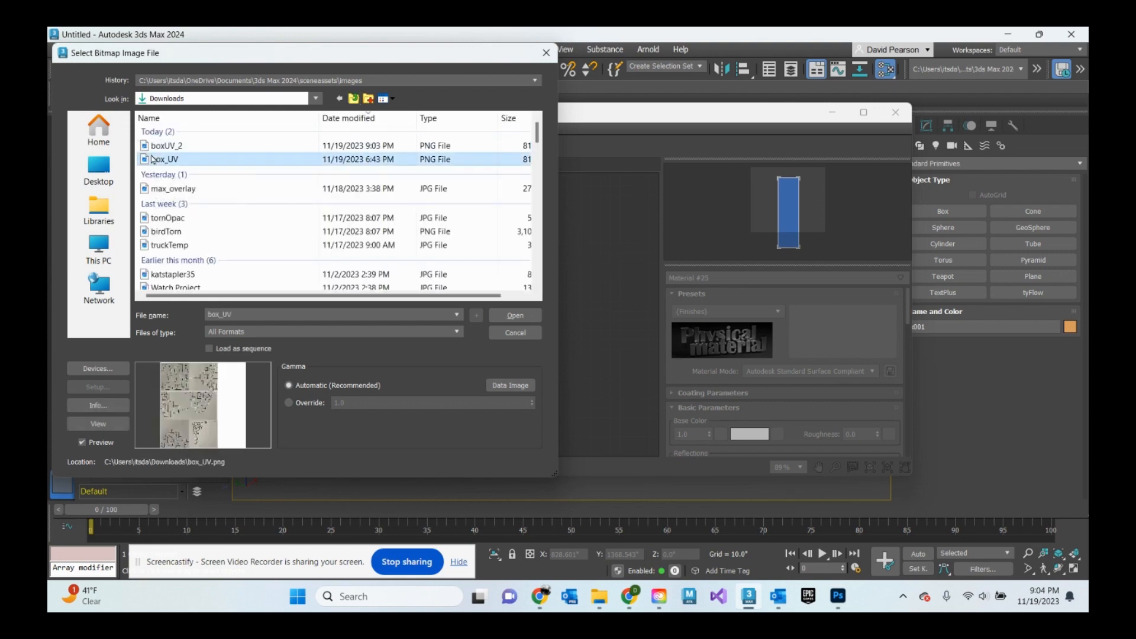
{"action": "left_click", "coordinate": [512, 316]}
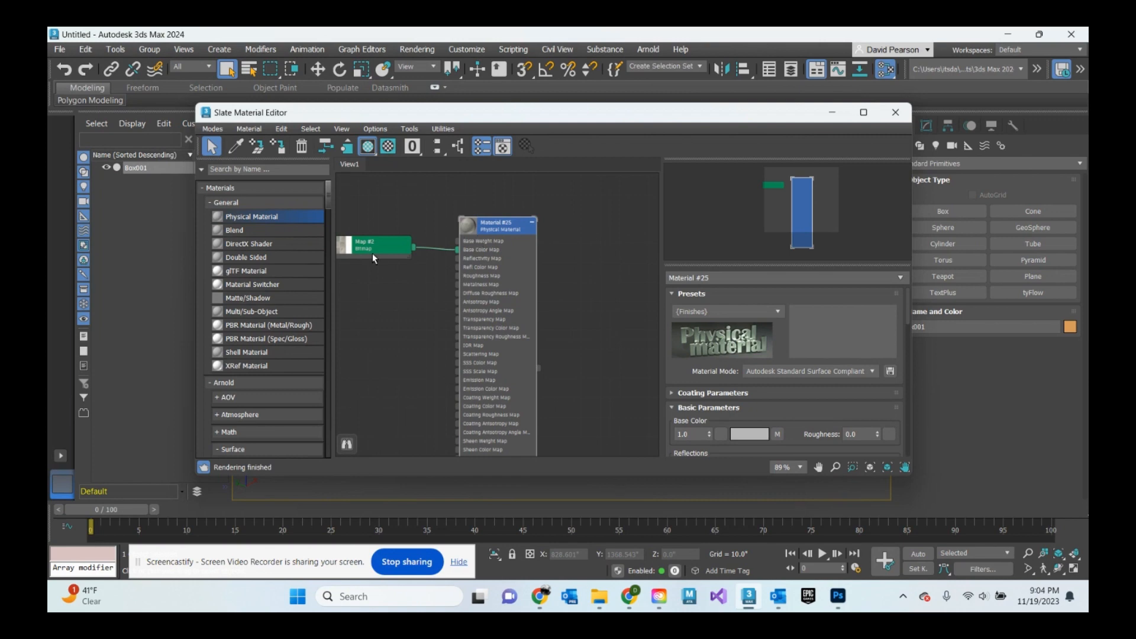
- Examine the Bitmap node and its link to the material in the Slate node view
{"action": "scroll", "coordinate": [371, 253], "scroll_direction": "up", "scroll_amount": 6}
{"action": "middle_click_drag", "start_coordinate": [420, 220], "coordinate": [499, 264]}
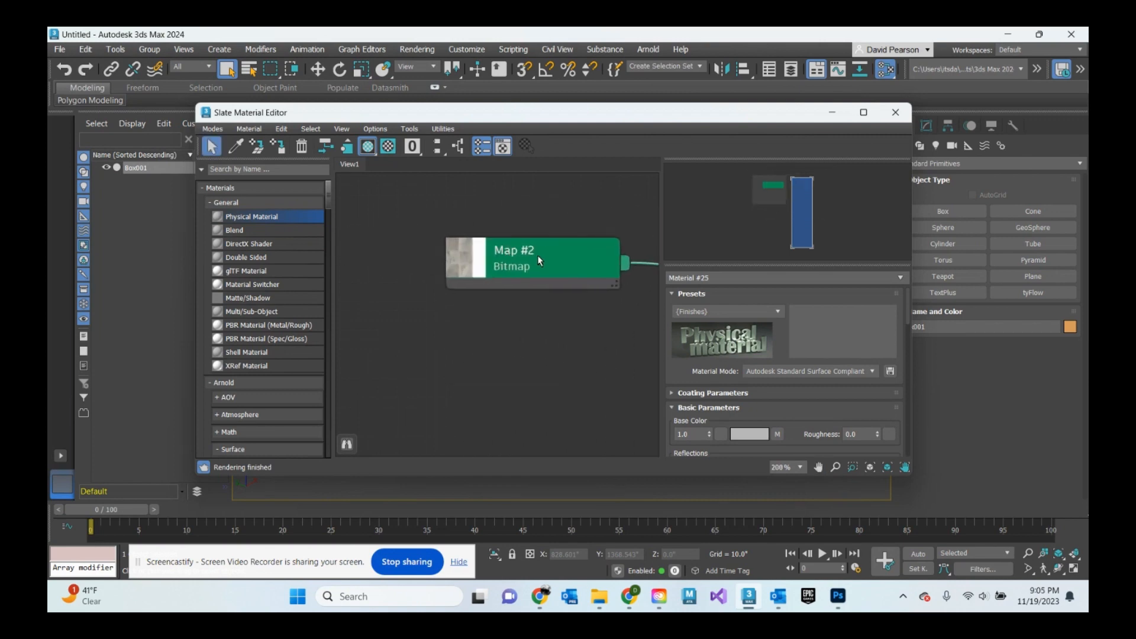
{"action": "middle_click_drag", "start_coordinate": [548, 221], "coordinate": [316, 208]}
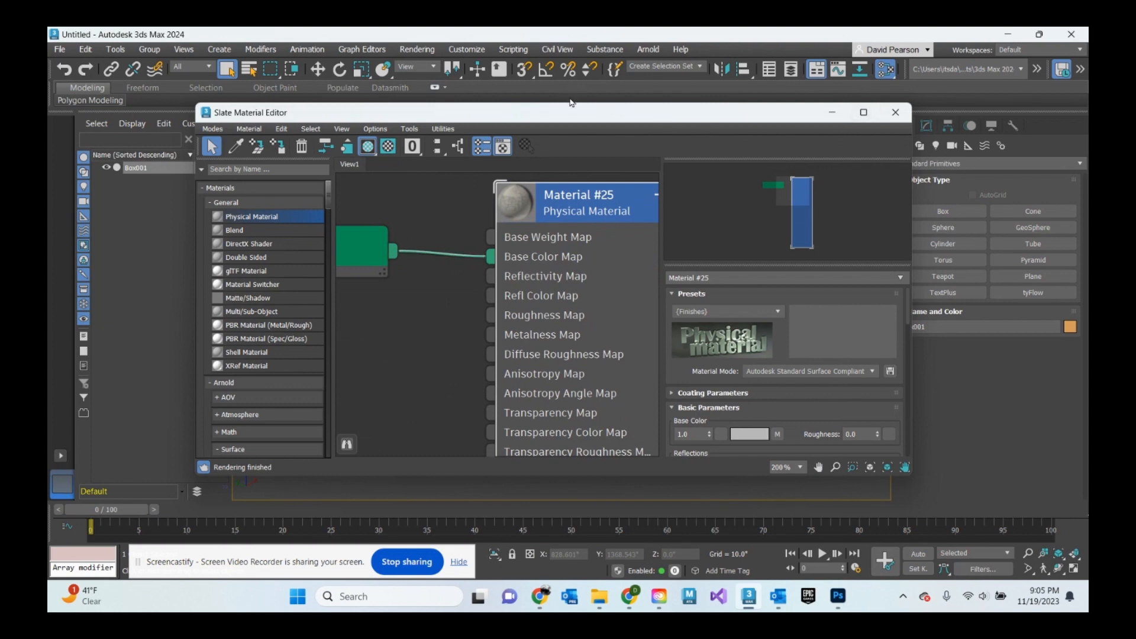
{"action": "scroll", "coordinate": [584, 322], "scroll_direction": "down", "scroll_amount": 2}
{"action": "middle_click_drag", "start_coordinate": [583, 335], "coordinate": [408, 184]}
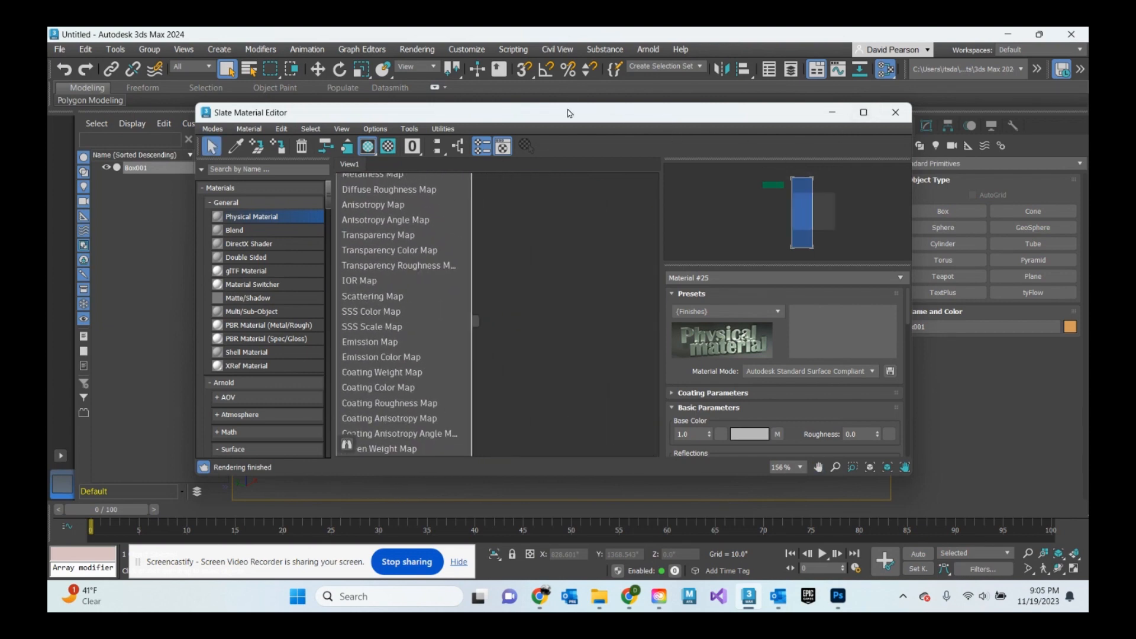
{"action": "left_click_drag", "start_coordinate": [592, 115], "coordinate": [643, 304]}
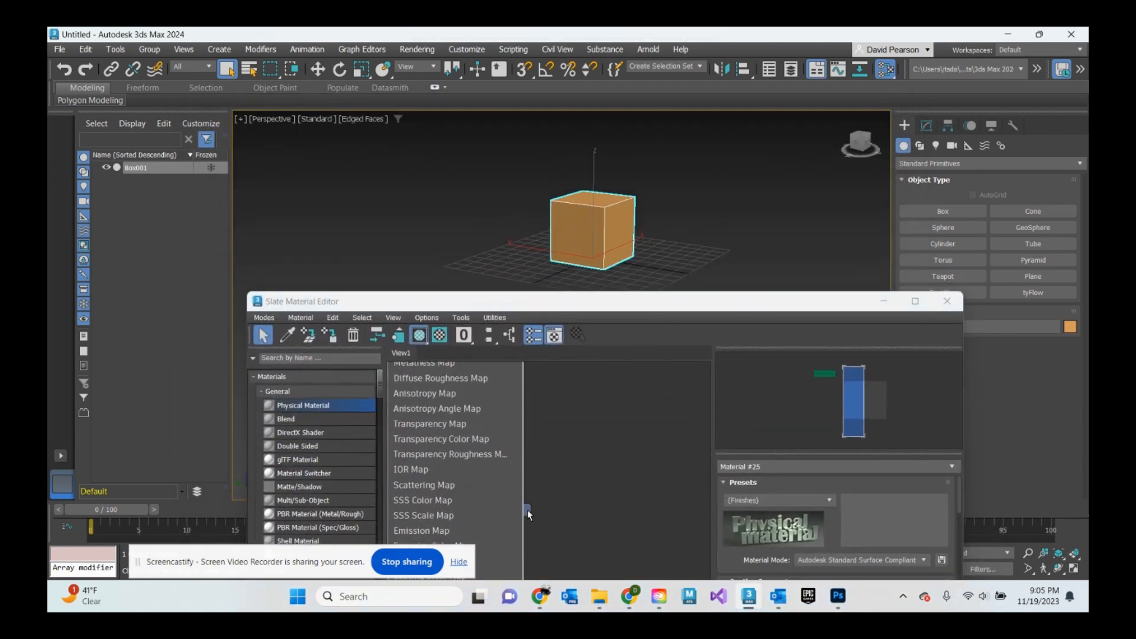
{"action": "mouse_move", "coordinate": [527, 509]}
{"action": "left_mouse_down"}
{"action": "mouse_move", "coordinate": [571, 452]}
{"action": "mouse_move", "coordinate": [585, 241]}
{"action": "mouse_move", "coordinate": [535, 507]}
{"action": "left_mouse_up"}
{"action": "left_click", "coordinate": [619, 457]}
{"action": "scroll", "coordinate": [532, 424], "scroll_direction": "down", "scroll_amount": 5}
{"action": "scroll", "coordinate": [535, 424], "scroll_direction": "up", "scroll_amount": 2}
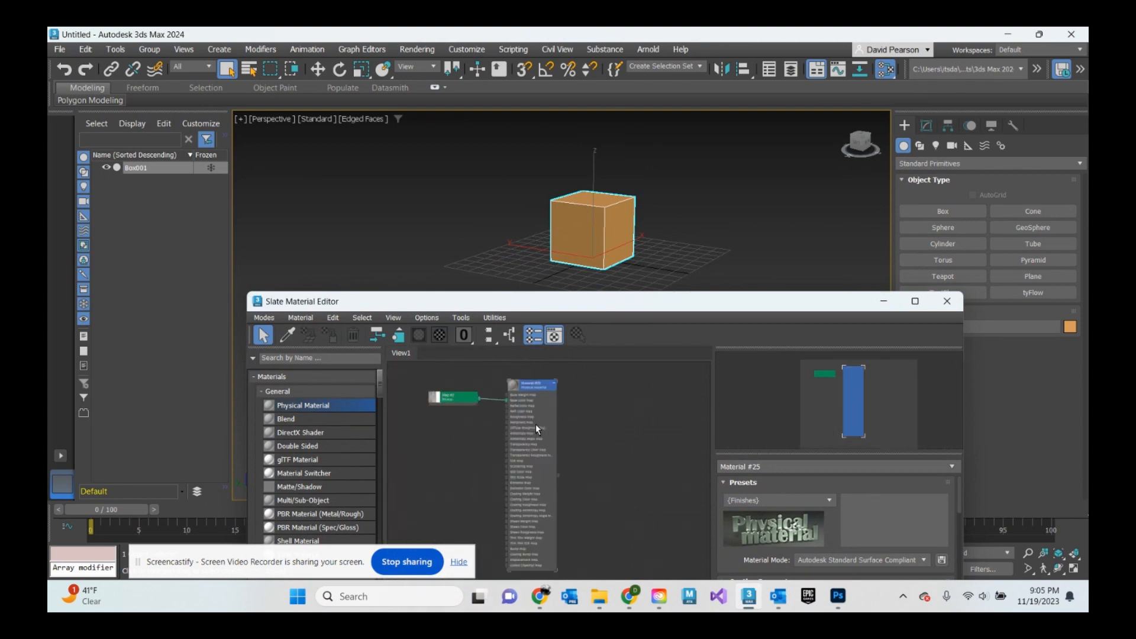
- Assign the material to the cube with its map shown in the viewport, then close the Slate Material Editor
{"action": "scroll", "coordinate": [535, 424], "scroll_direction": "up", "scroll_amount": 2}
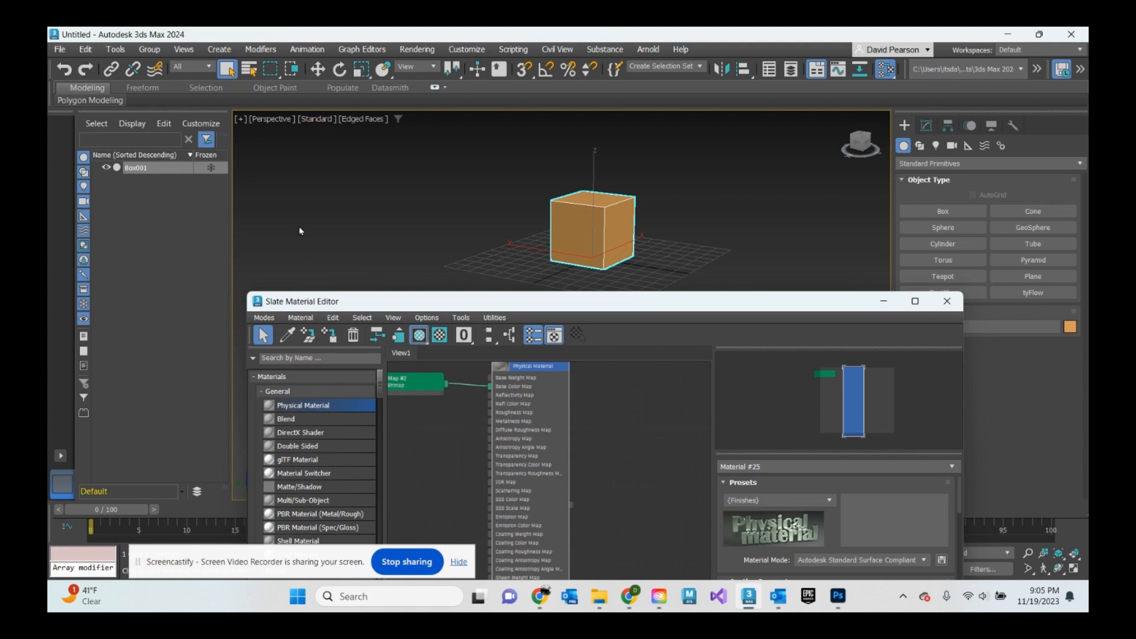
{"action": "left_click", "coordinate": [332, 336]}
{"action": "scroll", "coordinate": [605, 237], "scroll_direction": "up", "scroll_amount": 4}
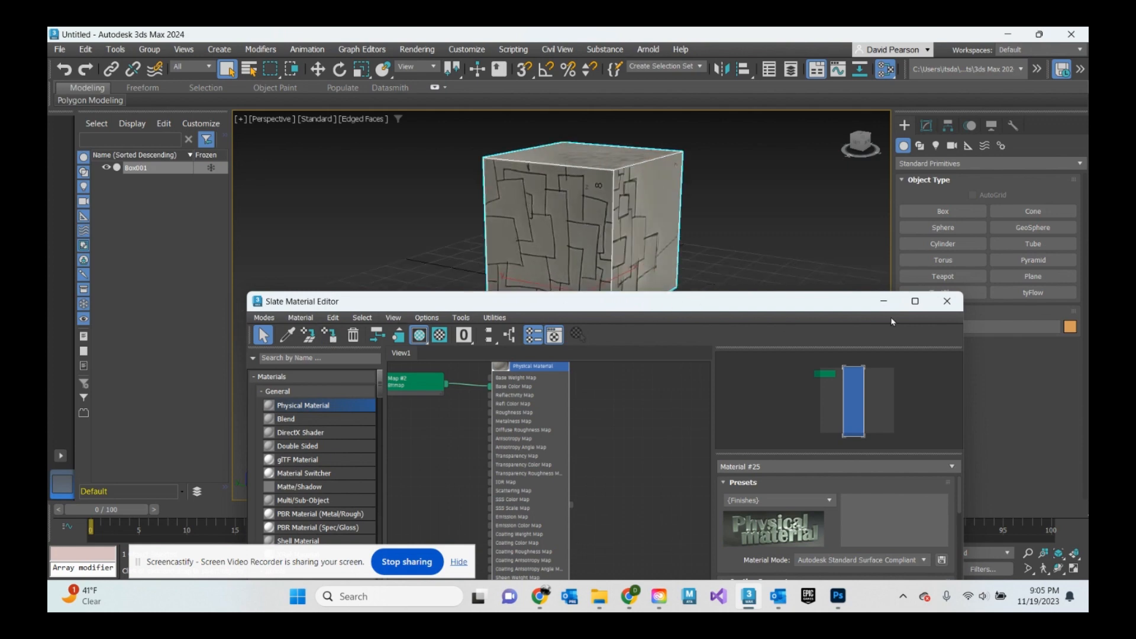
{"action": "left_click_drag", "start_coordinate": [658, 305], "coordinate": [608, 197]}
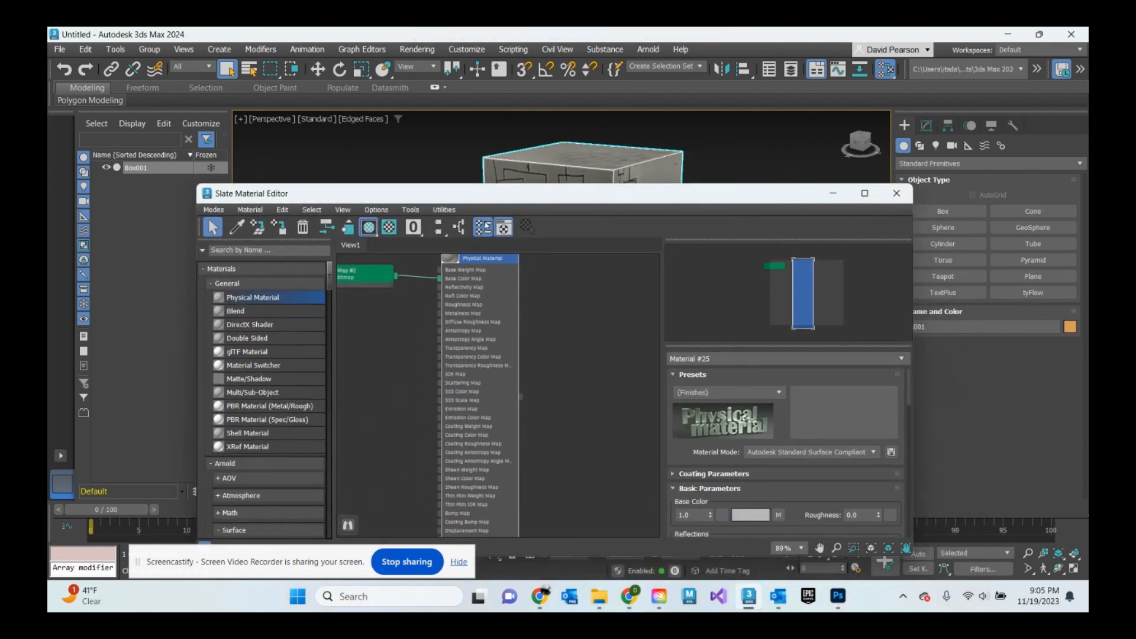
{"action": "left_click", "coordinate": [896, 193]}
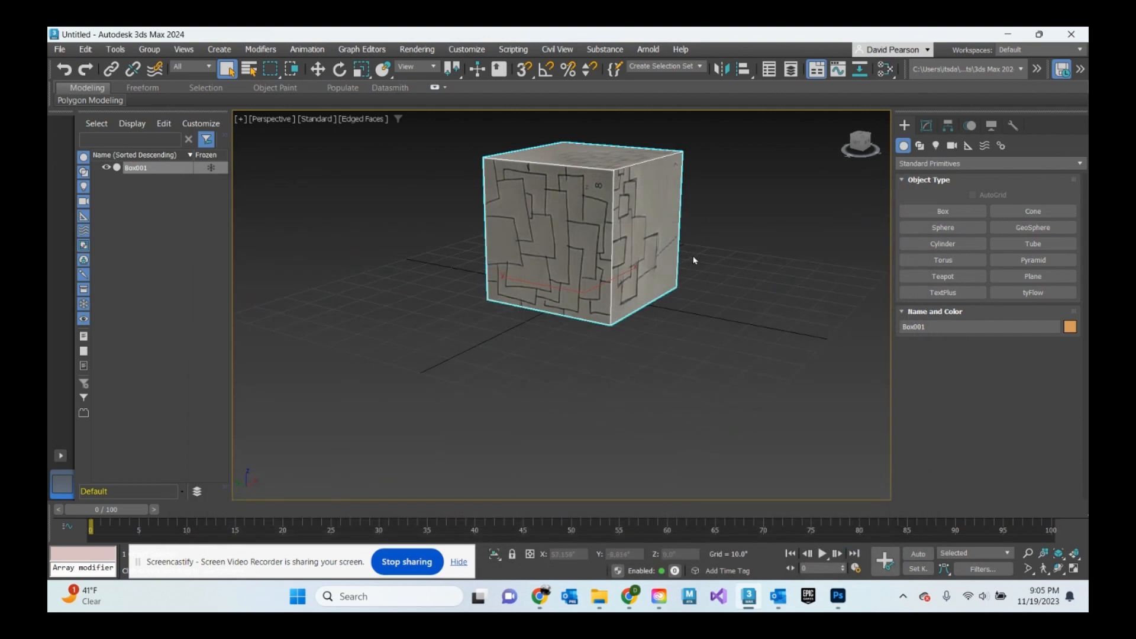
- Open the UV Editor for the cube's Unwrap UVW modifier
{"action": "scroll", "coordinate": [694, 260], "scroll_direction": "down", "scroll_amount": 3}
{"action": "middle_click_drag", "start_coordinate": [738, 269], "coordinate": [571, 248], "text": "alt"}
{"action": "left_click", "coordinate": [927, 126]}
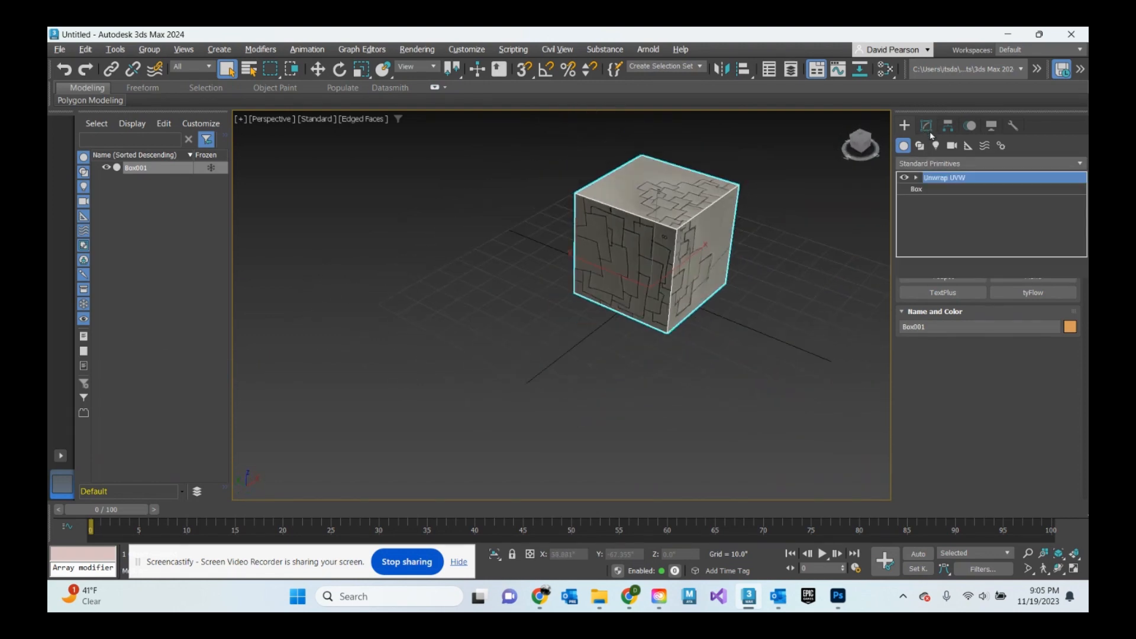
{"action": "left_click", "coordinate": [945, 182]}
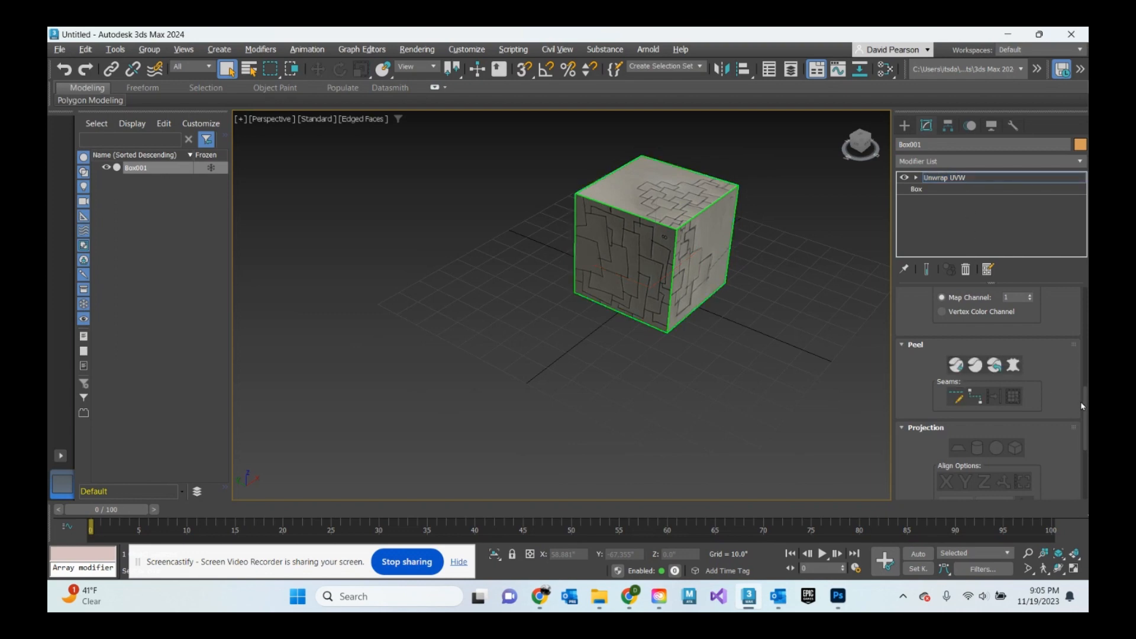
{"action": "left_click_drag", "start_coordinate": [1082, 404], "coordinate": [1087, 360]}
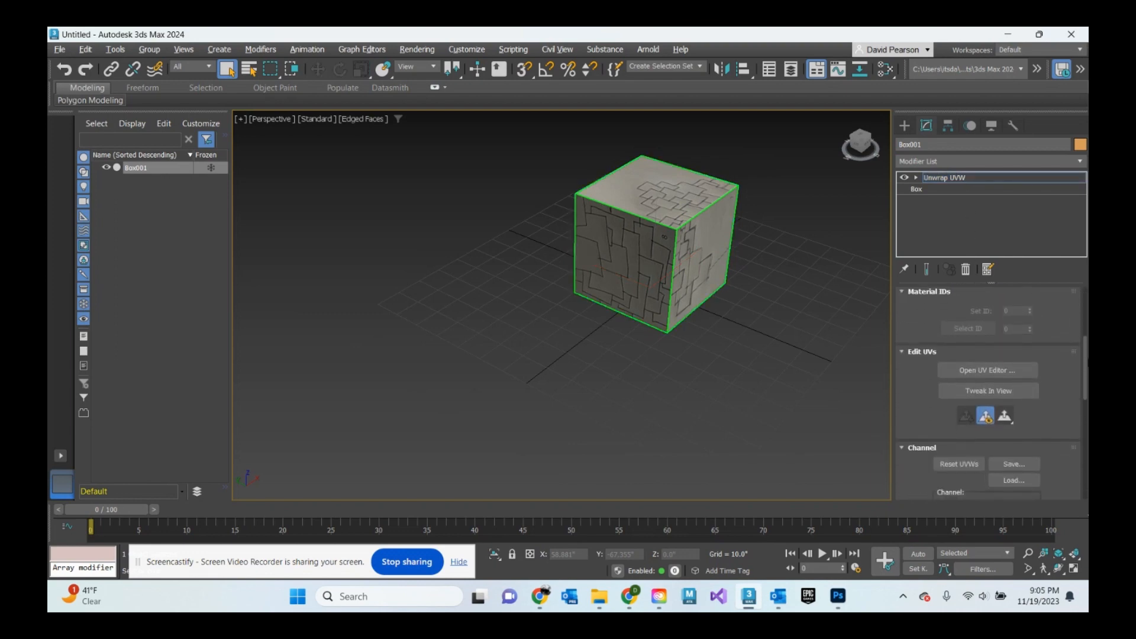
{"action": "left_click", "coordinate": [983, 372]}
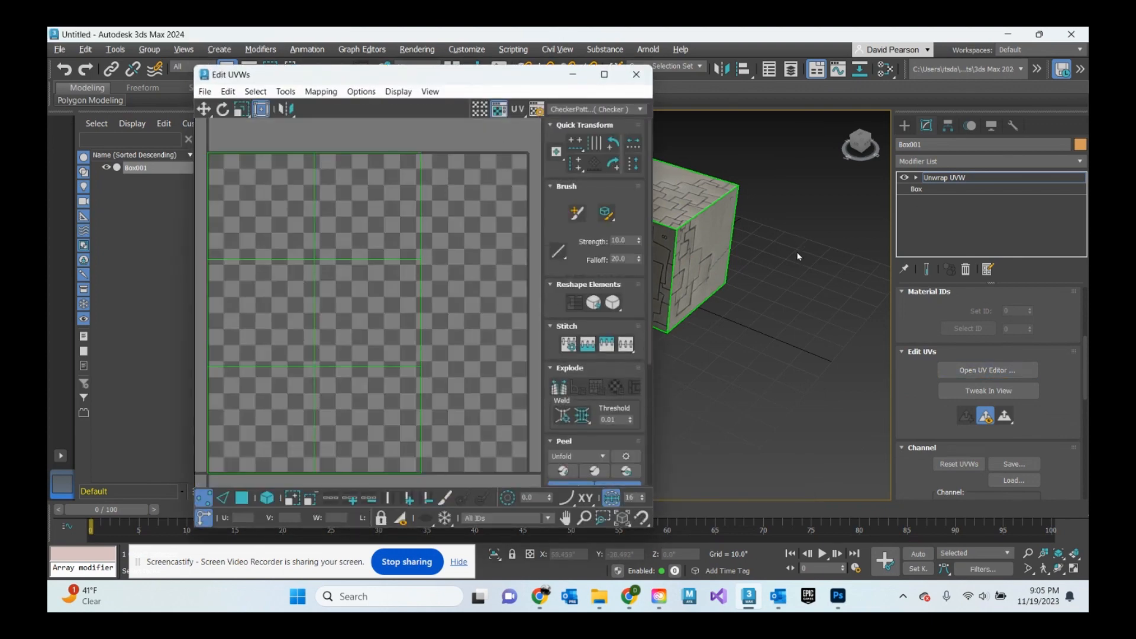
- Switch to polygon selection and select the cube's top face
{"action": "middle_click_drag", "start_coordinate": [726, 304], "coordinate": [823, 321]}
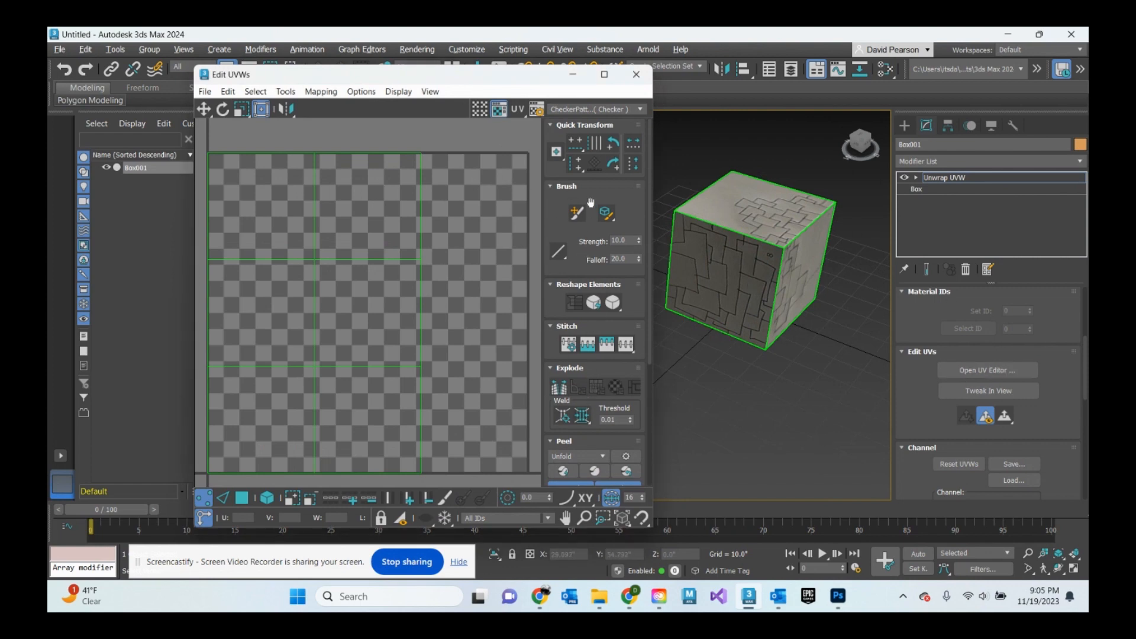
{"action": "scroll", "coordinate": [606, 336], "scroll_direction": "down", "scroll_amount": 5}
{"action": "scroll", "coordinate": [626, 379], "scroll_direction": "up", "scroll_amount": 5}
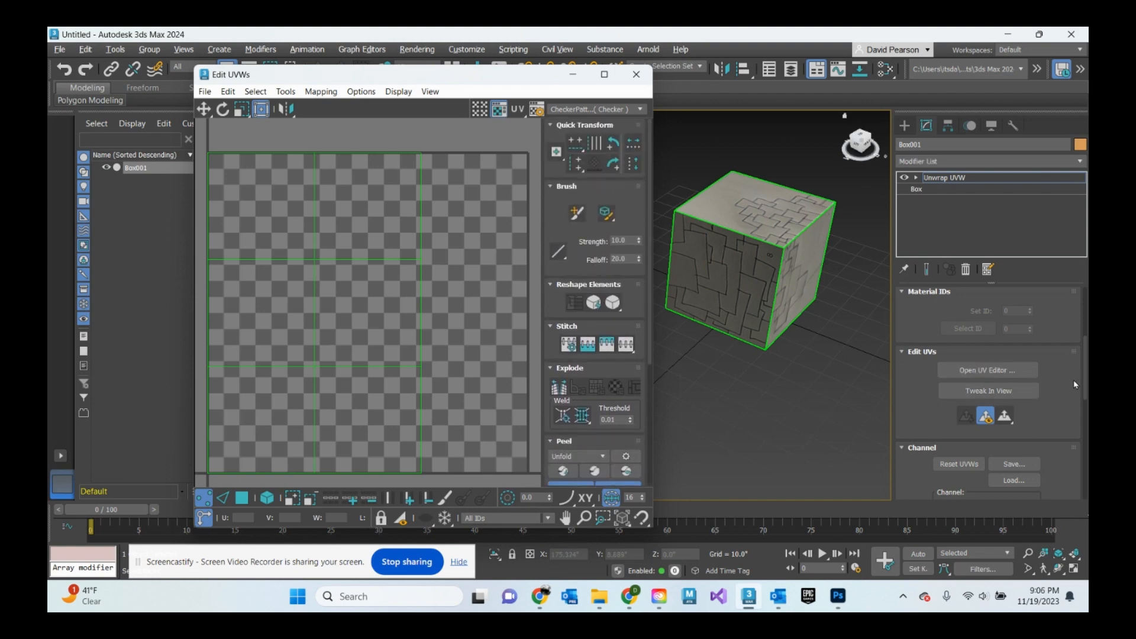
{"action": "scroll", "coordinate": [1073, 367], "scroll_direction": "up", "scroll_amount": 4}
{"action": "left_click", "coordinate": [982, 320]}
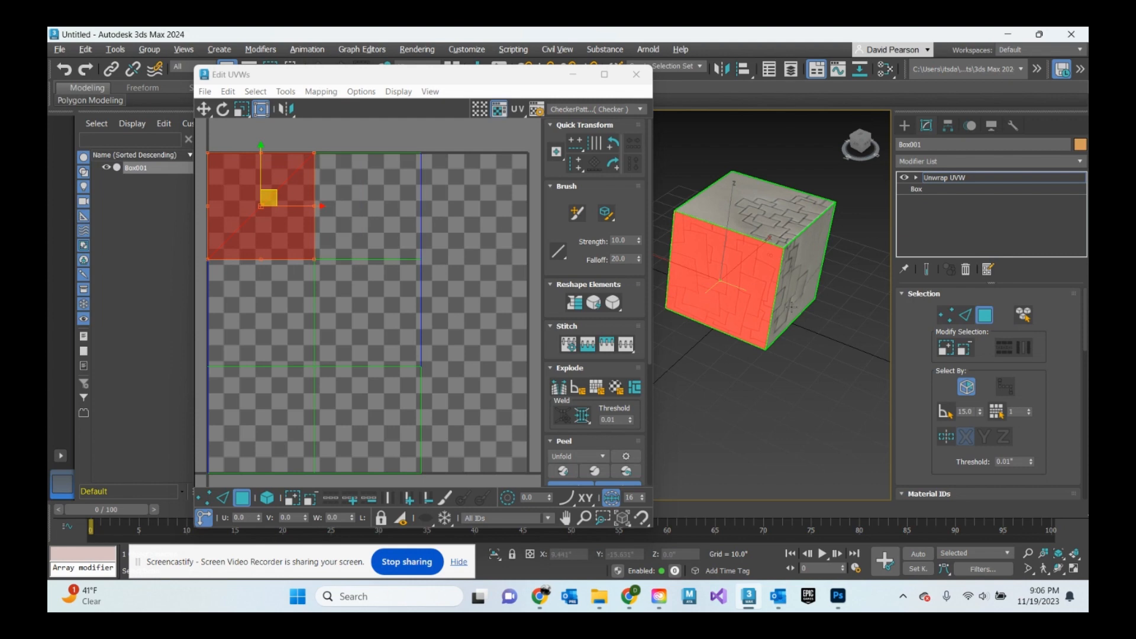
{"action": "left_click", "coordinate": [786, 214]}
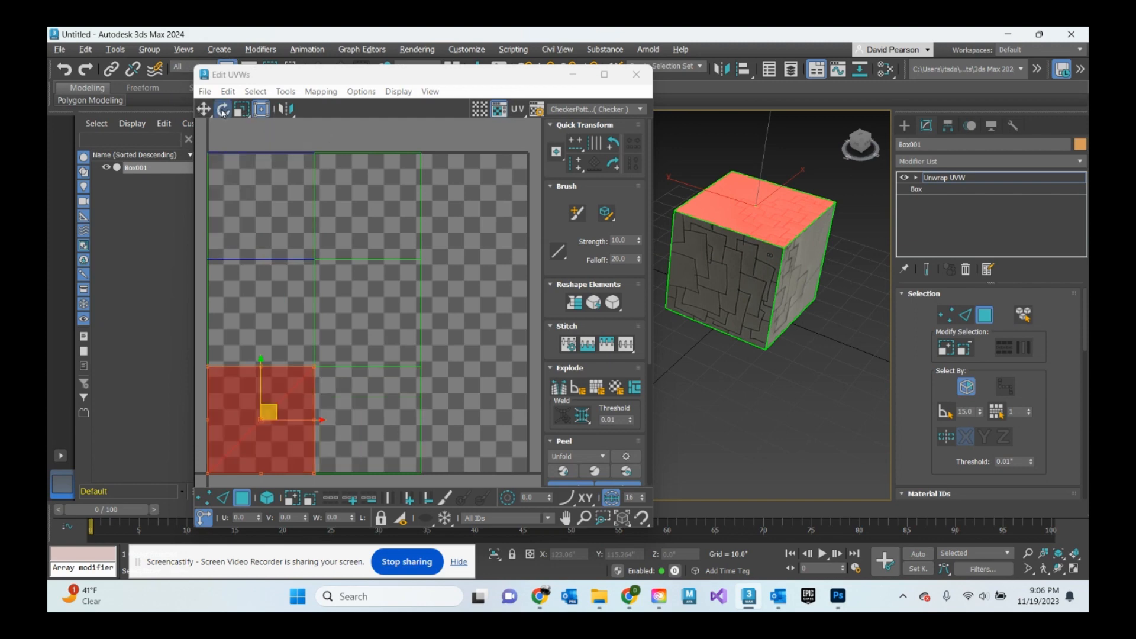
- Rotate the top face's UV island freehand, then undo the rotation
{"action": "left_click", "coordinate": [361, 414]}
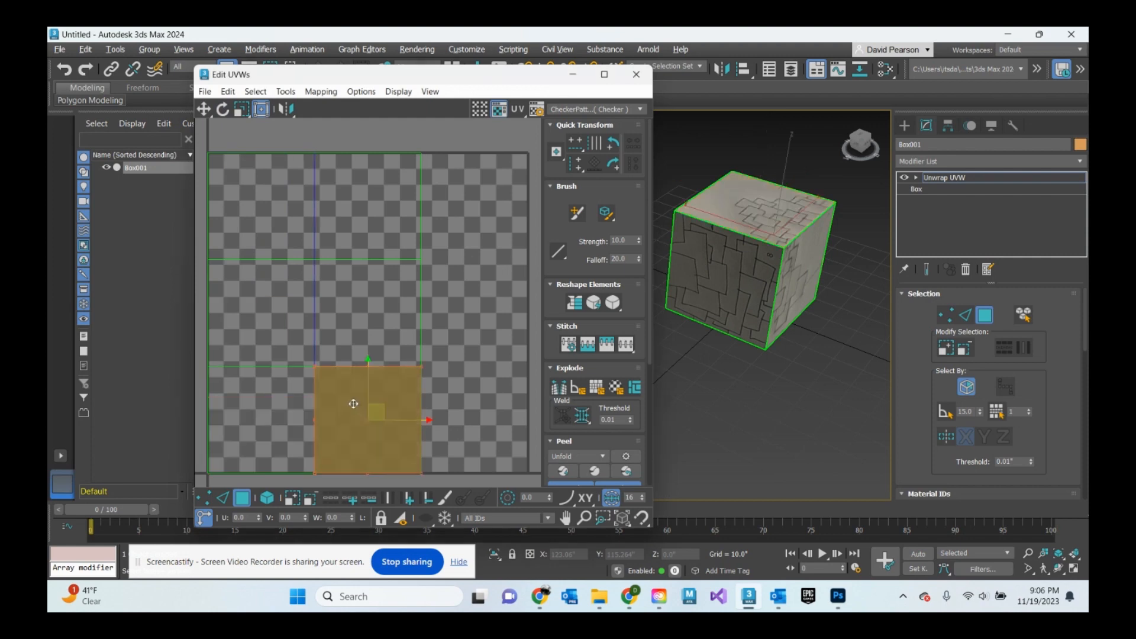
{"action": "left_click", "coordinate": [223, 110]}
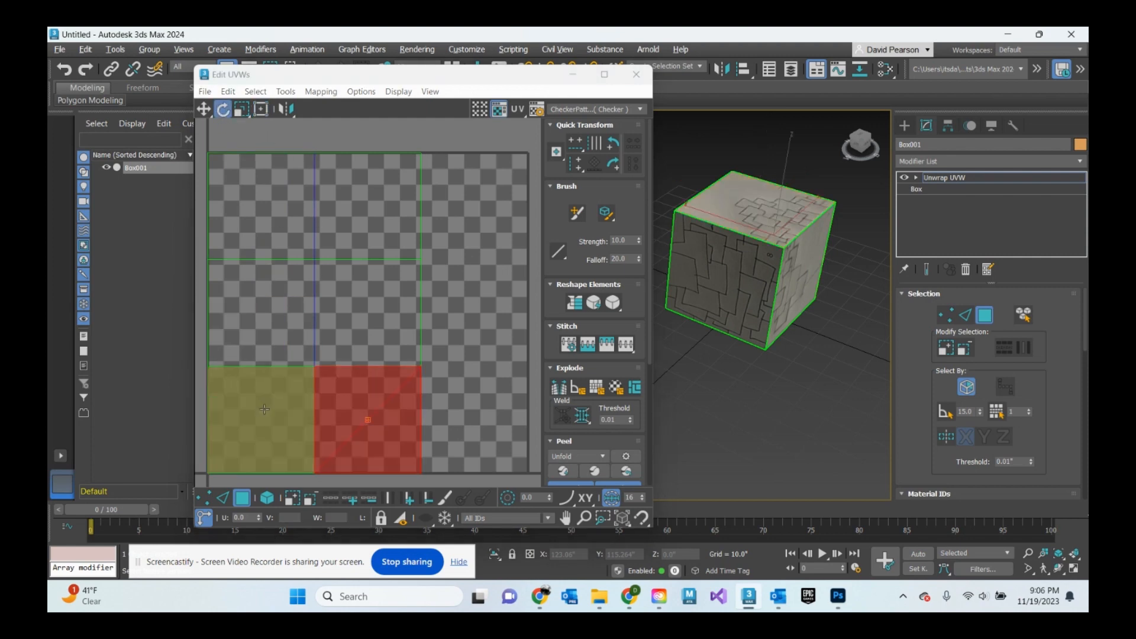
{"action": "left_click", "coordinate": [278, 430]}
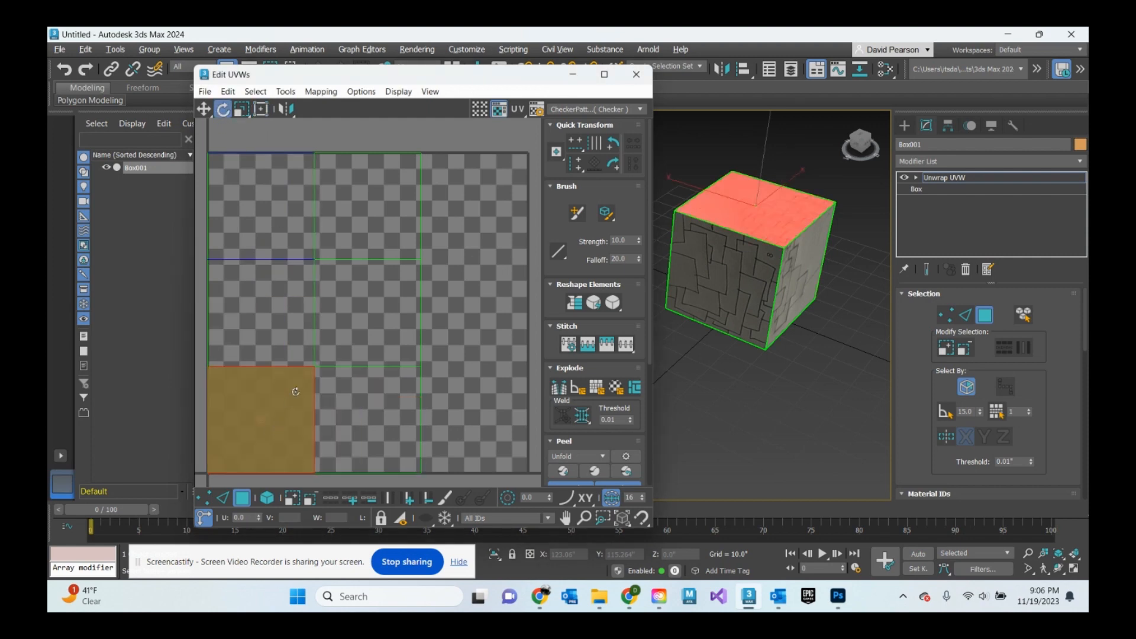
{"action": "left_click_drag", "start_coordinate": [295, 391], "coordinate": [343, 451]}
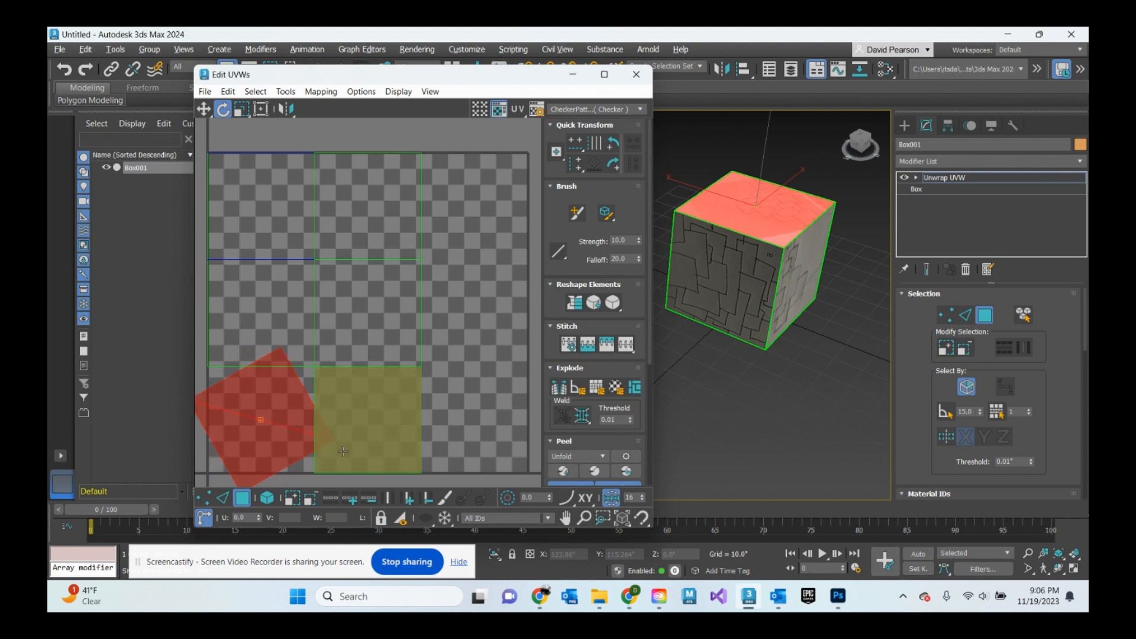
{"action": "key", "text": "ctrl+z"}
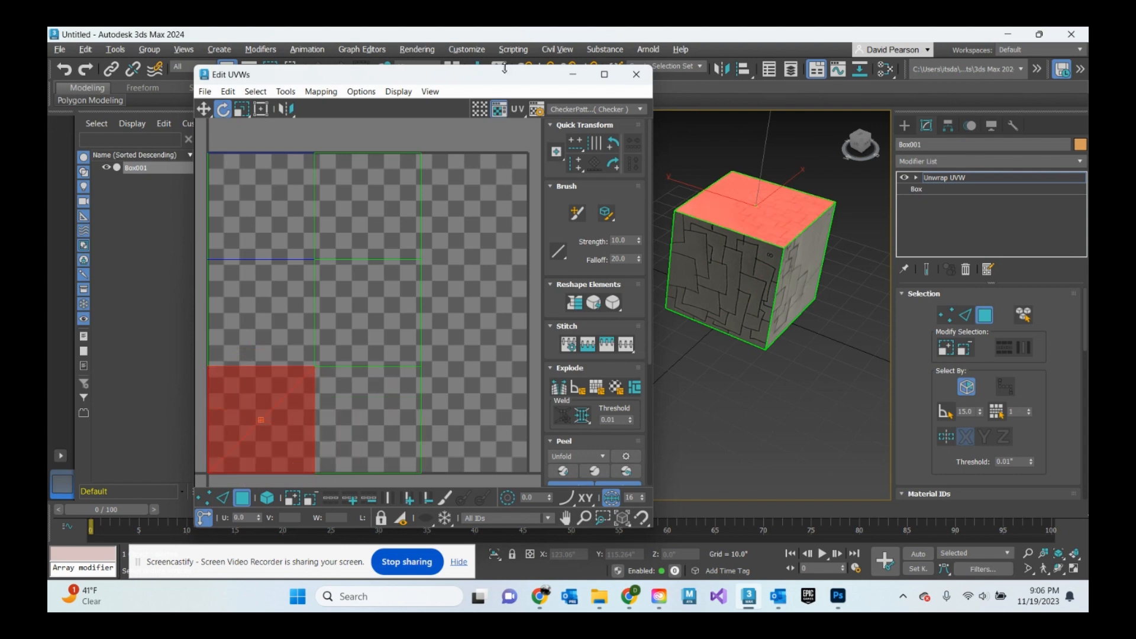
- Rotate the top face's UV island to reorient the drawing on top of the cube
{"action": "mouse_move", "coordinate": [506, 75]}
{"action": "left_mouse_down"}
{"action": "mouse_move", "coordinate": [421, 129]}
{"action": "mouse_move", "coordinate": [506, 57]}
{"action": "left_mouse_up"}
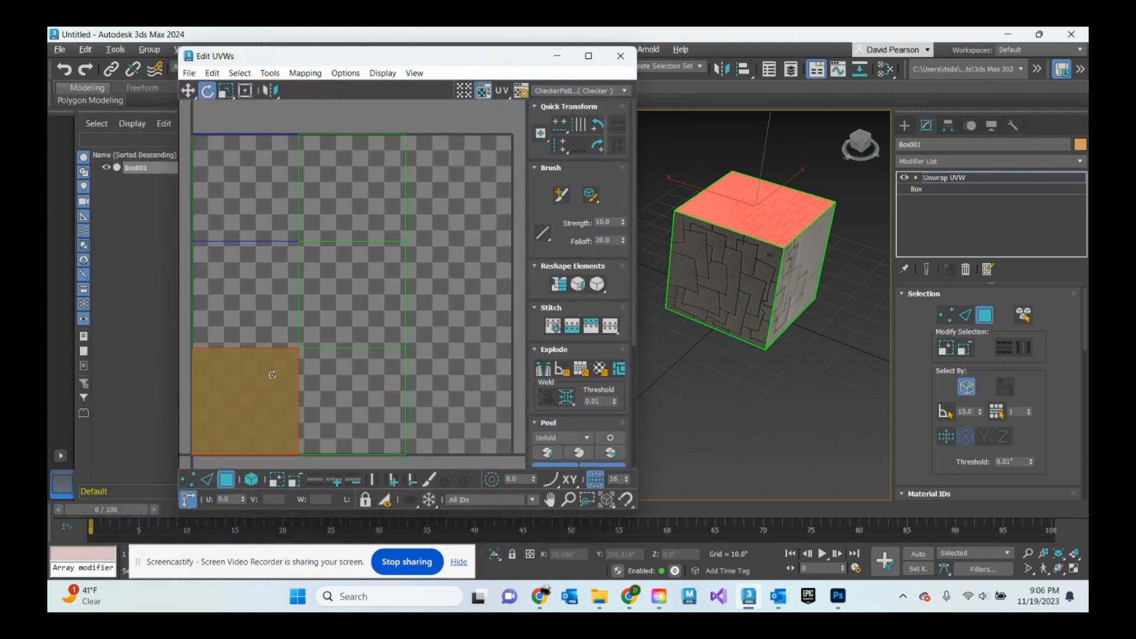
{"action": "left_click_drag", "start_coordinate": [272, 375], "coordinate": [312, 469]}
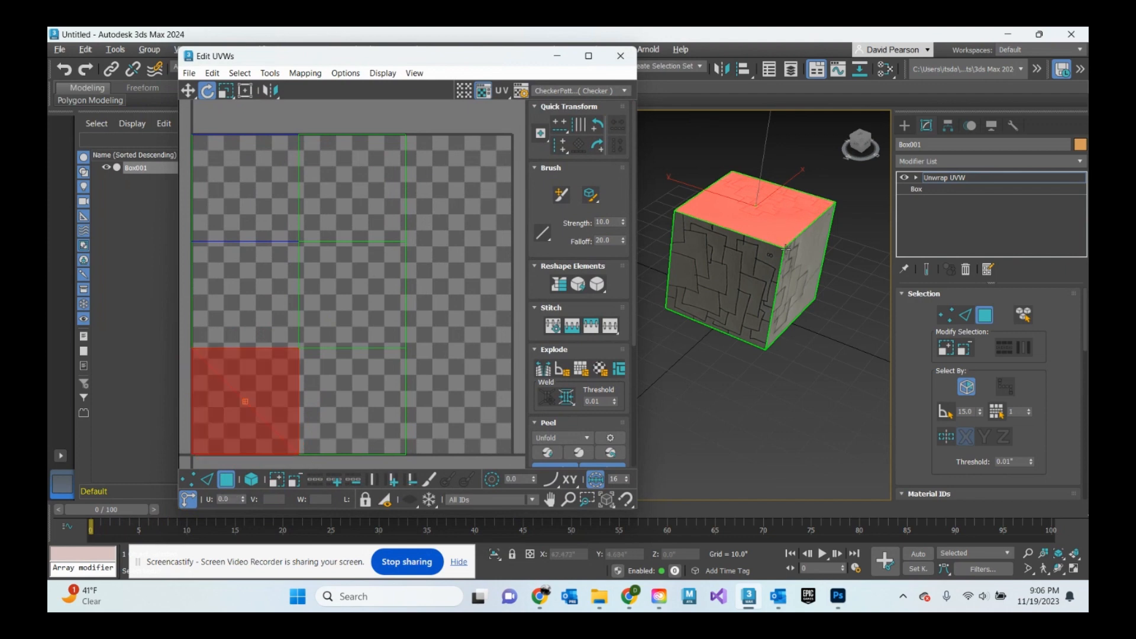
{"action": "scroll", "coordinate": [798, 217], "scroll_direction": "up", "scroll_amount": 4}
{"action": "left_click_drag", "start_coordinate": [864, 144], "coordinate": [847, 176]}
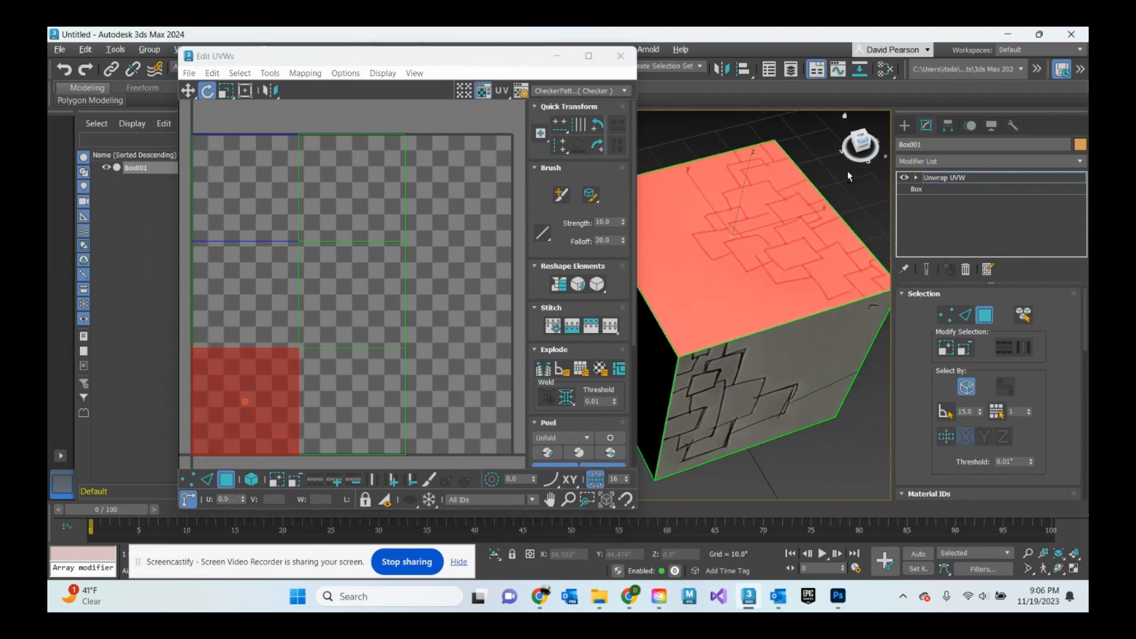
{"action": "scroll", "coordinate": [847, 176], "scroll_direction": "down", "scroll_amount": 4}
{"action": "left_click_drag", "start_coordinate": [323, 362], "coordinate": [203, 278]}
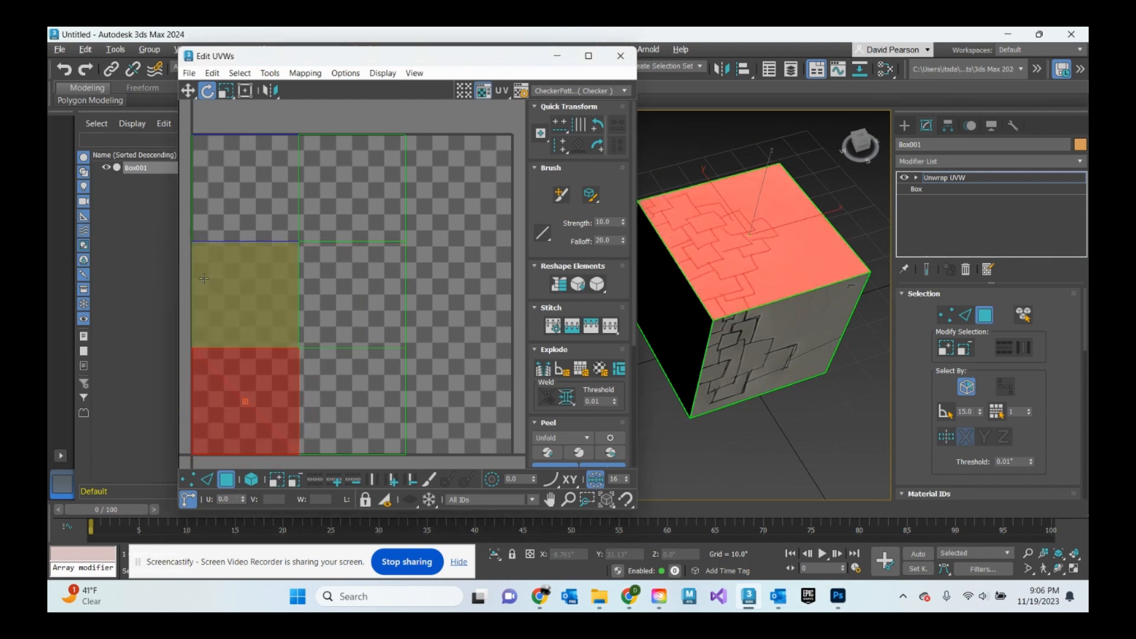
- Select the front face and rotate its UV island by 90 degrees
{"action": "scroll", "coordinate": [755, 230], "scroll_direction": "down", "scroll_amount": 2}
{"action": "middle_click_drag", "start_coordinate": [728, 321], "coordinate": [759, 319], "text": "alt"}
{"action": "middle_click_drag", "start_coordinate": [828, 275], "coordinate": [763, 266], "text": "alt"}
{"action": "left_click", "coordinate": [743, 304]}
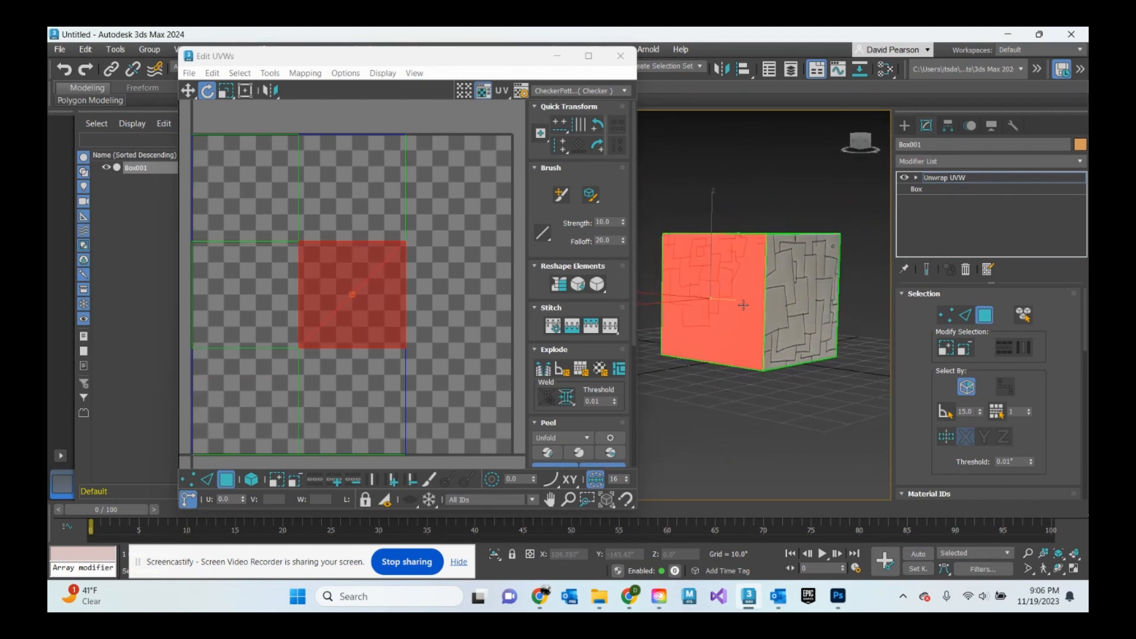
{"action": "left_click_drag", "start_coordinate": [390, 258], "coordinate": [262, 200]}
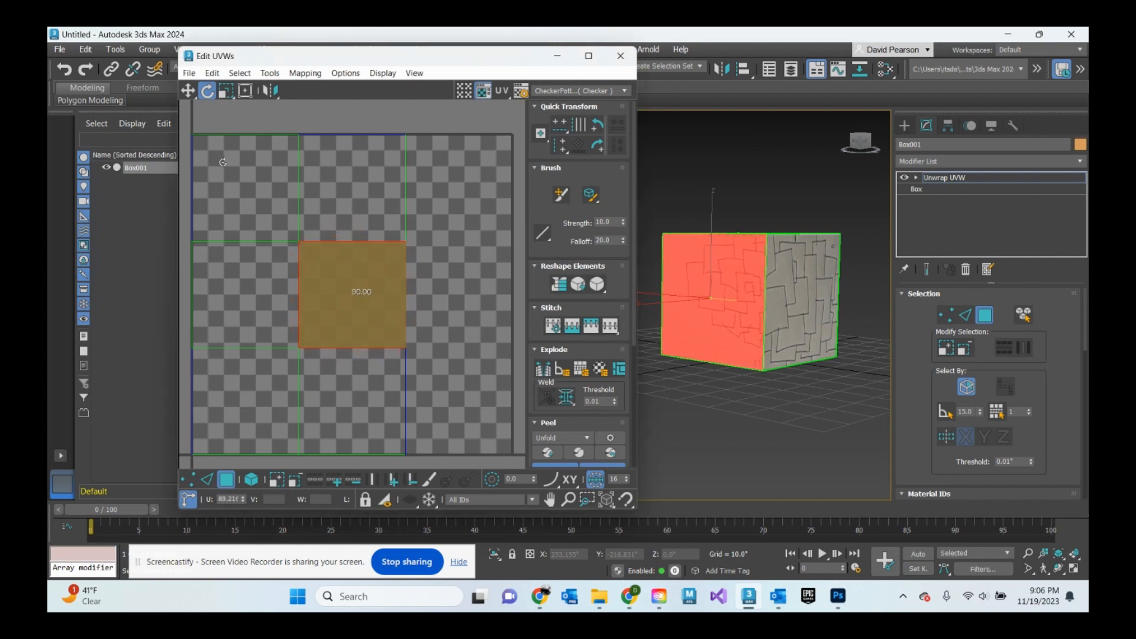
- Select the cube's side and top faces one by one to see which UV island each uses
{"action": "middle_click_drag", "start_coordinate": [818, 338], "coordinate": [808, 298], "text": "alt"}
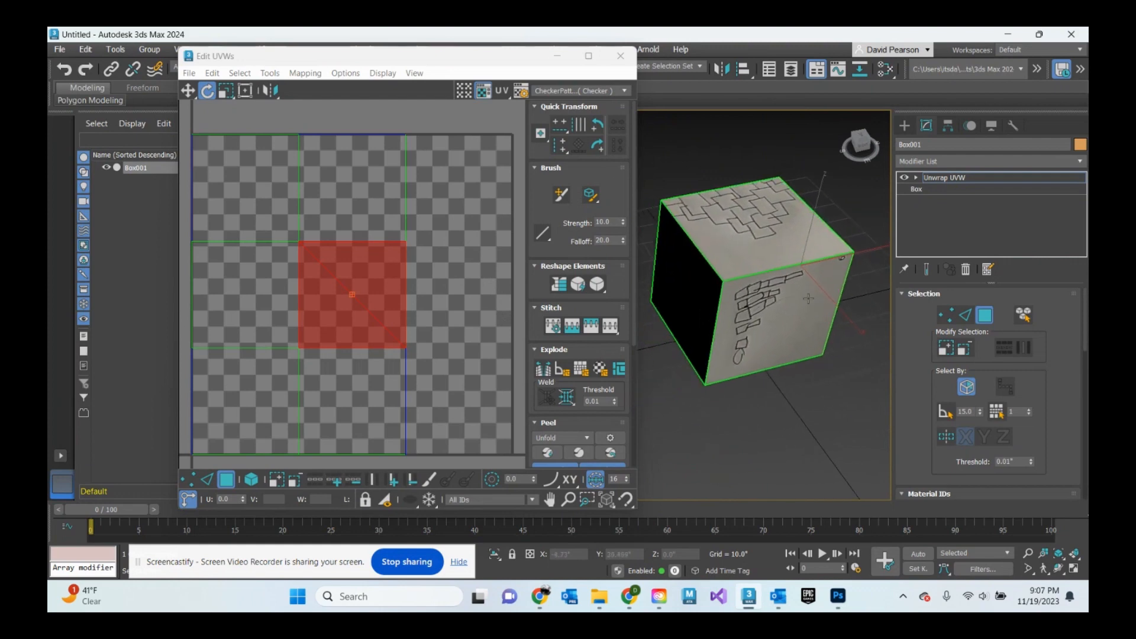
{"action": "scroll", "coordinate": [780, 255], "scroll_direction": "down", "scroll_amount": 2}
{"action": "left_click", "coordinate": [772, 301]}
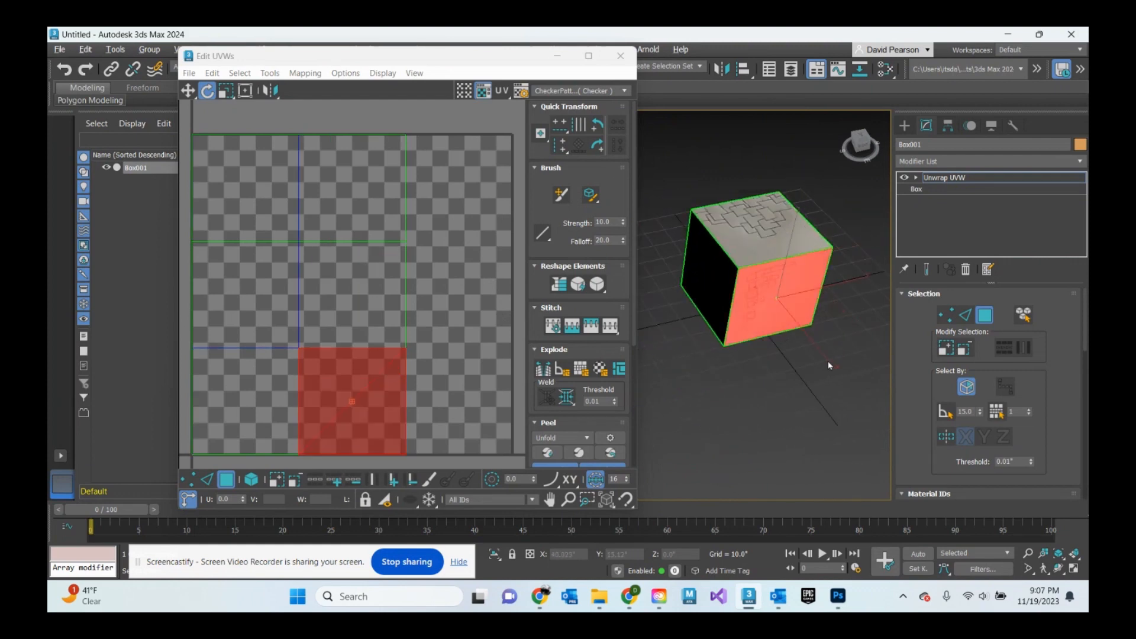
{"action": "middle_click_drag", "start_coordinate": [829, 361], "coordinate": [765, 308], "text": "alt"}
{"action": "scroll", "coordinate": [765, 309], "scroll_direction": "up", "scroll_amount": 3}
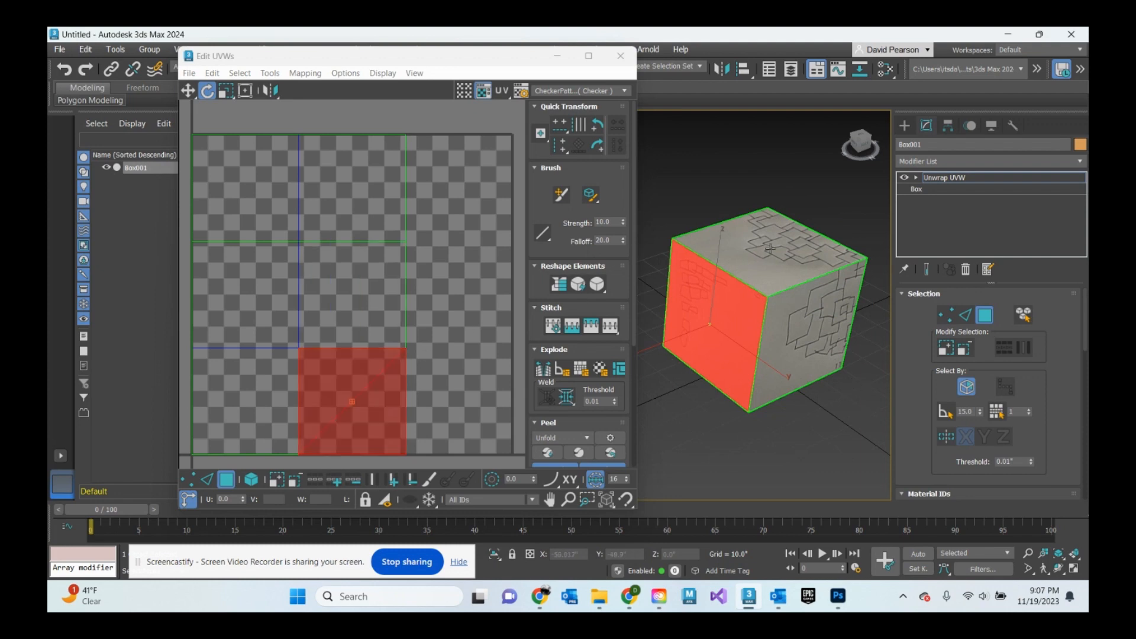
{"action": "left_click", "coordinate": [830, 343]}
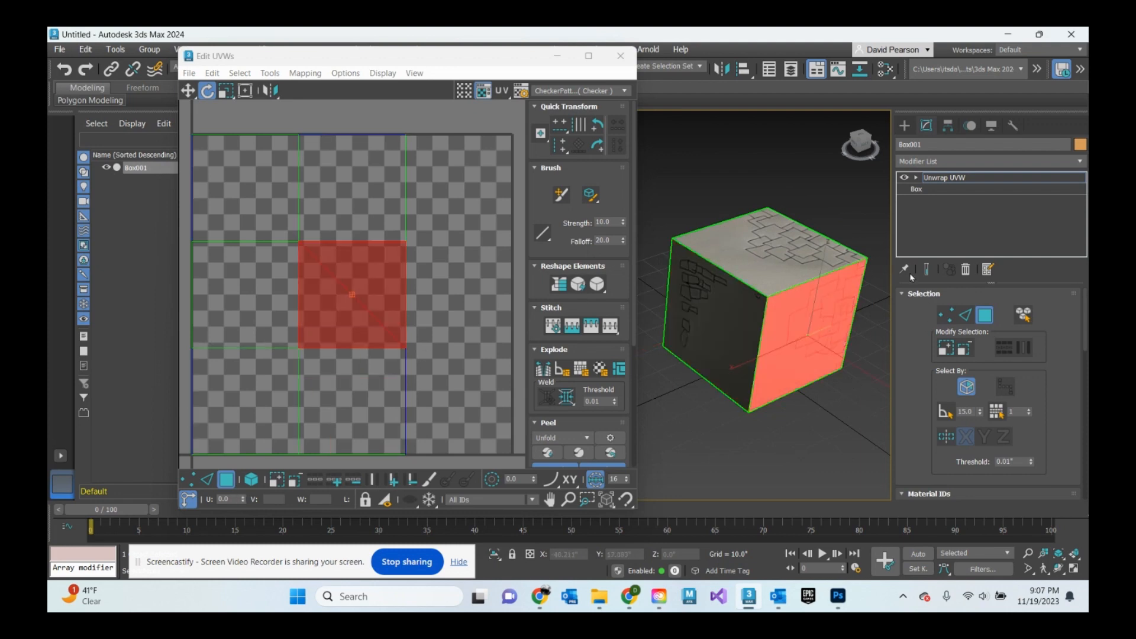
{"action": "left_click", "coordinate": [772, 239]}
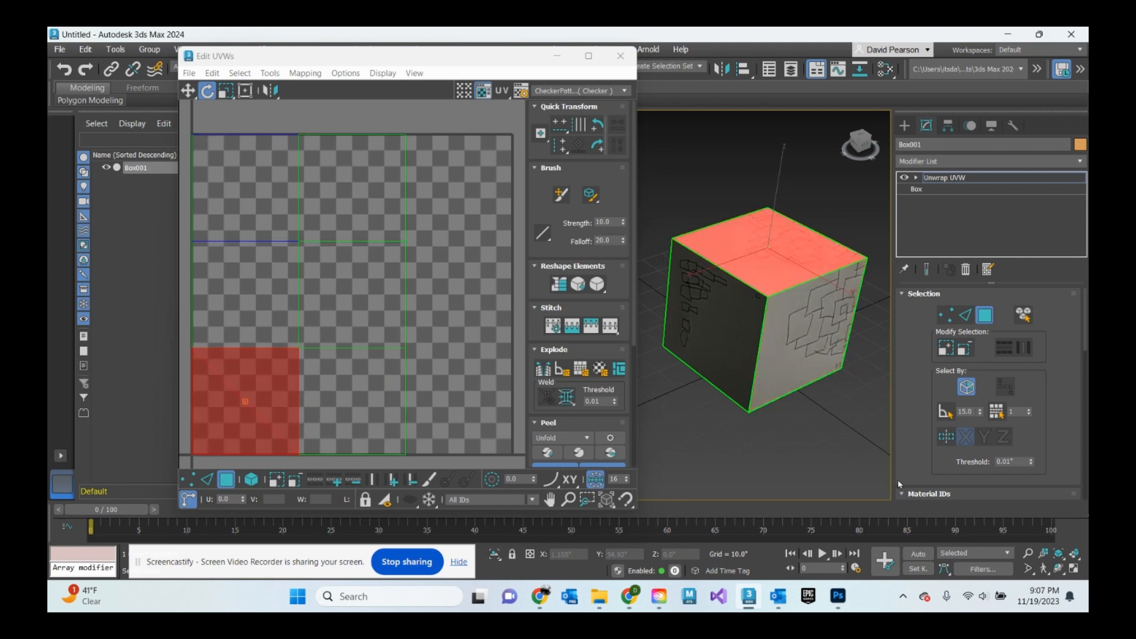
{"action": "left_click", "coordinate": [821, 340]}
{"action": "left_click", "coordinate": [794, 225]}
{"action": "left_click", "coordinate": [810, 345]}
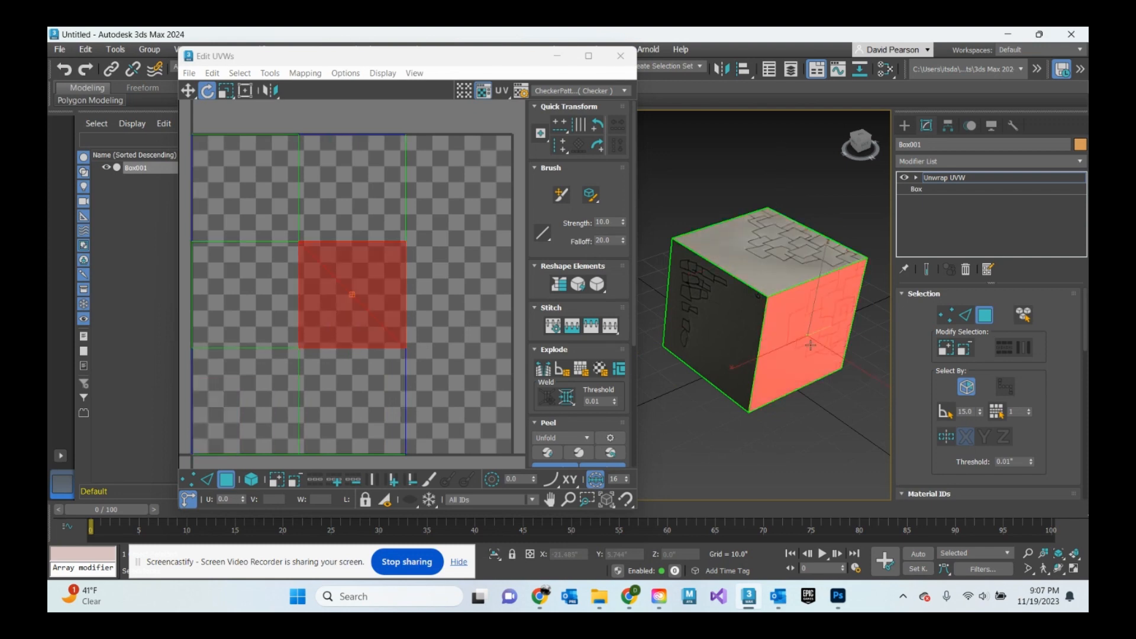
- Move the central UV island out of the middle cell toward the lower right
{"action": "left_click", "coordinate": [456, 218]}
{"action": "left_click", "coordinate": [188, 90]}
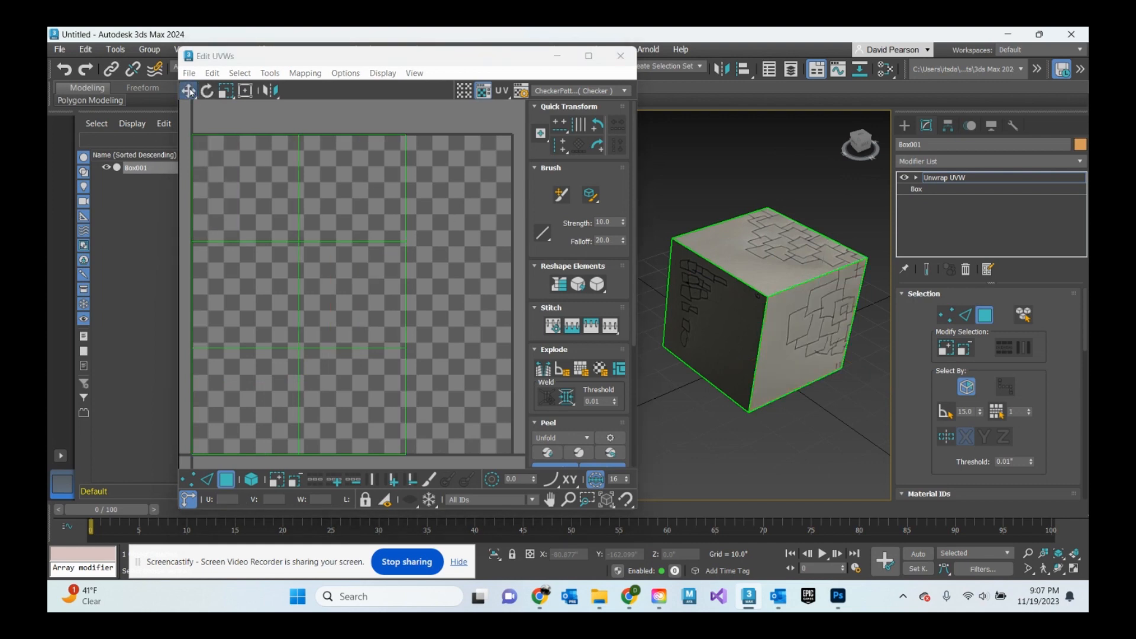
{"action": "left_click", "coordinate": [370, 298]}
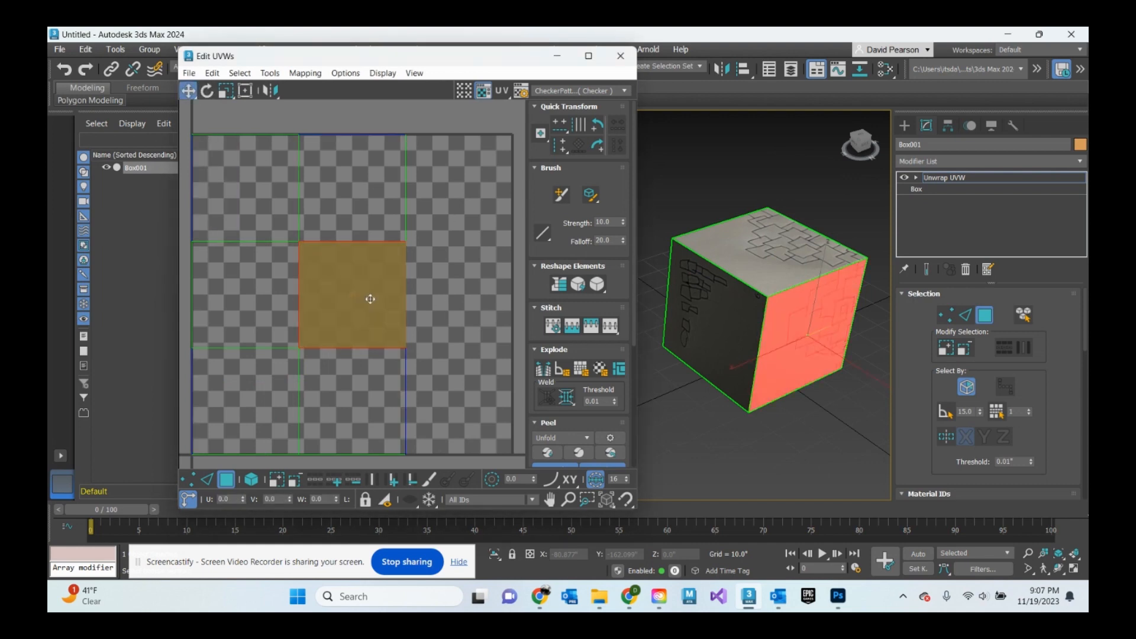
{"action": "left_click_drag", "start_coordinate": [370, 299], "coordinate": [333, 361]}
{"action": "middle_click_drag", "start_coordinate": [785, 329], "coordinate": [774, 320], "text": "alt"}
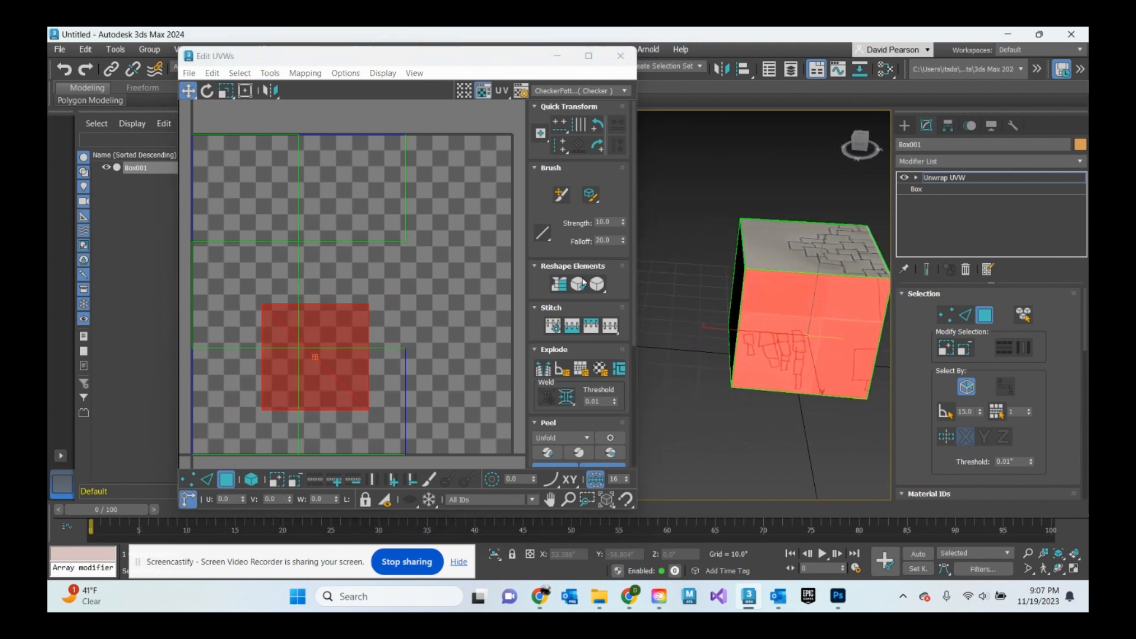
{"action": "left_click_drag", "start_coordinate": [322, 329], "coordinate": [433, 410]}
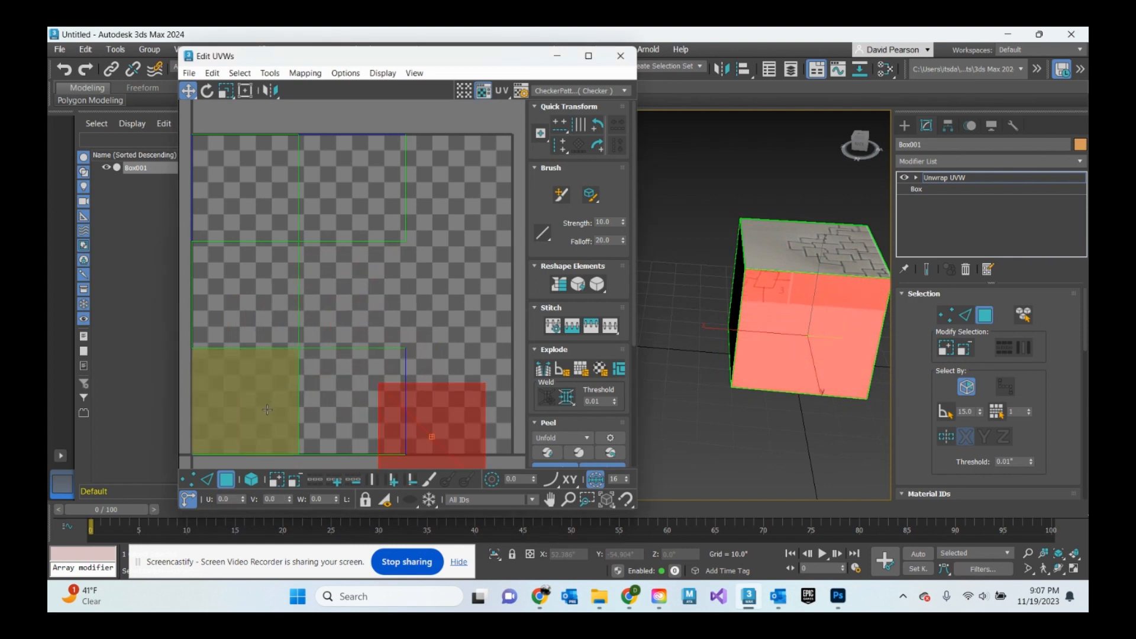
- Move the bottom-left UV island into the centre cell and the displaced island into the bottom-left cell
{"action": "left_click", "coordinate": [267, 409]}
{"action": "left_click_drag", "start_coordinate": [267, 410], "coordinate": [381, 315]}
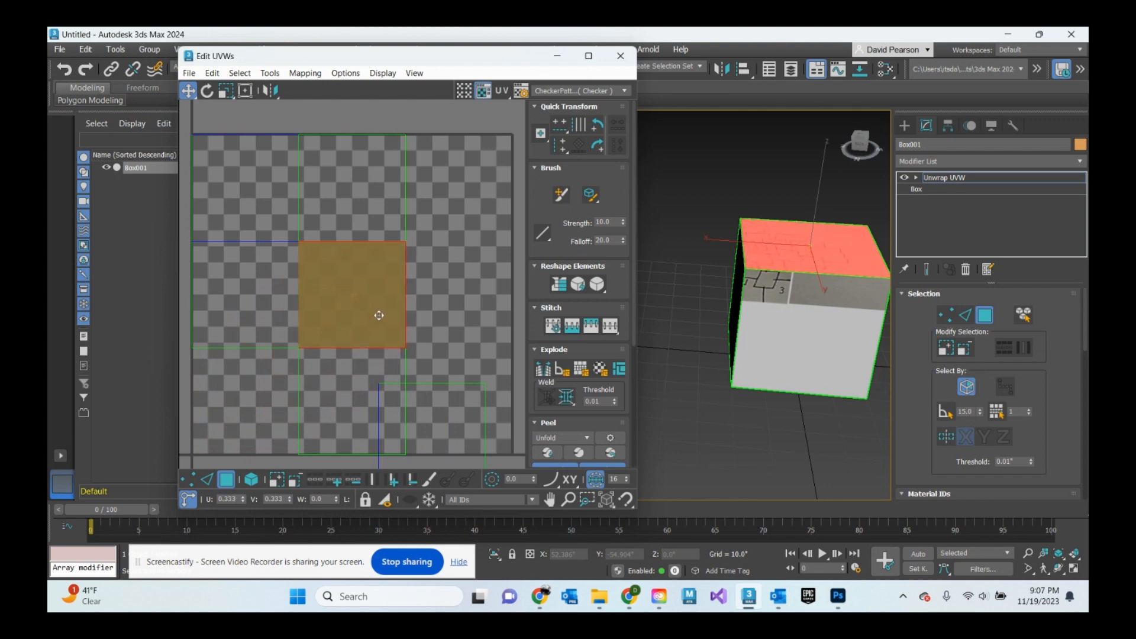
{"action": "left_click", "coordinate": [456, 420]}
{"action": "left_click_drag", "start_coordinate": [456, 420], "coordinate": [269, 385]}
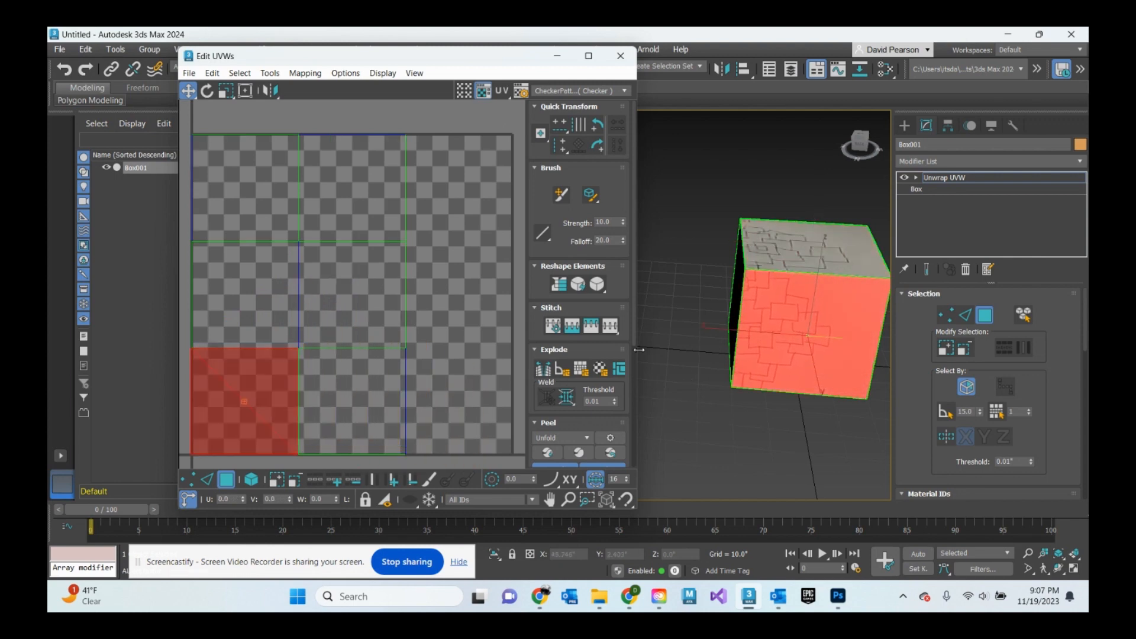
- Pan the UV editor view and rotate the bottom-left UV island with the Rotate tool
{"action": "middle_click_drag", "start_coordinate": [444, 352], "coordinate": [535, 393]}
{"action": "mouse_move", "coordinate": [827, 302]}
{"action": "middle_mouse_down", "text": "alt"}
{"action": "mouse_move", "coordinate": [811, 299]}
{"action": "mouse_move", "coordinate": [822, 270]}
{"action": "mouse_move", "coordinate": [732, 299]}
{"action": "mouse_move", "coordinate": [824, 309]}
{"action": "middle_mouse_up", "text": "alt"}
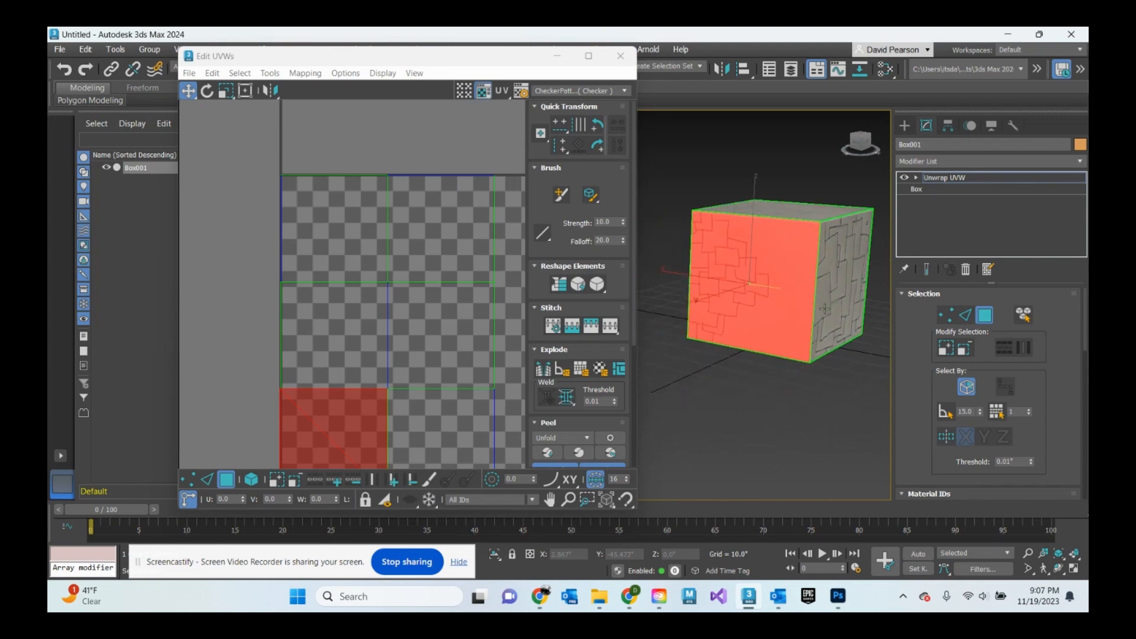
{"action": "middle_click_drag", "start_coordinate": [512, 330], "coordinate": [440, 275]}
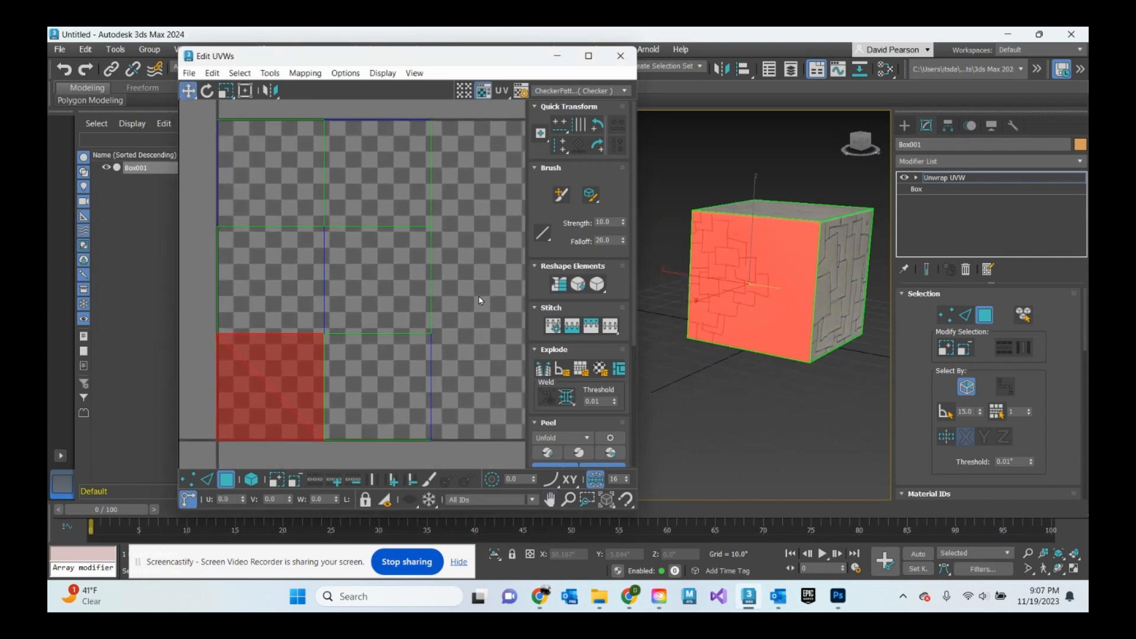
{"action": "left_click", "coordinate": [463, 300]}
{"action": "left_click", "coordinate": [207, 91]}
{"action": "left_click", "coordinate": [292, 386]}
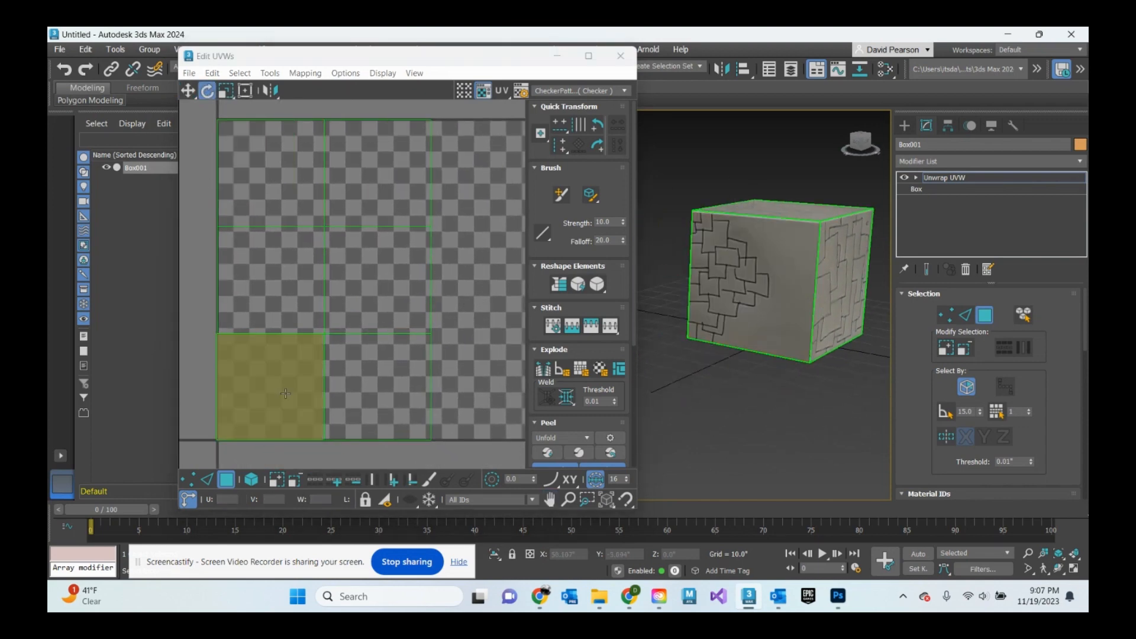
{"action": "left_click_drag", "start_coordinate": [310, 372], "coordinate": [88, 452]}
- Orbit the cube and select its top face to check which UV island it uses
{"action": "middle_click_drag", "start_coordinate": [826, 263], "coordinate": [784, 301], "text": "alt"}
{"action": "left_click", "coordinate": [811, 243]}
{"action": "left_click_drag", "start_coordinate": [421, 267], "coordinate": [244, 373]}
{"action": "middle_click_drag", "start_coordinate": [799, 284], "coordinate": [549, 280], "text": "alt"}
{"action": "middle_click_drag", "start_coordinate": [830, 270], "coordinate": [748, 279]}
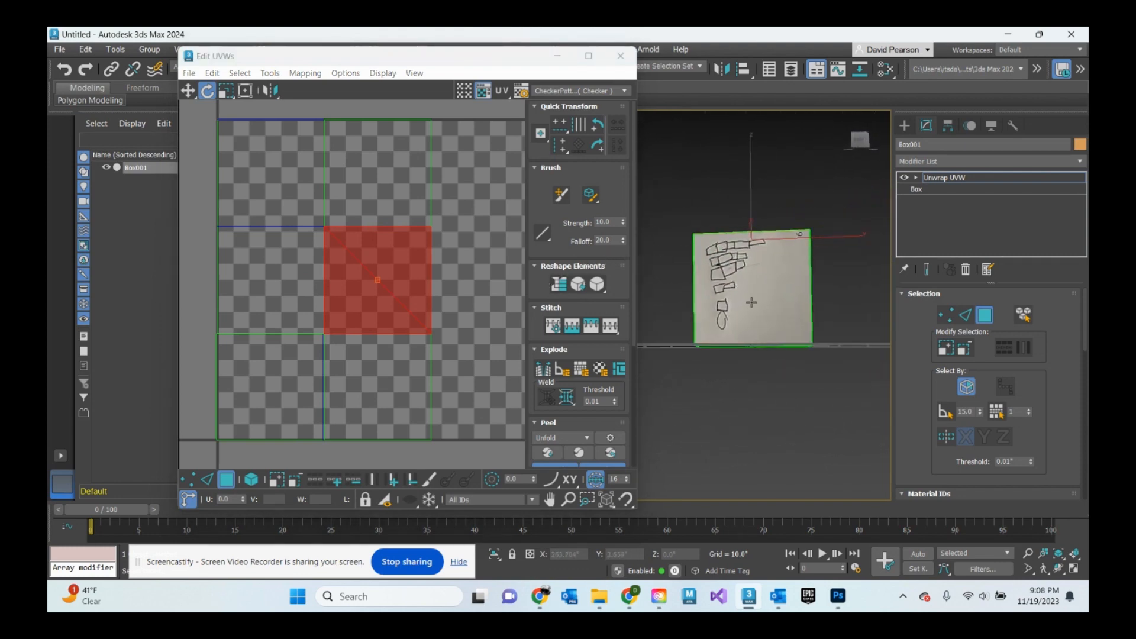
- Select the cube's side face and rotate its UV island by -90 degrees
{"action": "left_click", "coordinate": [750, 298]}
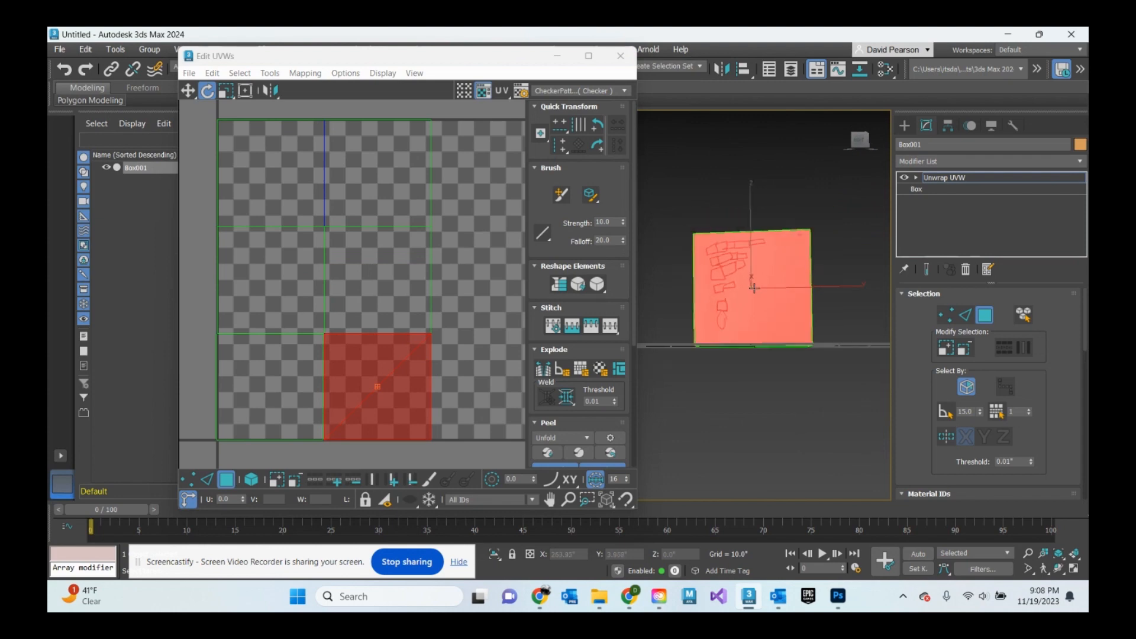
{"action": "left_click_drag", "start_coordinate": [417, 374], "coordinate": [393, 425]}
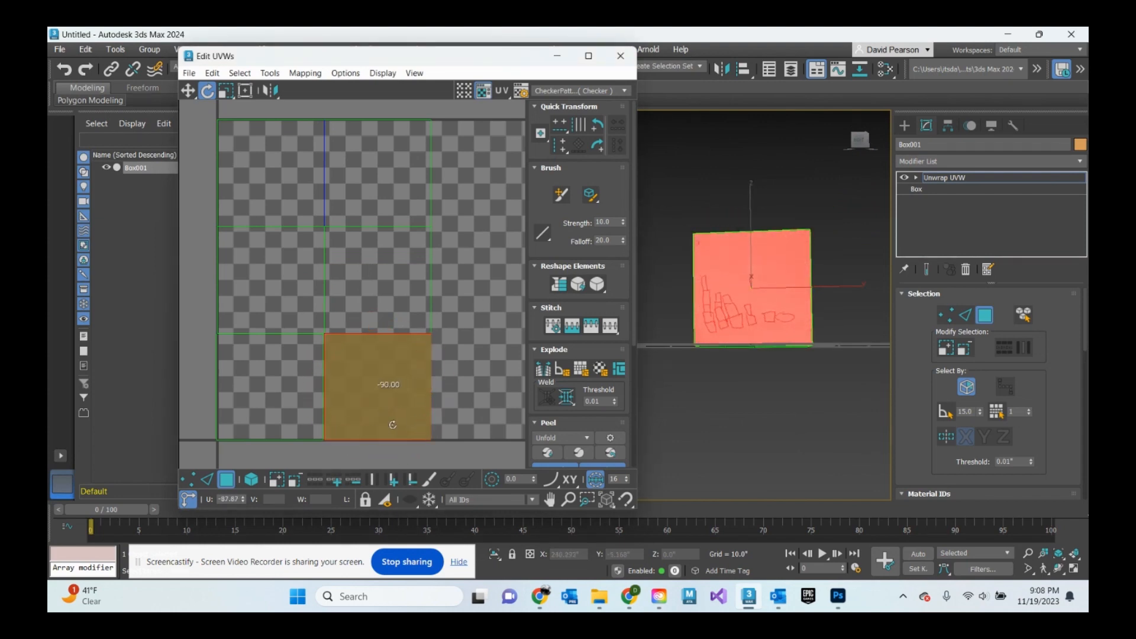
{"action": "scroll", "coordinate": [744, 251], "scroll_direction": "down", "scroll_amount": 3}
{"action": "middle_click_drag", "start_coordinate": [779, 271], "coordinate": [740, 296], "text": "alt"}
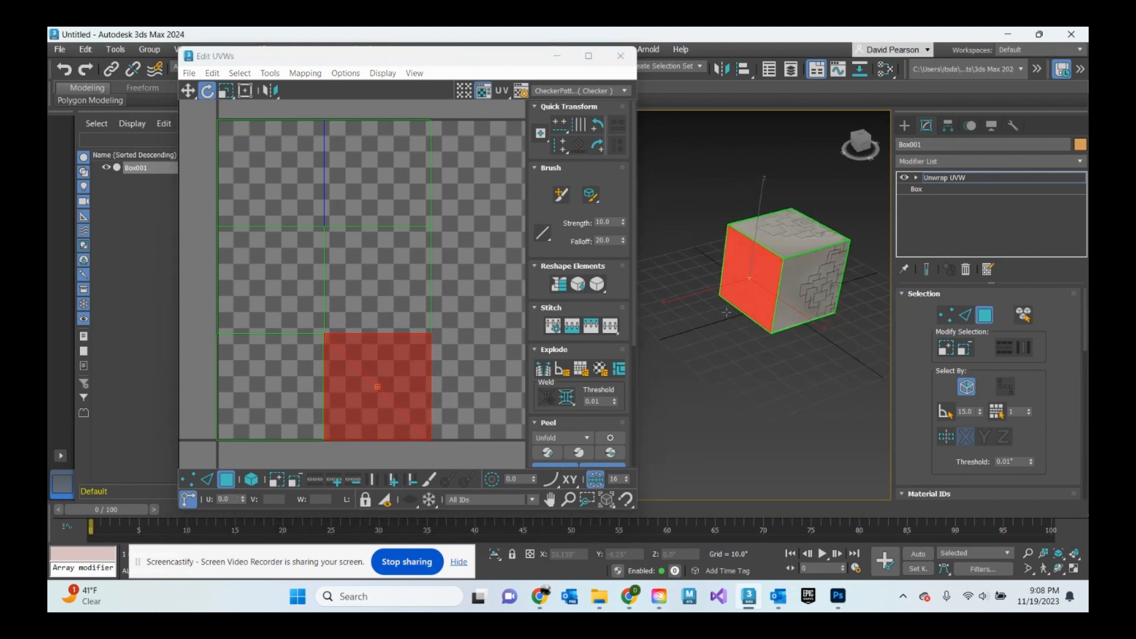
{"action": "middle_click_drag", "start_coordinate": [833, 275], "coordinate": [724, 308]}
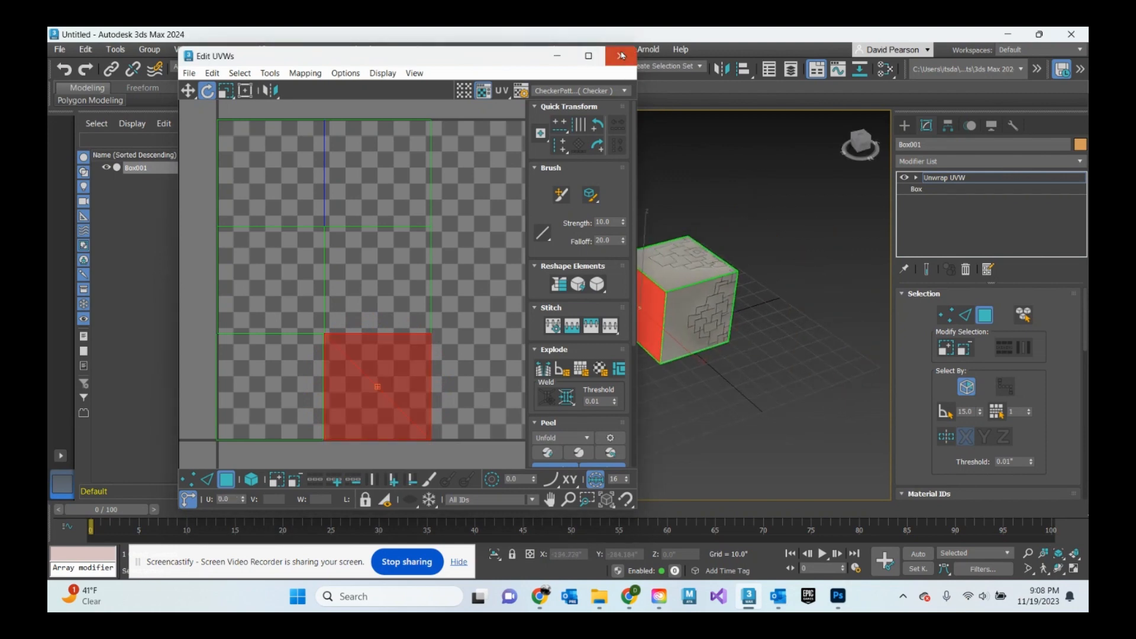
- Close the Edit UVWs window and orbit around the textured cube in the viewport
{"action": "left_click", "coordinate": [621, 56]}
{"action": "left_click", "coordinate": [904, 126]}
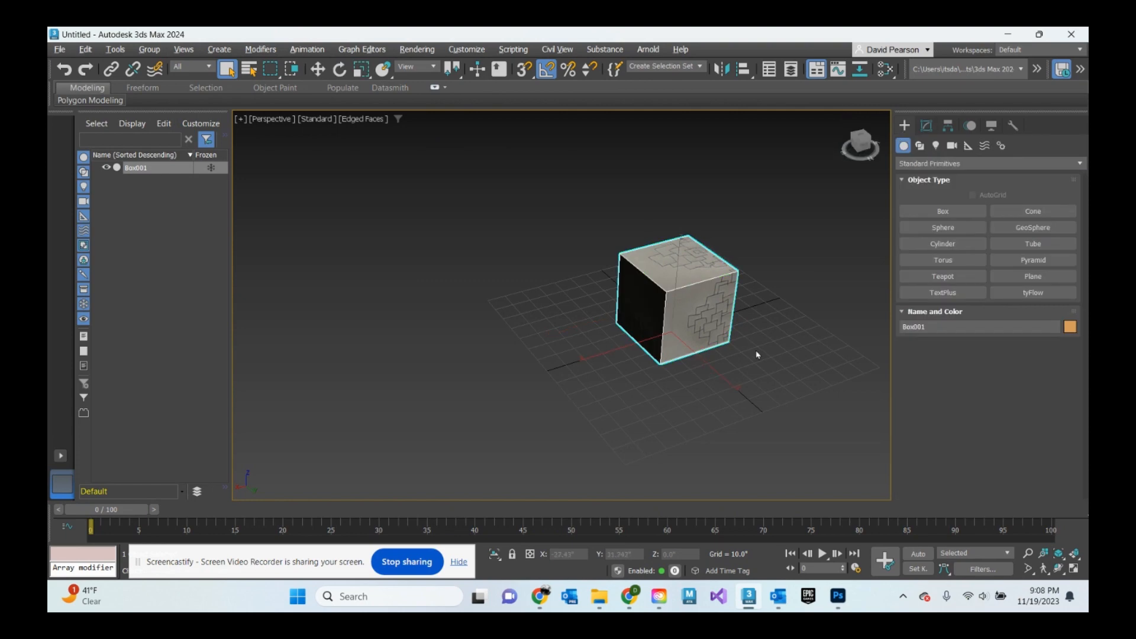
{"action": "middle_click_drag", "start_coordinate": [756, 355], "coordinate": [674, 308], "text": "alt"}
{"action": "scroll", "coordinate": [765, 311], "scroll_direction": "up", "scroll_amount": 2}
{"action": "scroll", "coordinate": [680, 334], "scroll_direction": "down", "scroll_amount": 2}
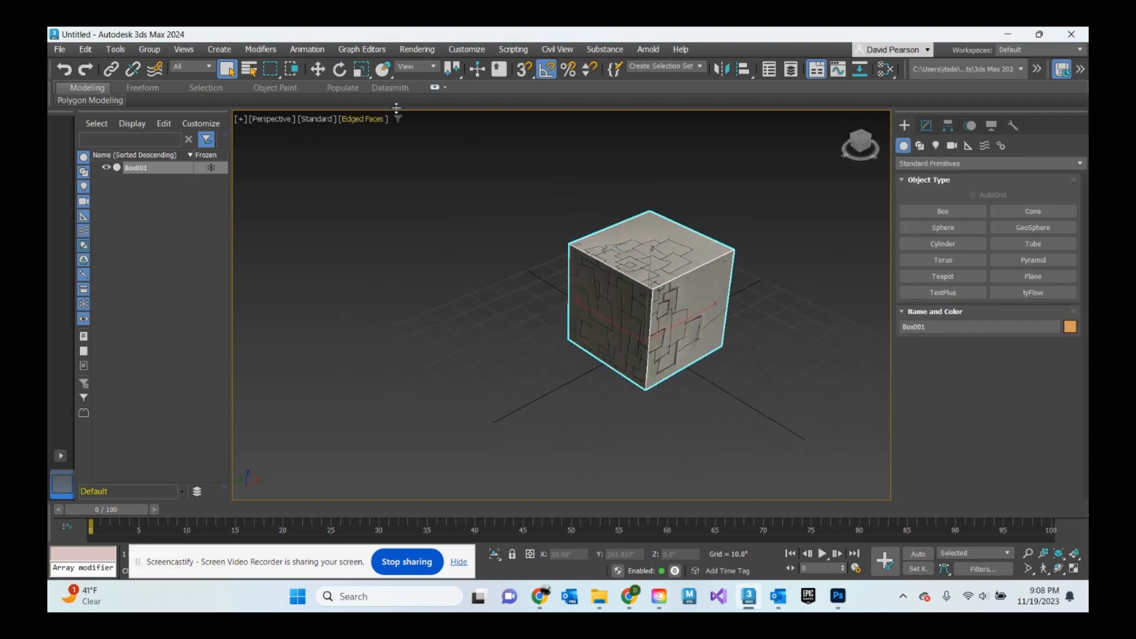
- Render the scene with Arnold and reposition and resize the Arnold RenderView window
{"action": "left_click", "coordinate": [649, 51]}
{"action": "left_click", "coordinate": [663, 68]}
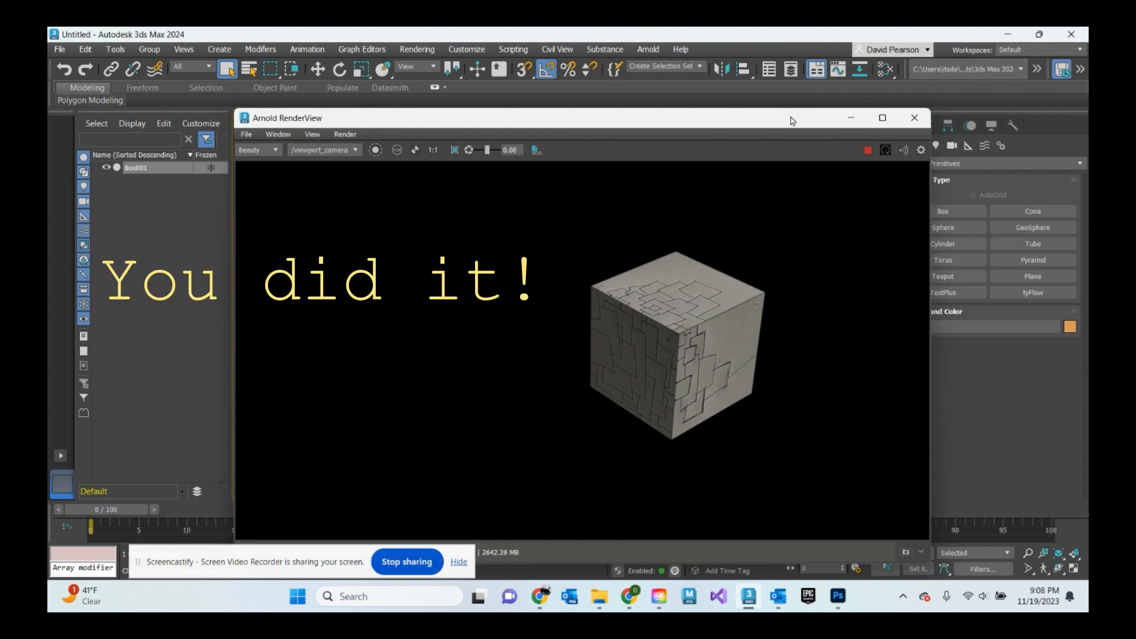
{"action": "left_click_drag", "start_coordinate": [792, 121], "coordinate": [737, 155]}
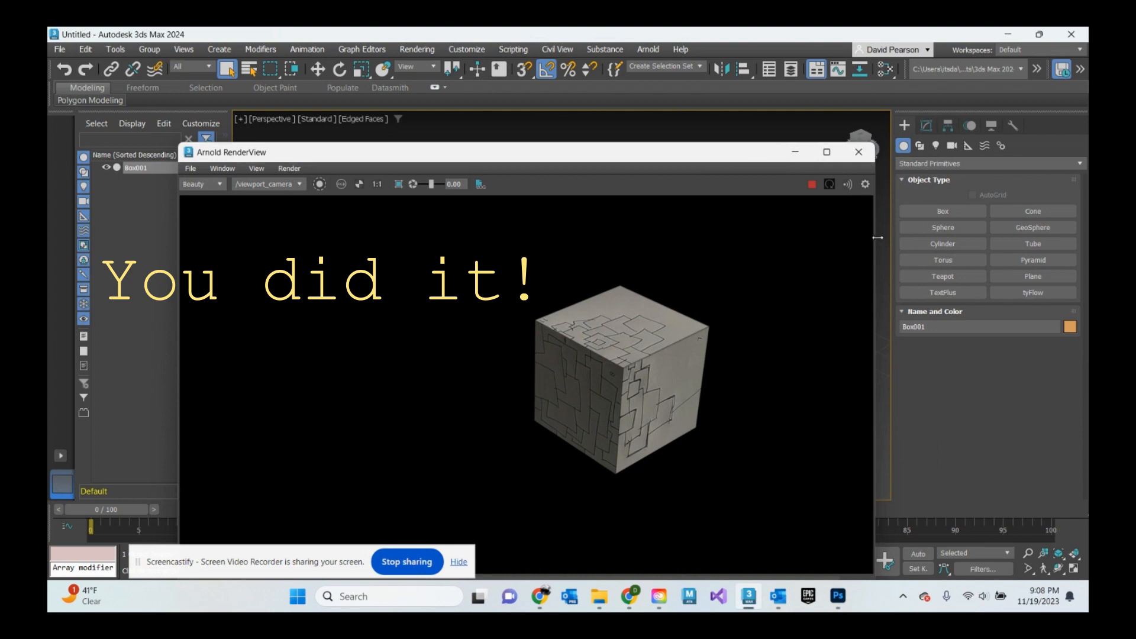
{"action": "left_click_drag", "start_coordinate": [878, 237], "coordinate": [752, 246]}
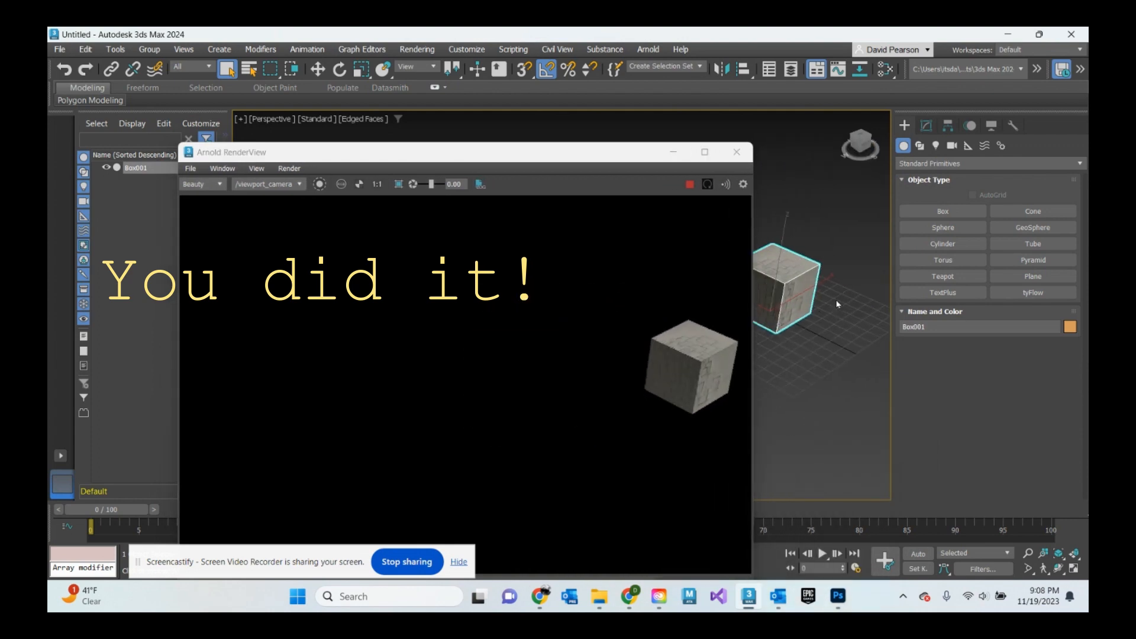
- Orbit and zoom the viewport to inspect the cube in the interactive Arnold render
{"action": "middle_click_drag", "start_coordinate": [837, 305], "coordinate": [711, 373], "text": "alt"}
{"action": "middle_click_drag", "start_coordinate": [810, 327], "coordinate": [671, 316]}
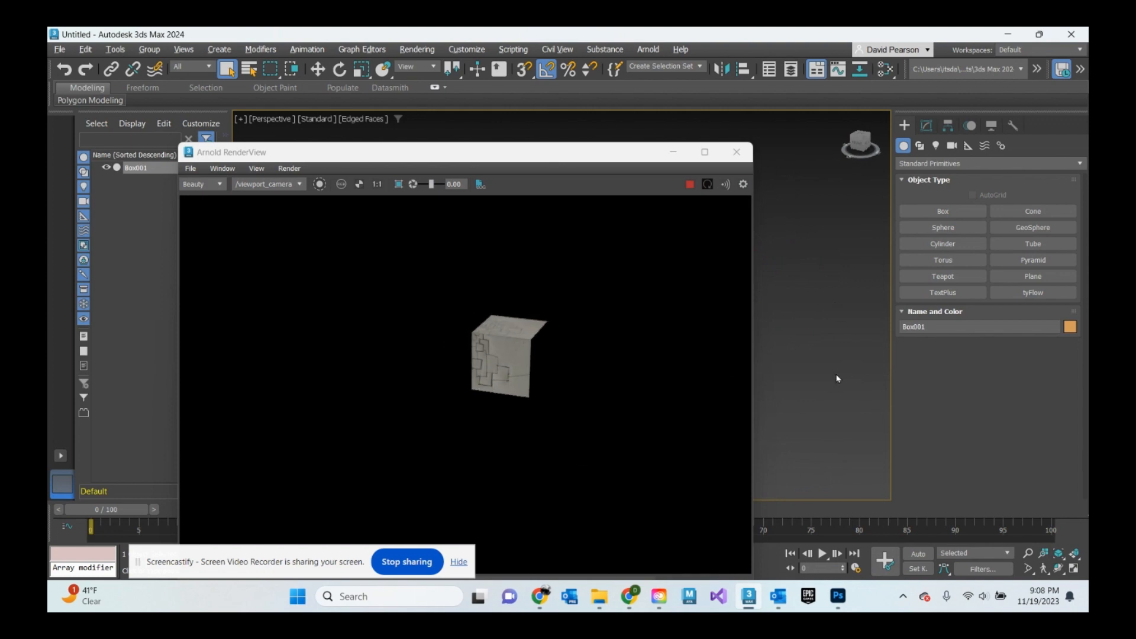
{"action": "middle_click_drag", "start_coordinate": [837, 379], "coordinate": [635, 348], "text": "alt"}
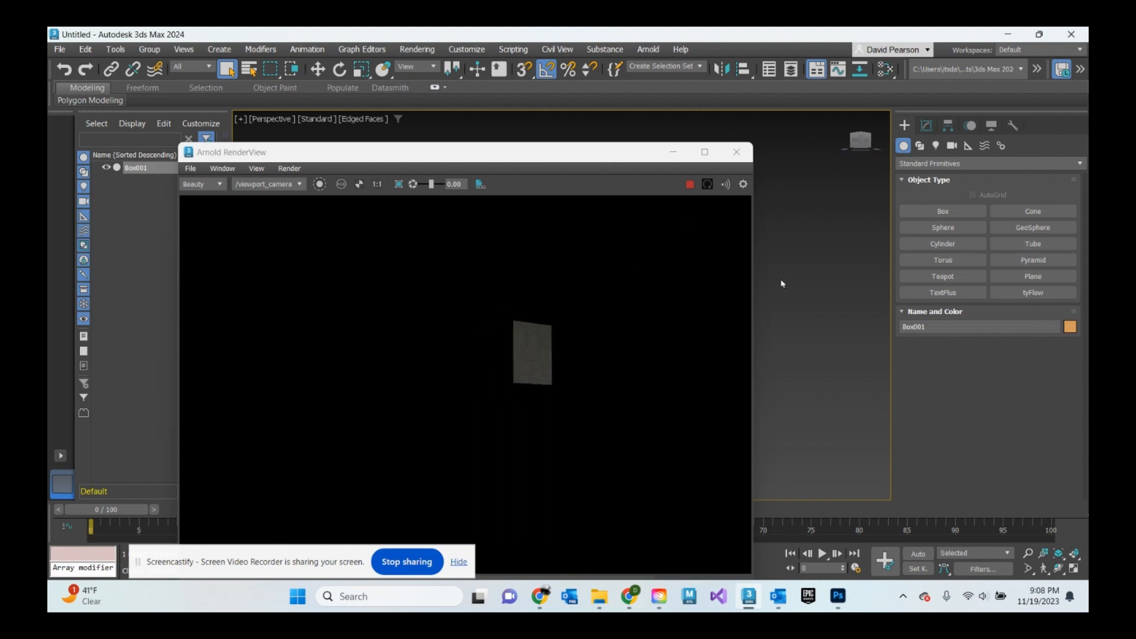
{"action": "middle_click_drag", "start_coordinate": [782, 284], "coordinate": [986, 343]}
{"action": "scroll", "coordinate": [823, 335], "scroll_direction": "up", "scroll_amount": 4}
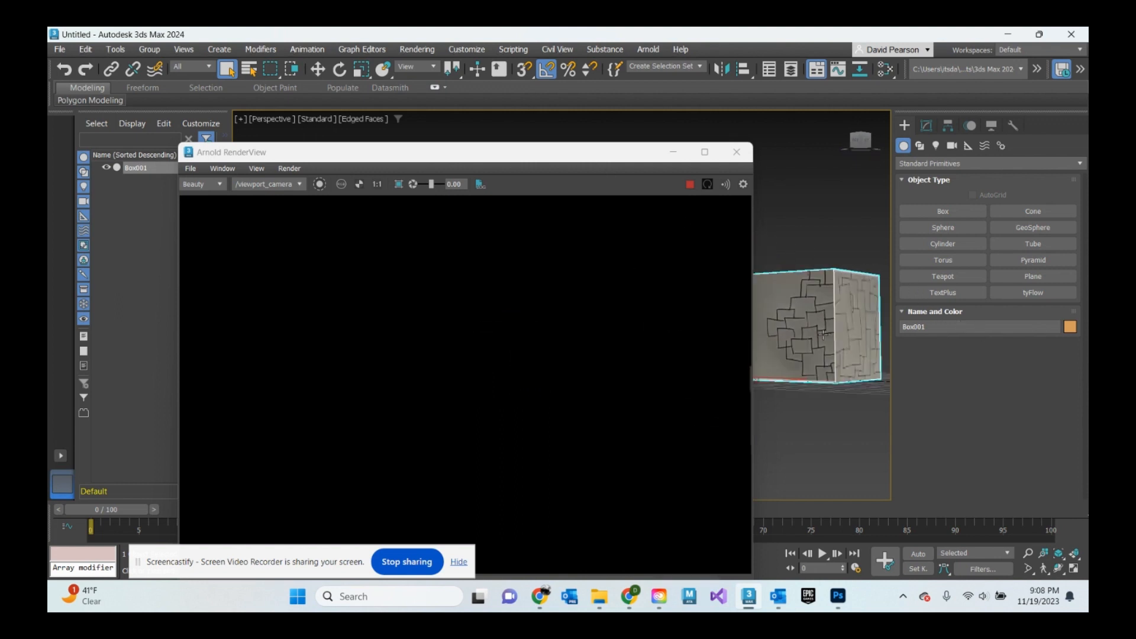
{"action": "middle_click_drag", "start_coordinate": [783, 353], "coordinate": [629, 355]}
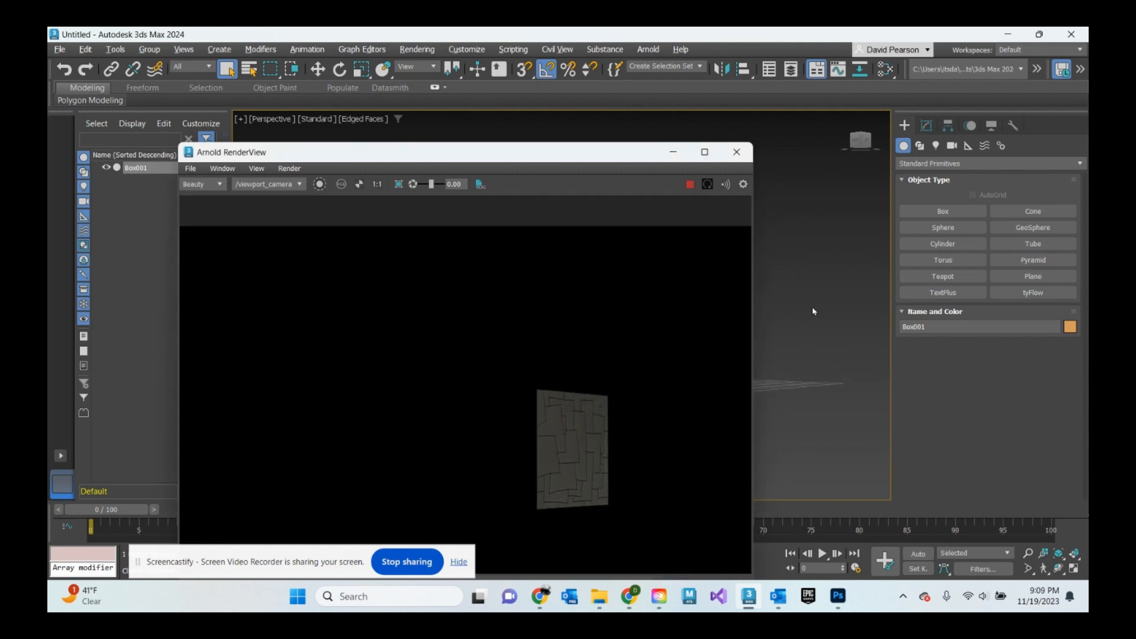
{"action": "middle_click_drag", "start_coordinate": [812, 312], "coordinate": [823, 339], "text": "alt"}
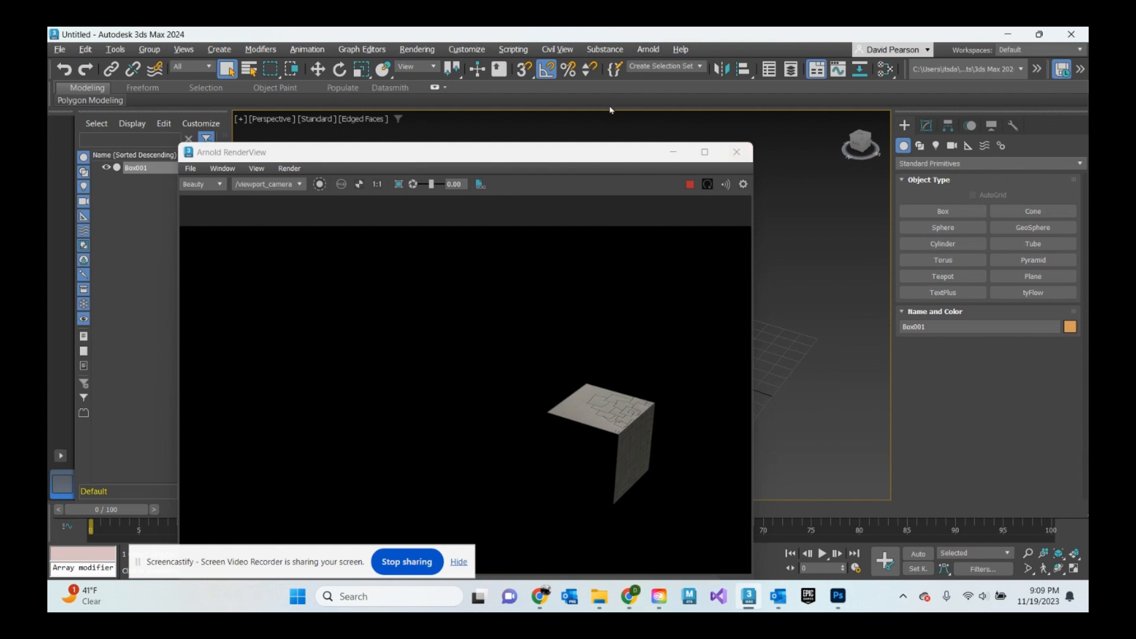
- Assign an HDRI Environment map using the ADS_StudioLigting_2k file as the scene's environment background
{"action": "left_click", "coordinate": [413, 52]}
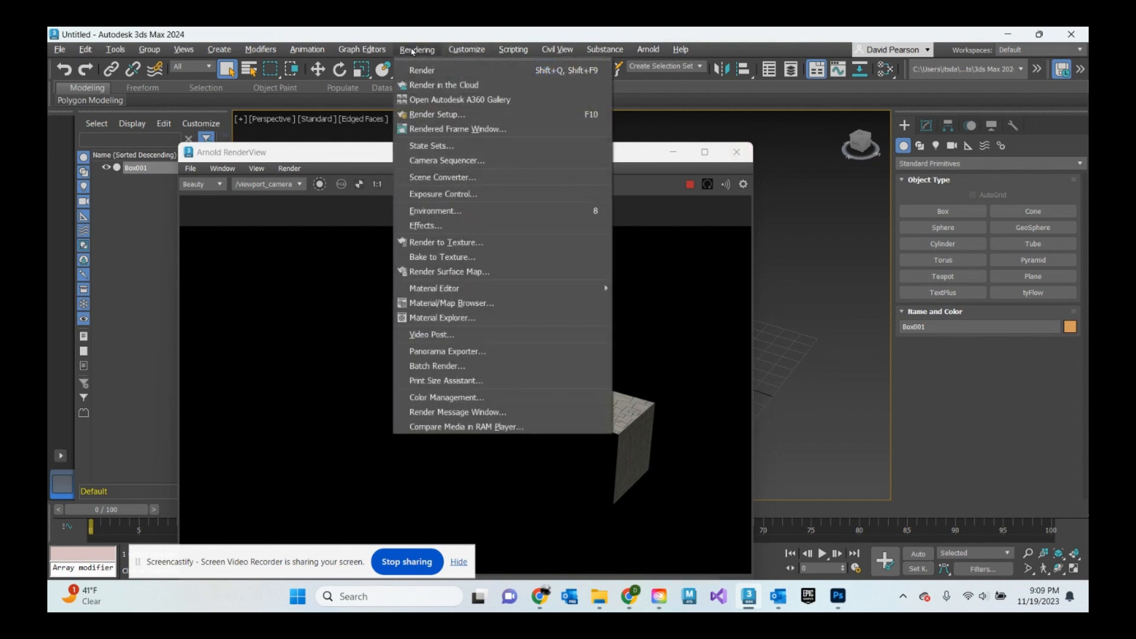
{"action": "left_click", "coordinate": [433, 211]}
{"action": "left_click", "coordinate": [349, 224]}
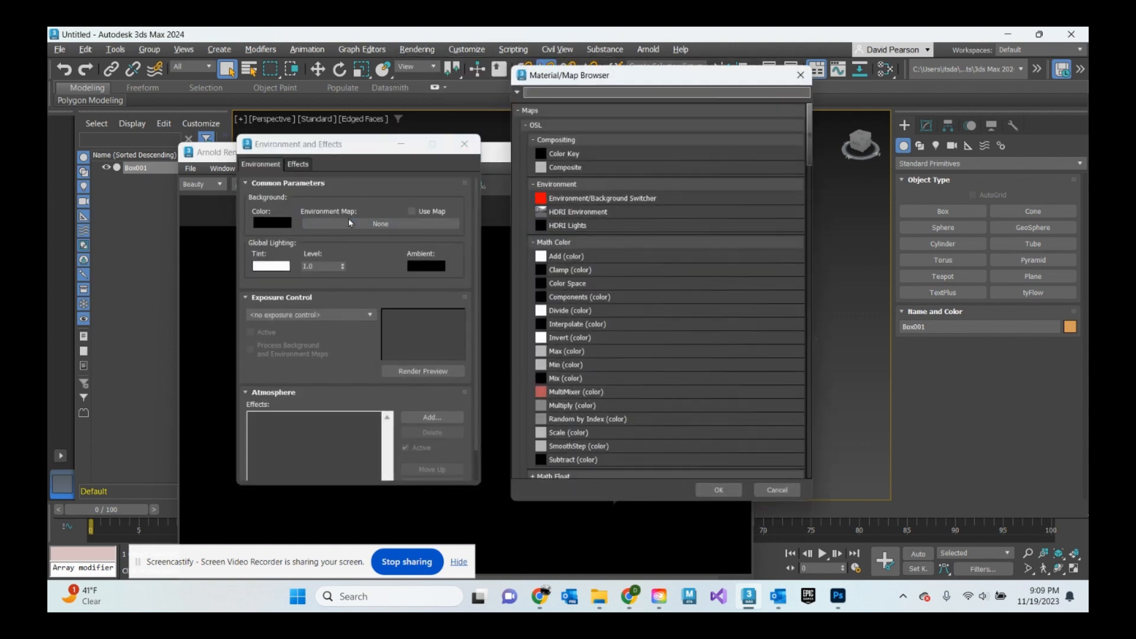
{"action": "left_click", "coordinate": [583, 213]}
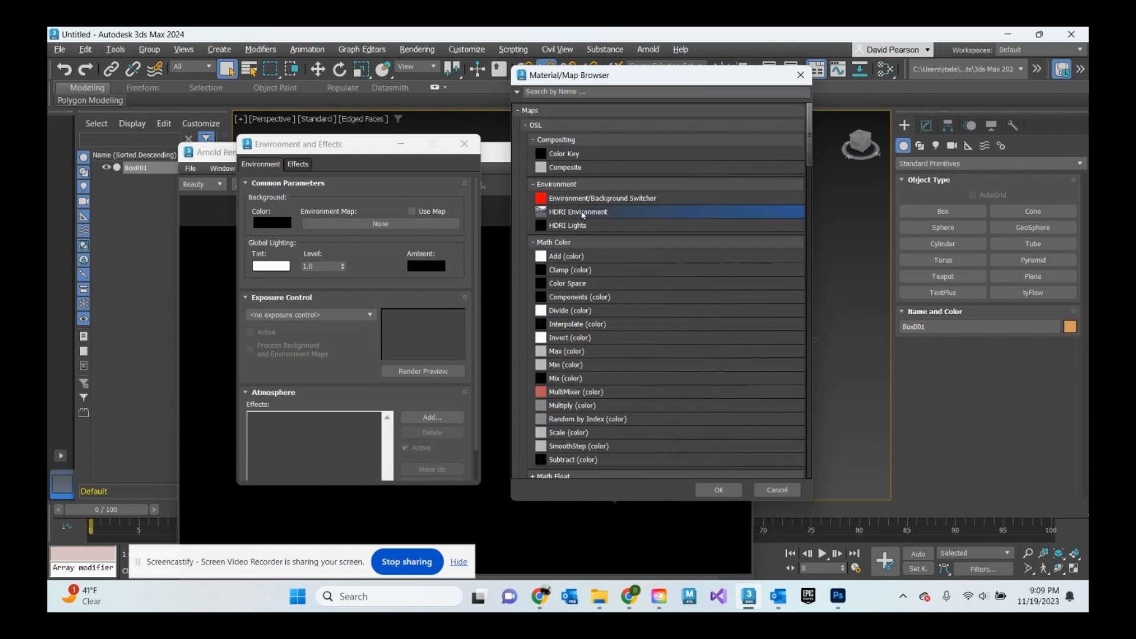
{"action": "left_click", "coordinate": [736, 495]}
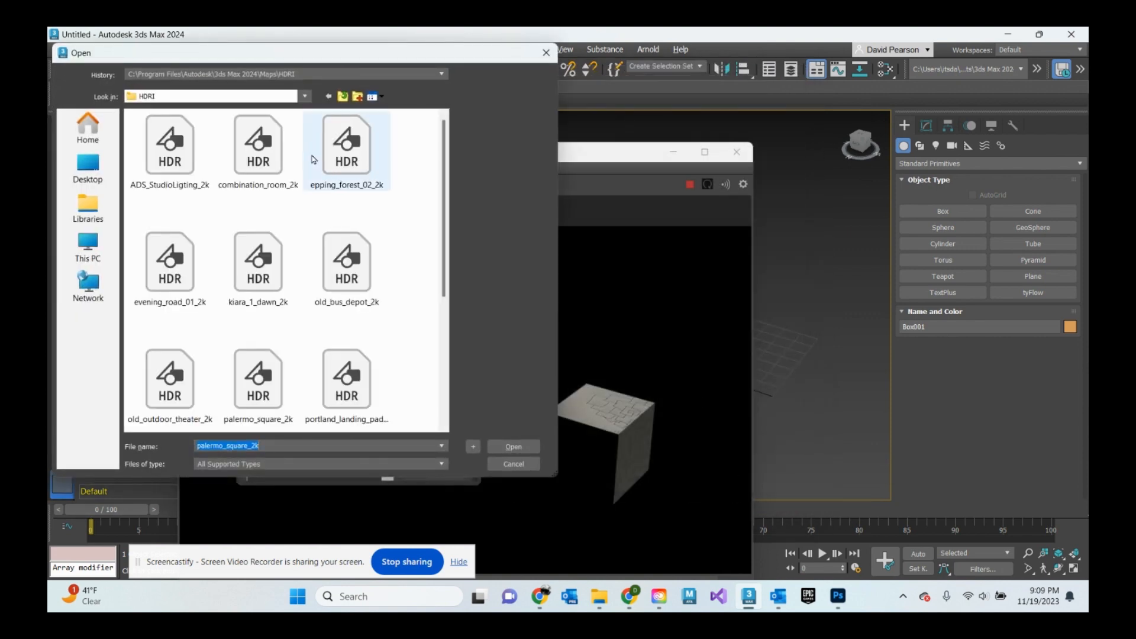
{"action": "left_click", "coordinate": [173, 155]}
{"action": "left_click", "coordinate": [512, 447]}
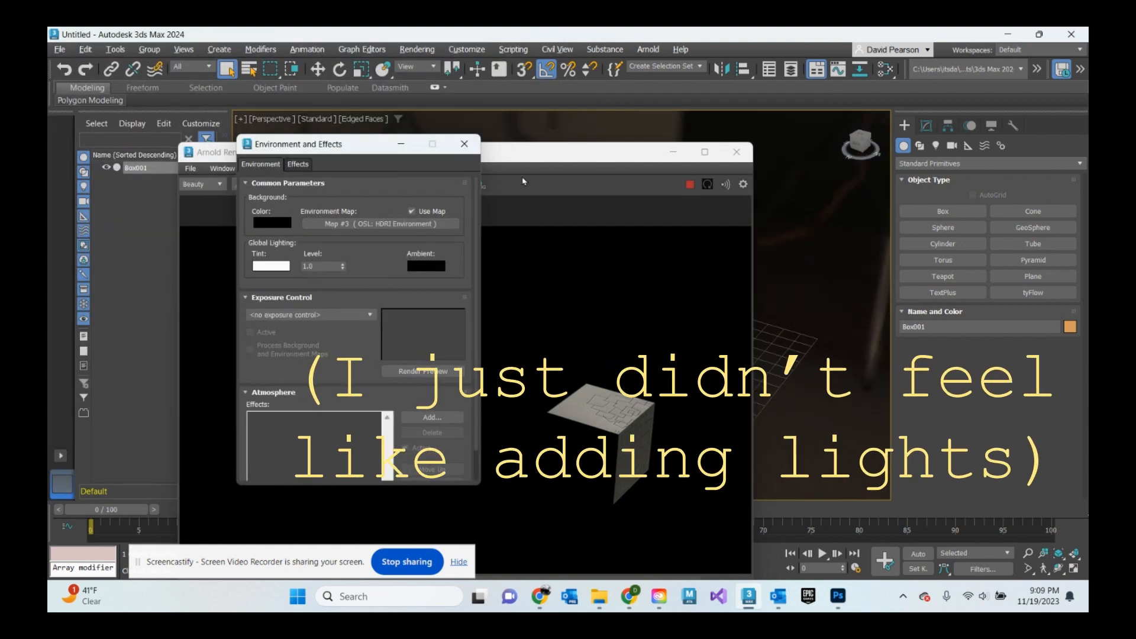
{"action": "left_click", "coordinate": [464, 144]}
- Orbit and zoom the viewport to view the cube rendered against the HDRI environment
{"action": "middle_click_drag", "start_coordinate": [819, 323], "coordinate": [657, 282]}
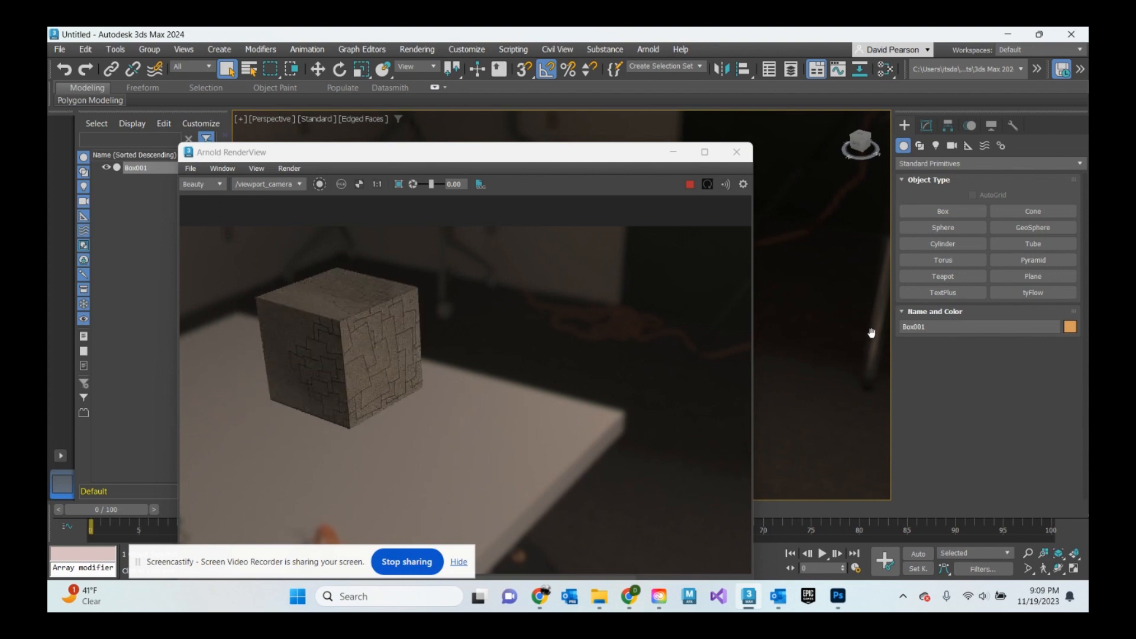
{"action": "middle_click_drag", "start_coordinate": [872, 333], "coordinate": [921, 368]}
{"action": "scroll", "coordinate": [831, 363], "scroll_direction": "up", "scroll_amount": 3}
{"action": "middle_click_drag", "start_coordinate": [827, 369], "coordinate": [938, 393]}
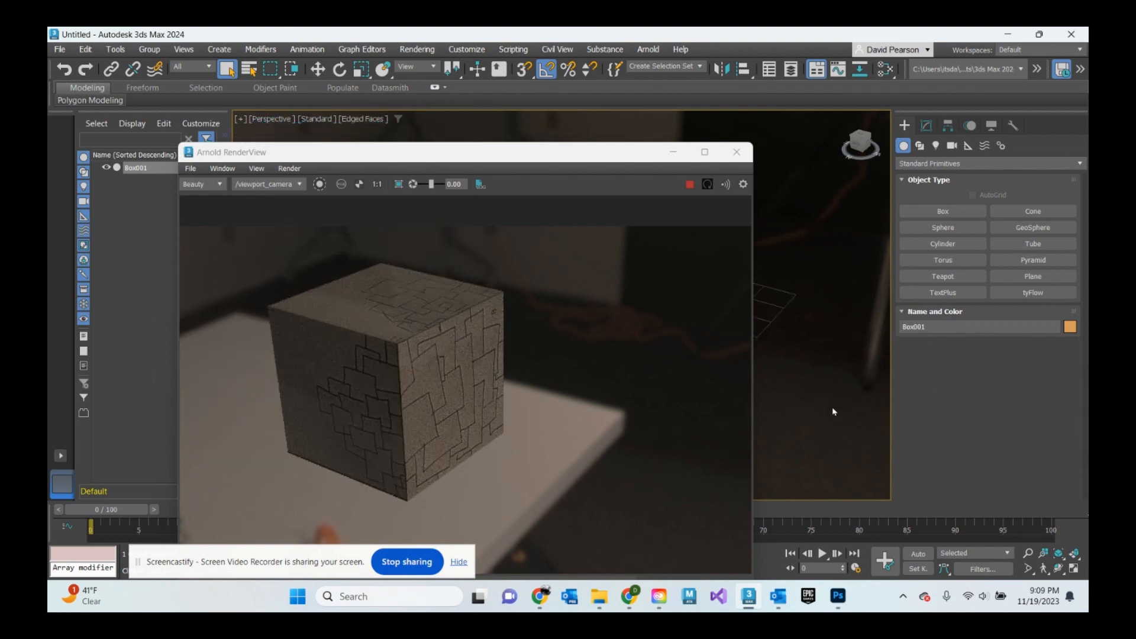